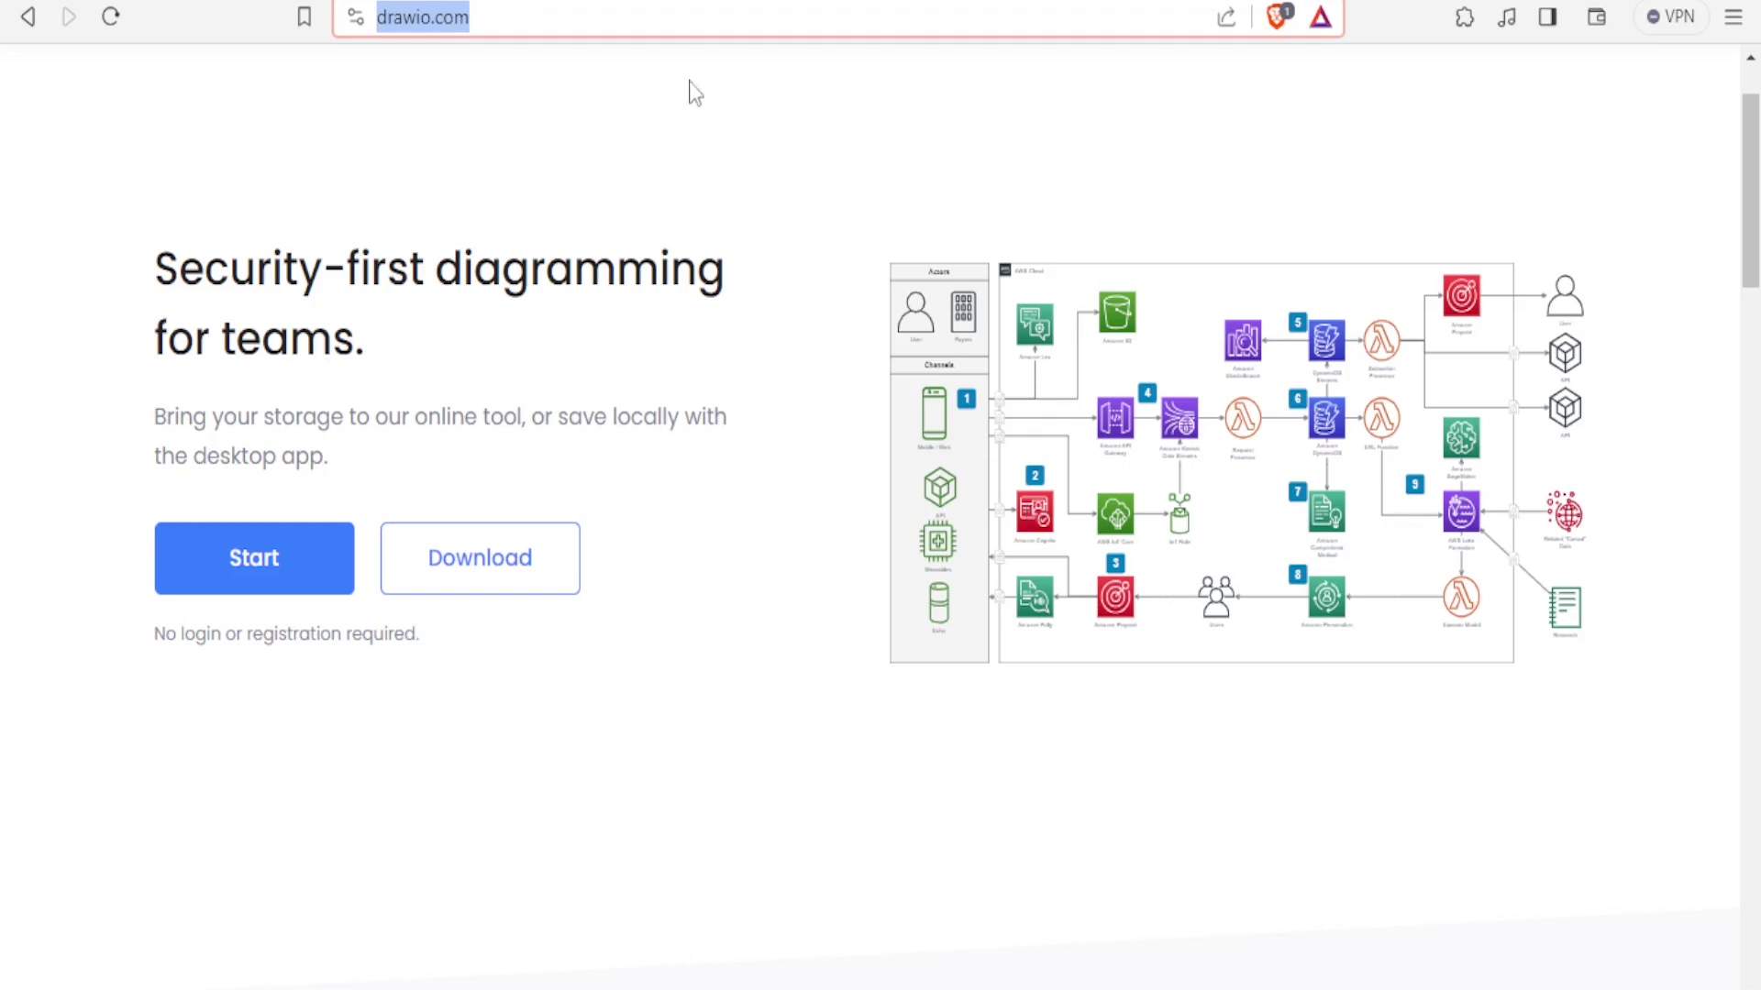
Look through the drawio.com homepage, including its web address, example diagrams and feature descriptions.
{"action": "left_click", "coordinate": [589, 20]}
{"action": "left_click_drag", "start_coordinate": [621, 16], "coordinate": [363, 20]}
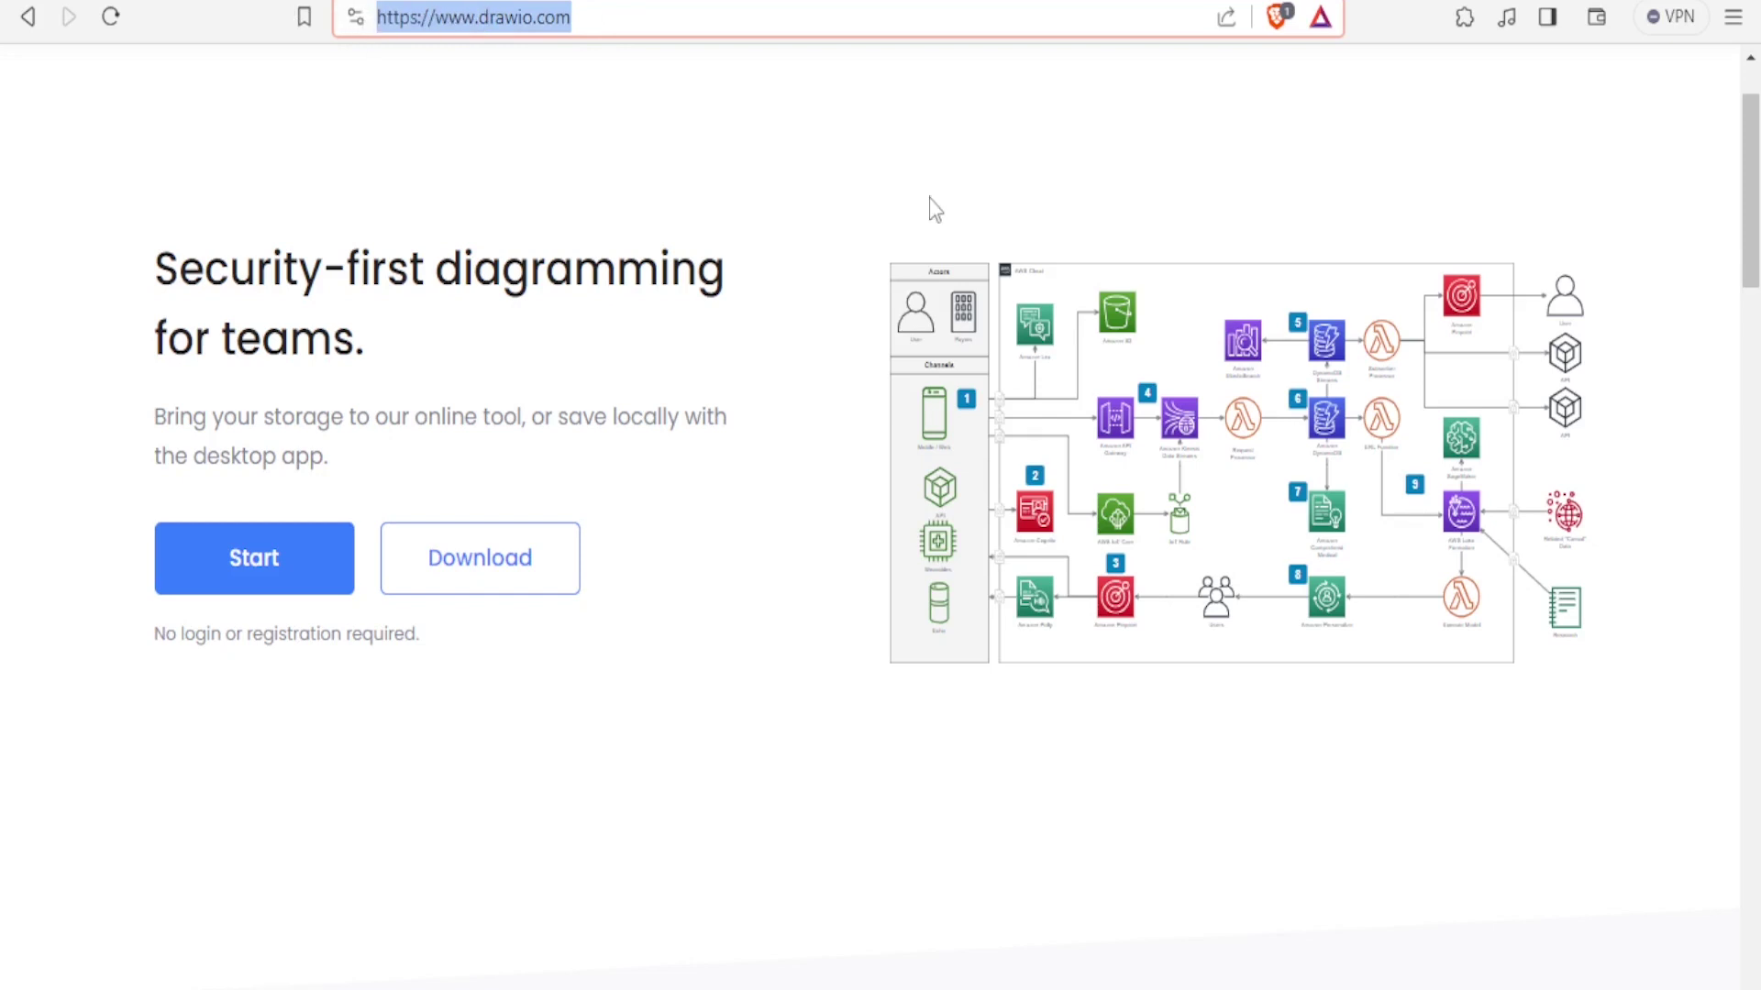
{"action": "scroll", "coordinate": [1265, 483], "scroll_direction": "down", "scroll_amount": 5}
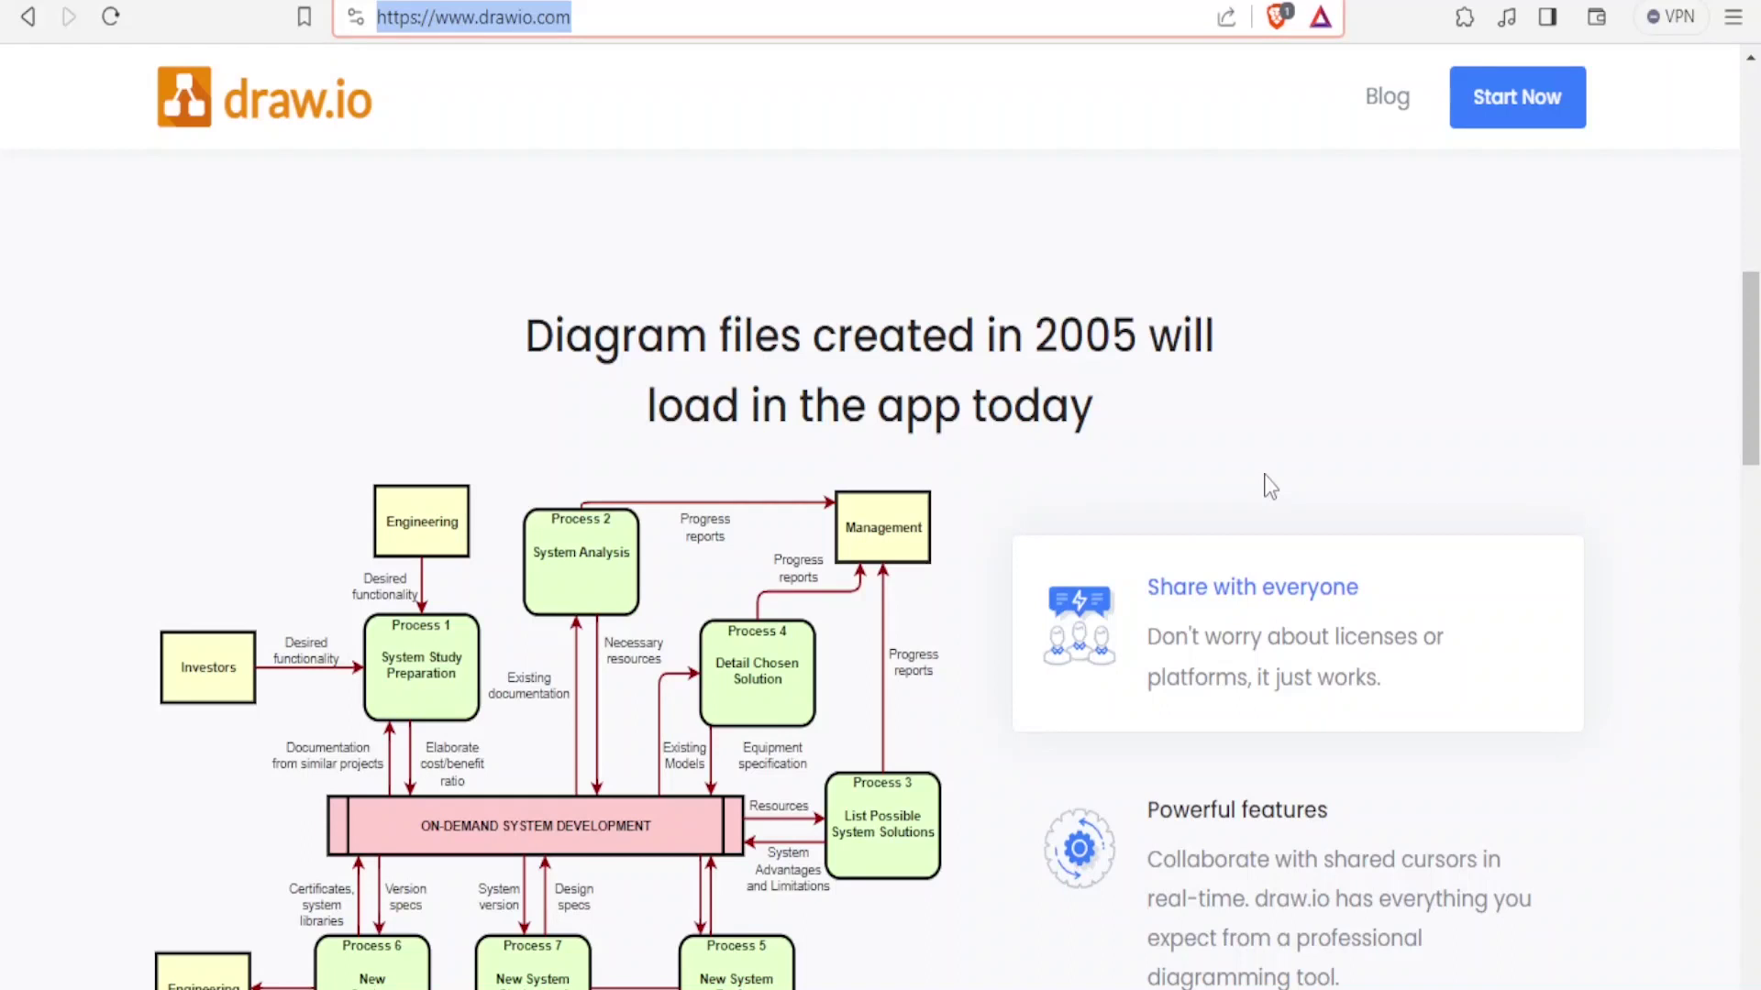
{"action": "scroll", "coordinate": [1266, 483], "scroll_direction": "down", "scroll_amount": 4}
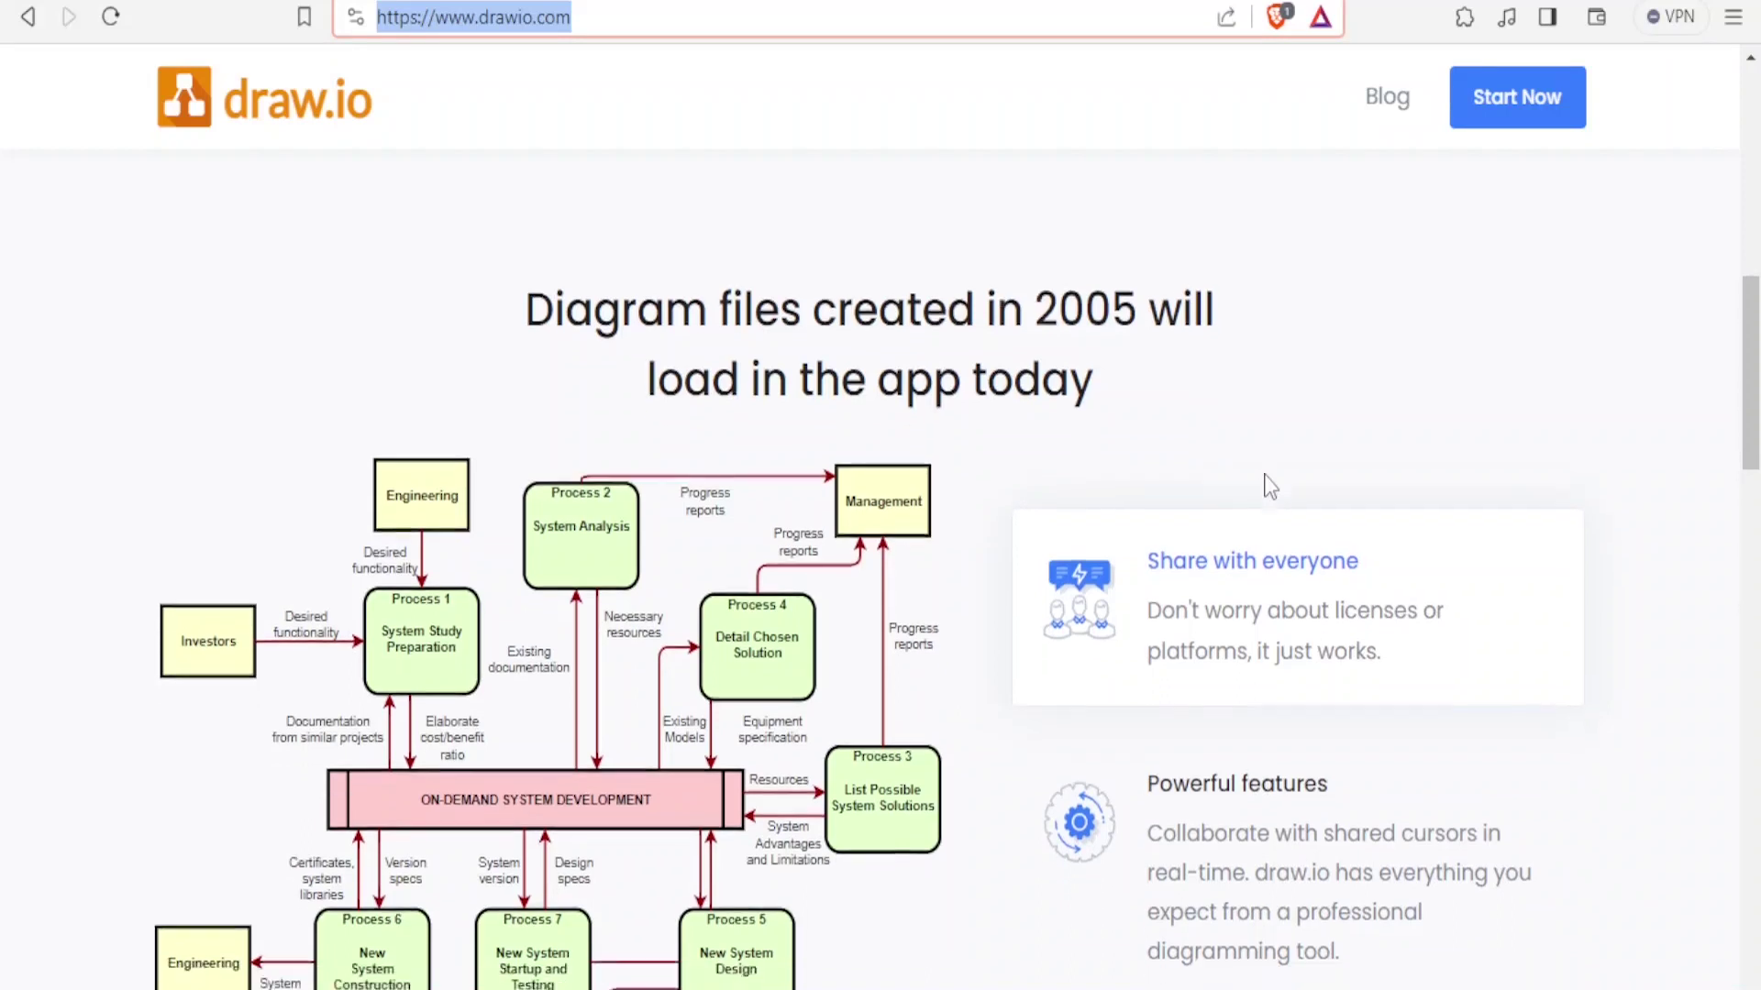
{"action": "scroll", "coordinate": [1266, 484], "scroll_direction": "down", "scroll_amount": 3}
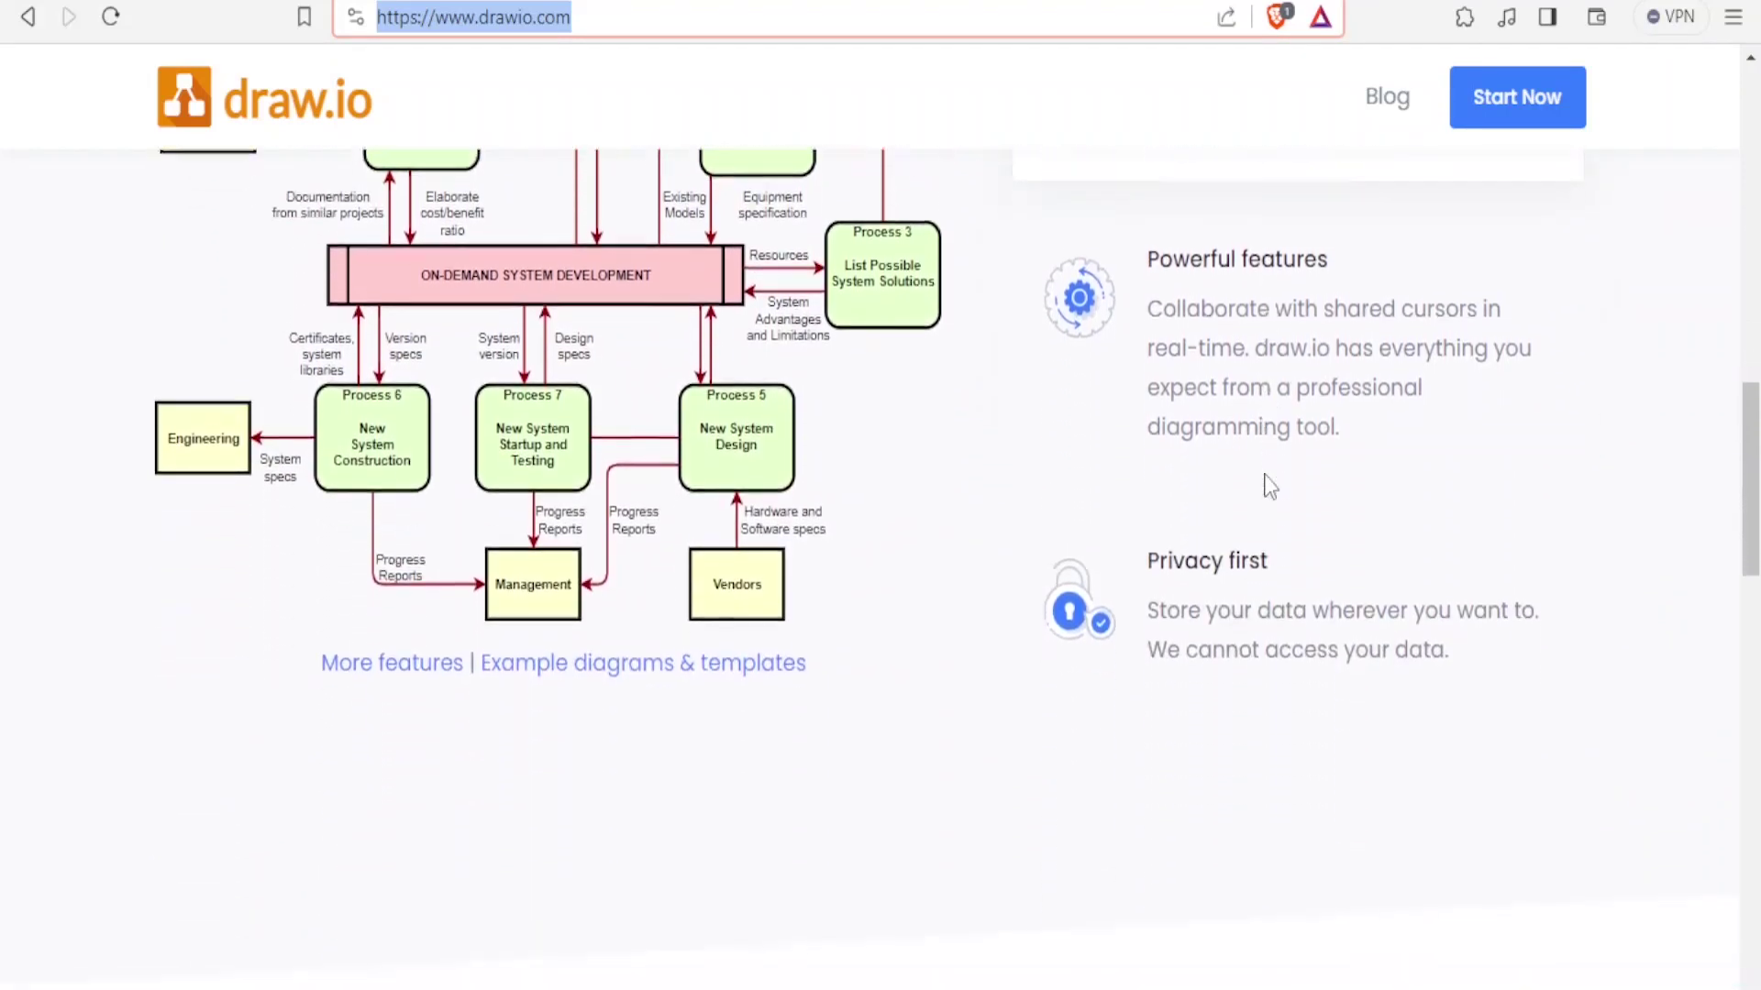
{"action": "scroll", "coordinate": [1265, 483], "scroll_direction": "up", "scroll_amount": 3}
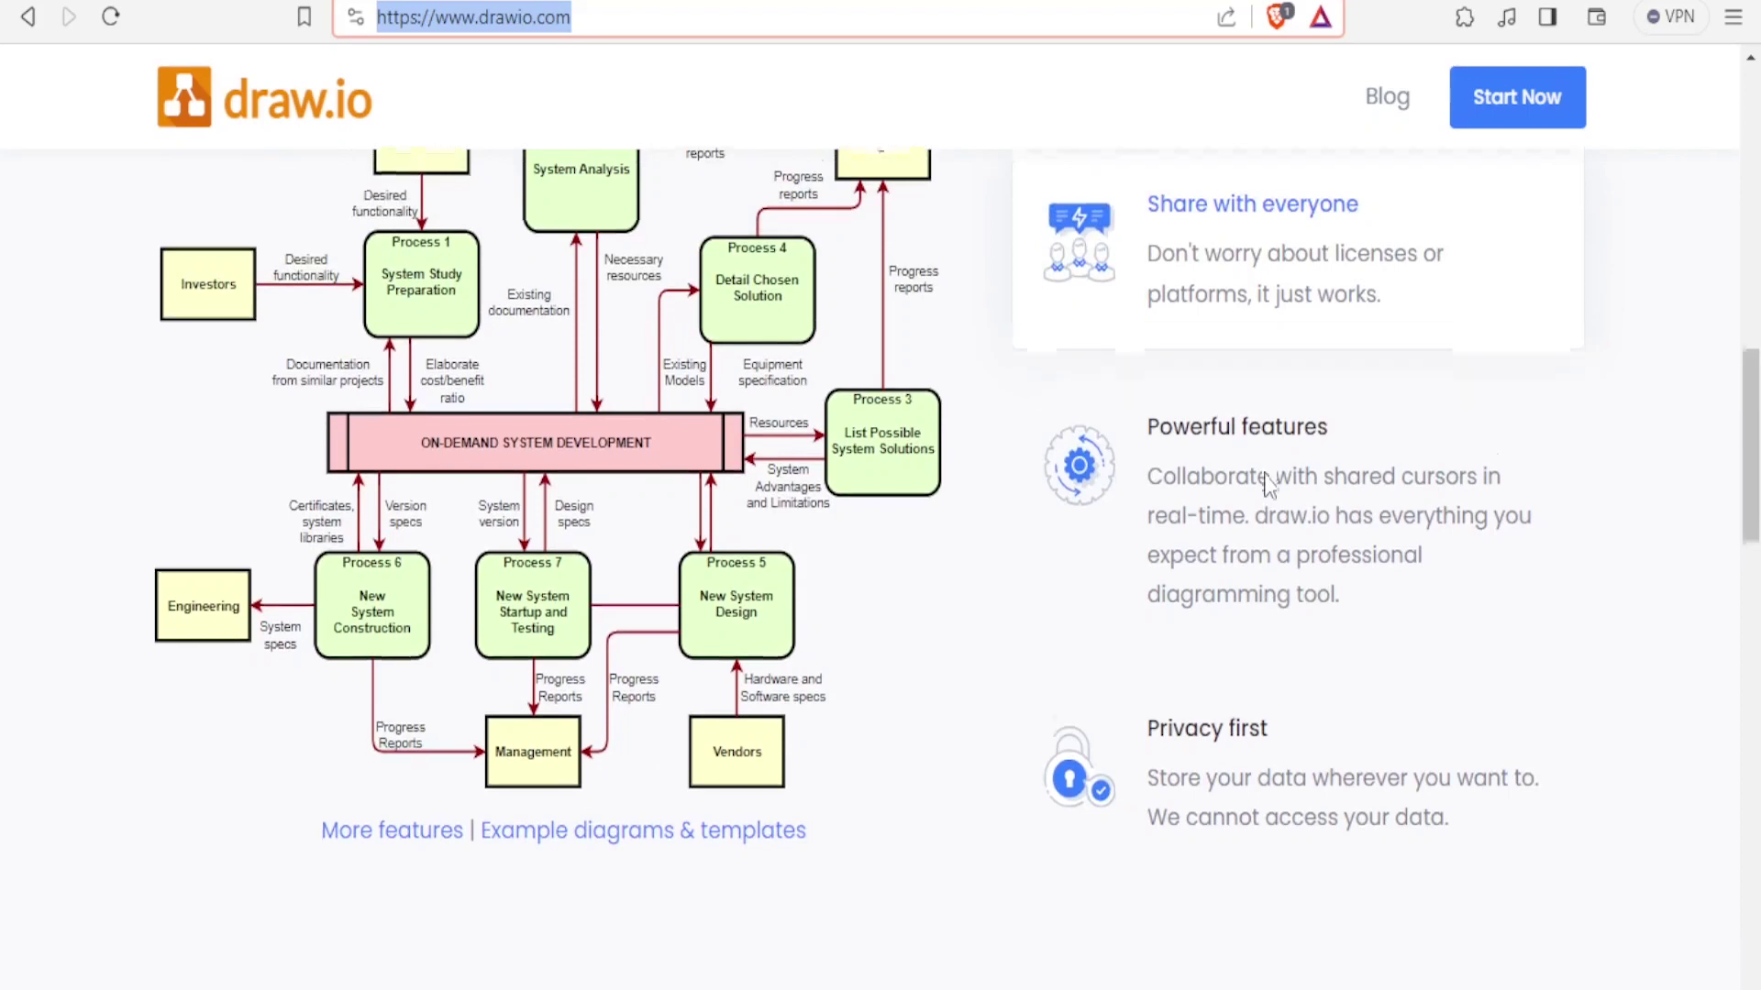
{"action": "scroll", "coordinate": [1266, 484], "scroll_direction": "down", "scroll_amount": 6}
{"action": "scroll", "coordinate": [1270, 486], "scroll_direction": "up", "scroll_amount": 10}
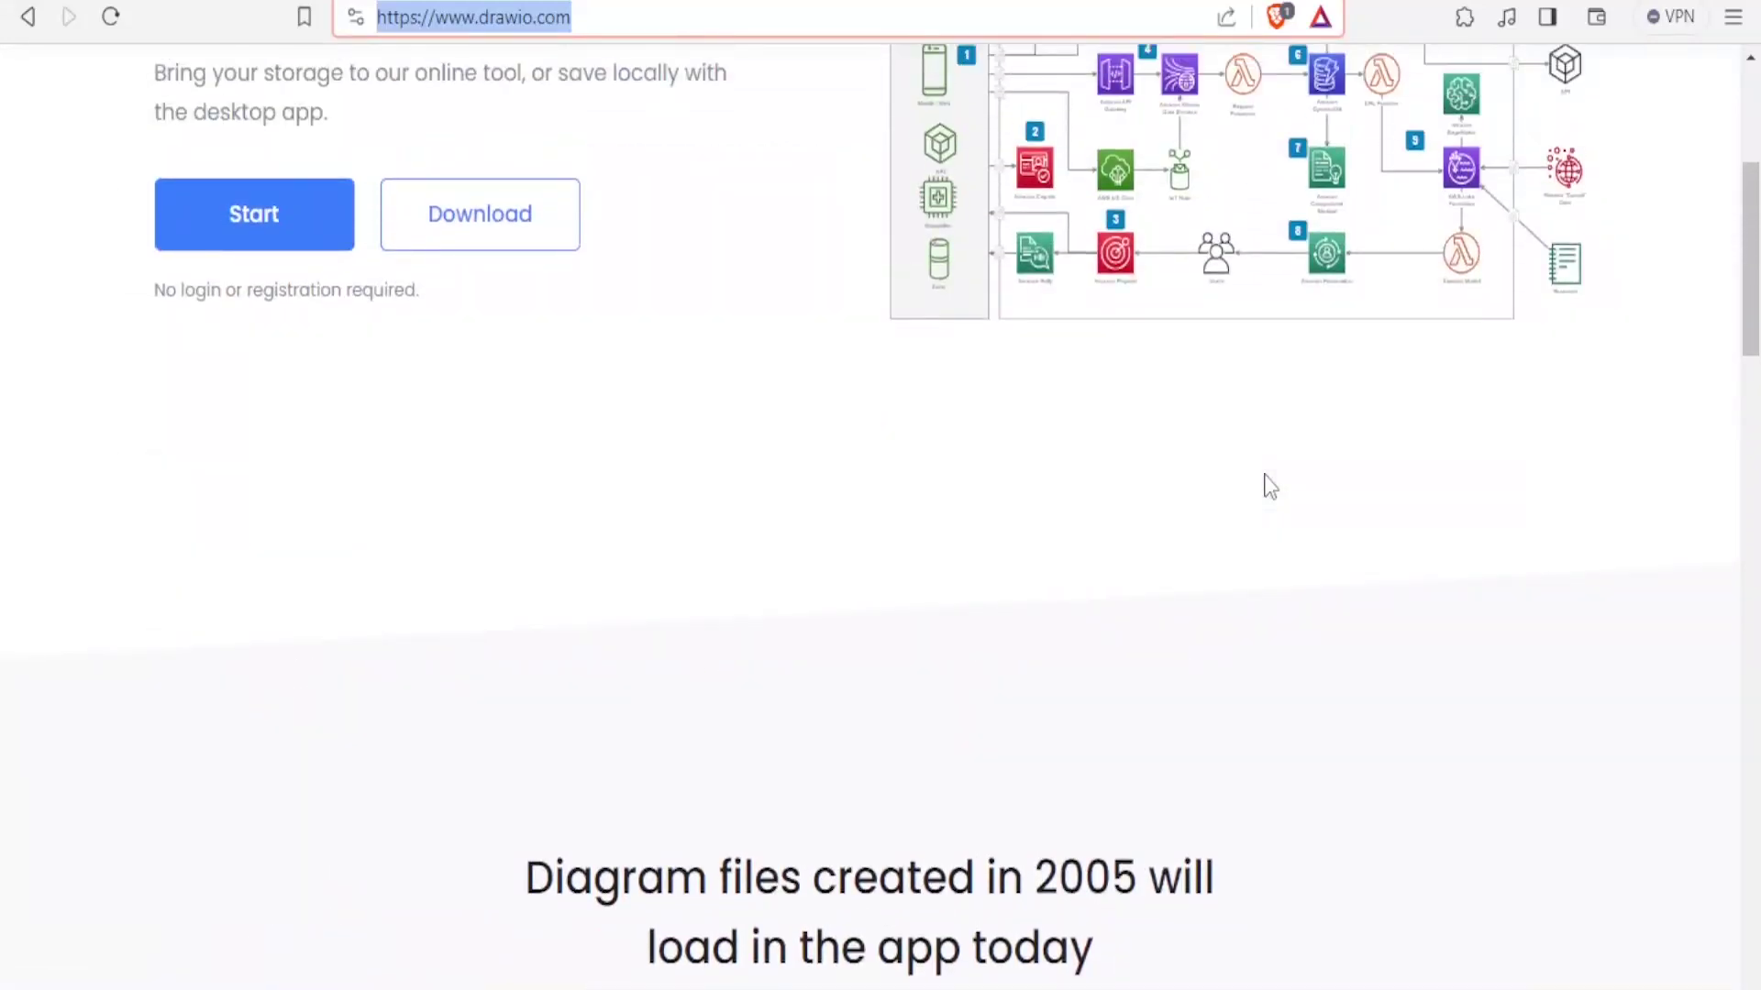
{"action": "scroll", "coordinate": [1270, 486], "scroll_direction": "up", "scroll_amount": 5}
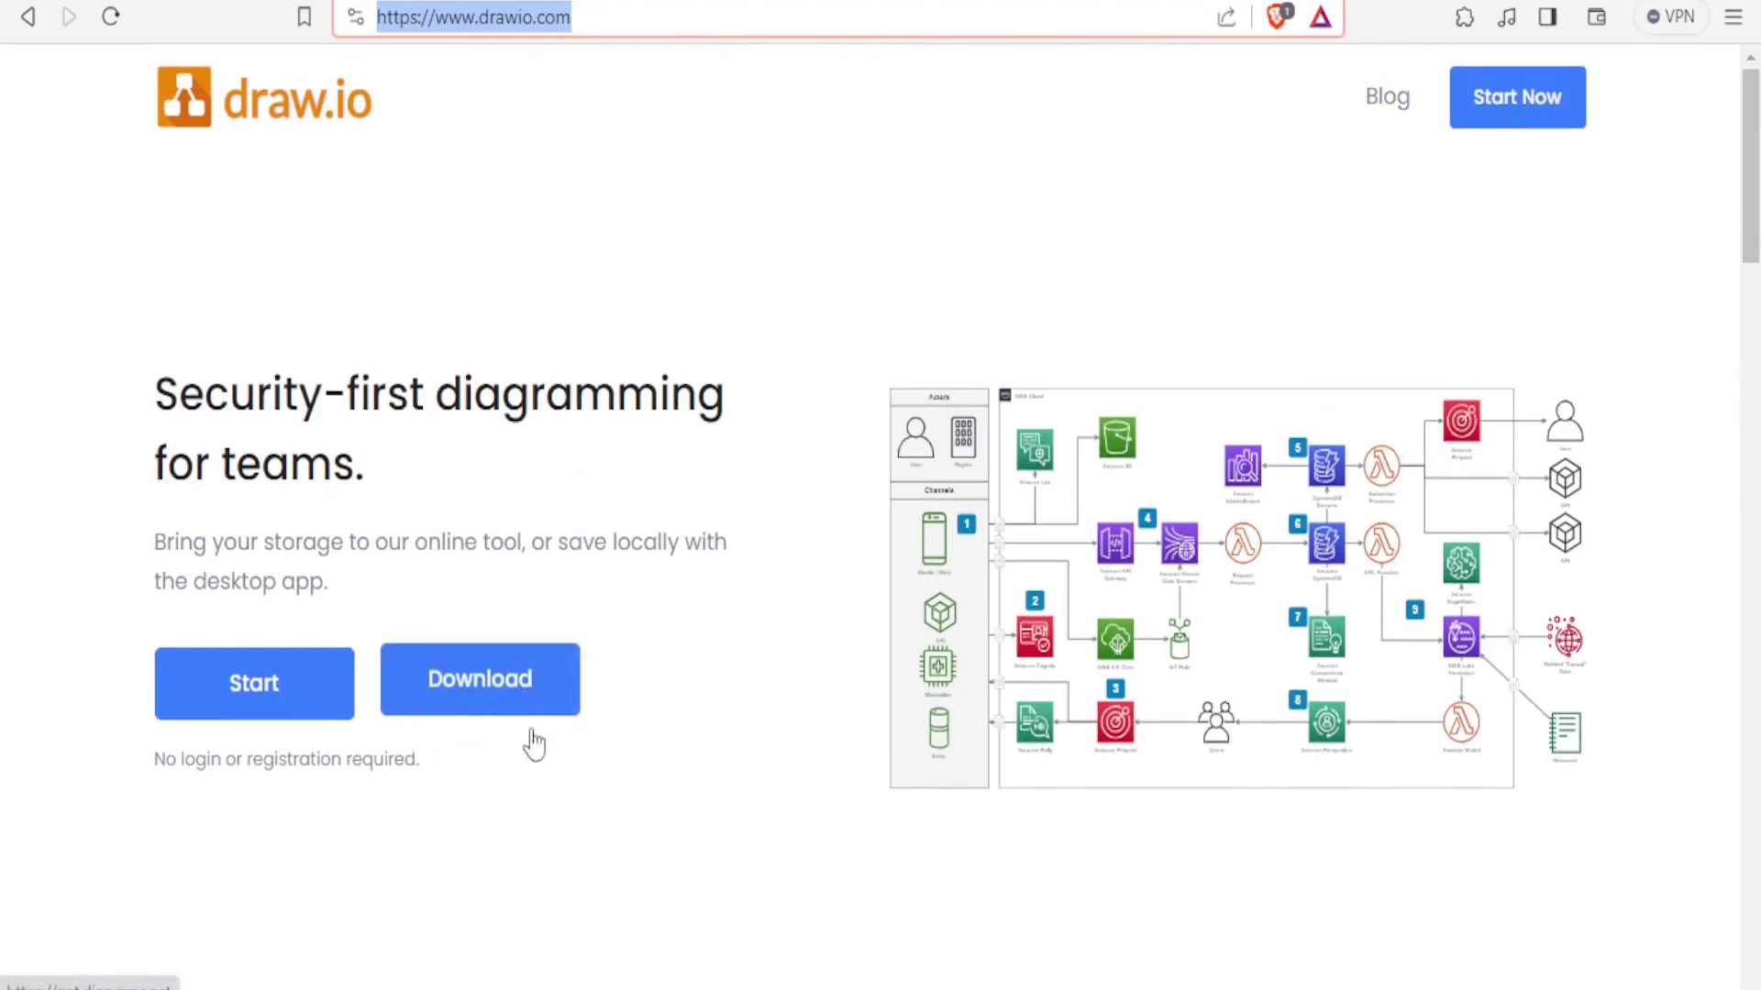
Start the online diagram editor from the homepage and postpone choosing a storage location.
{"action": "left_click", "coordinate": [260, 689]}
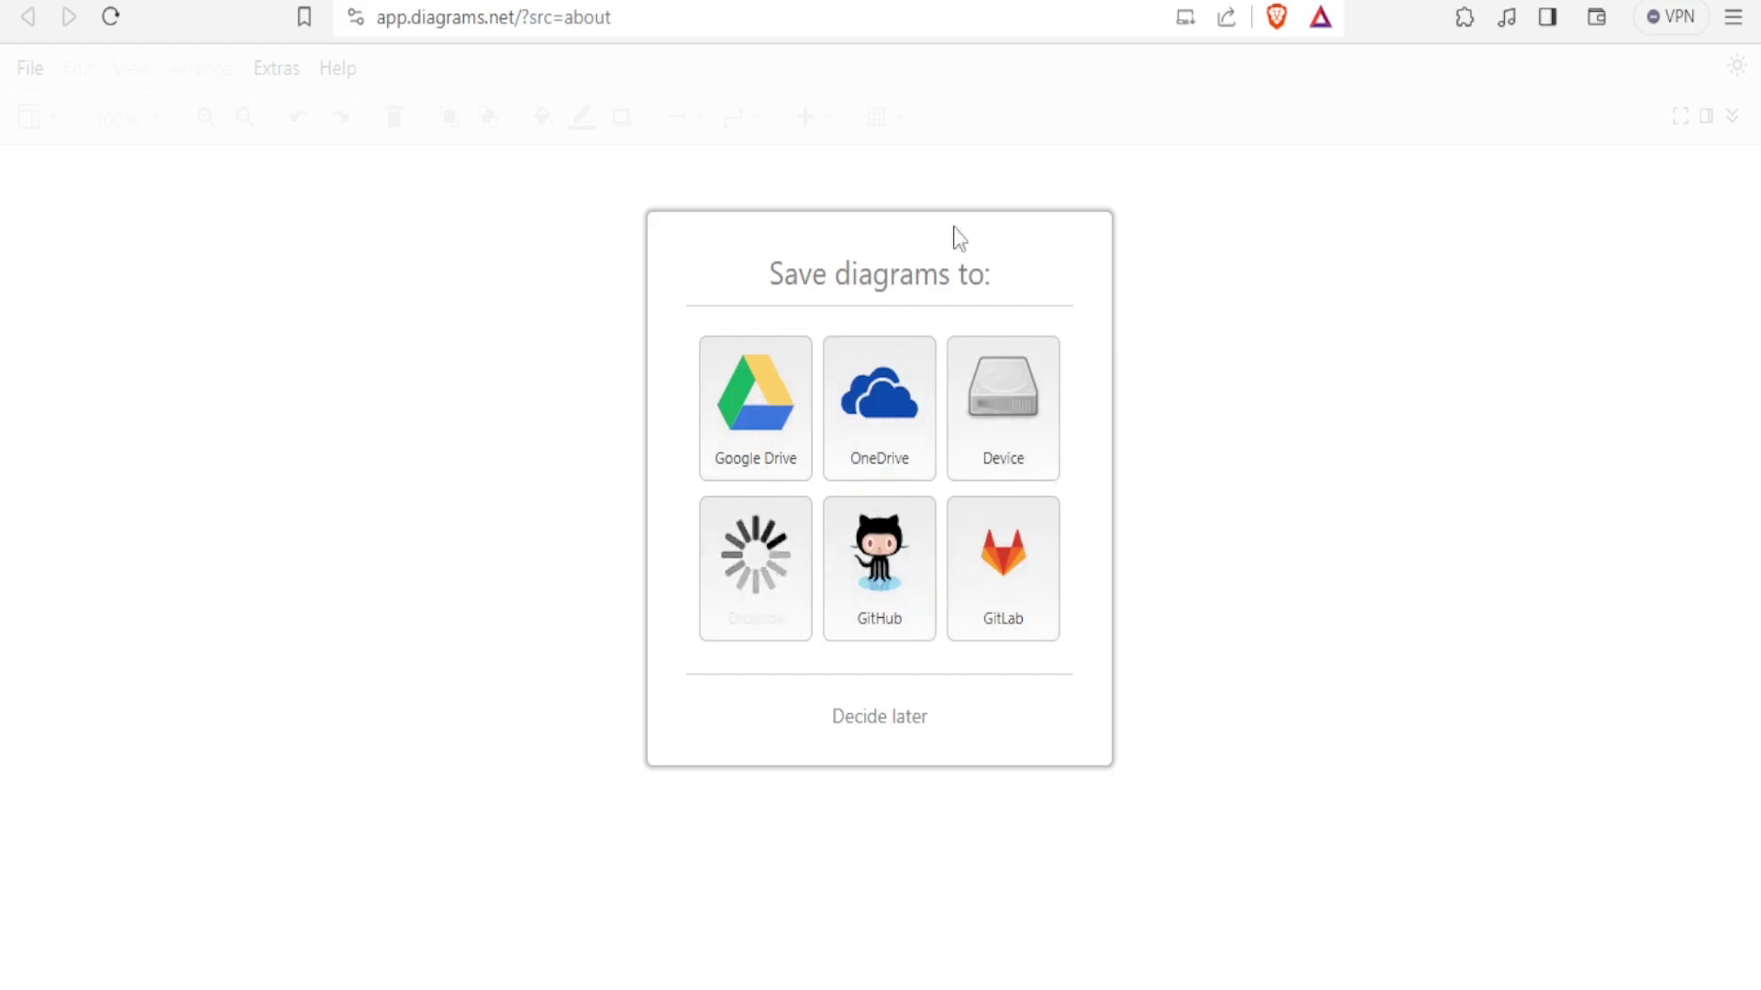
{"action": "left_click", "coordinate": [882, 722]}
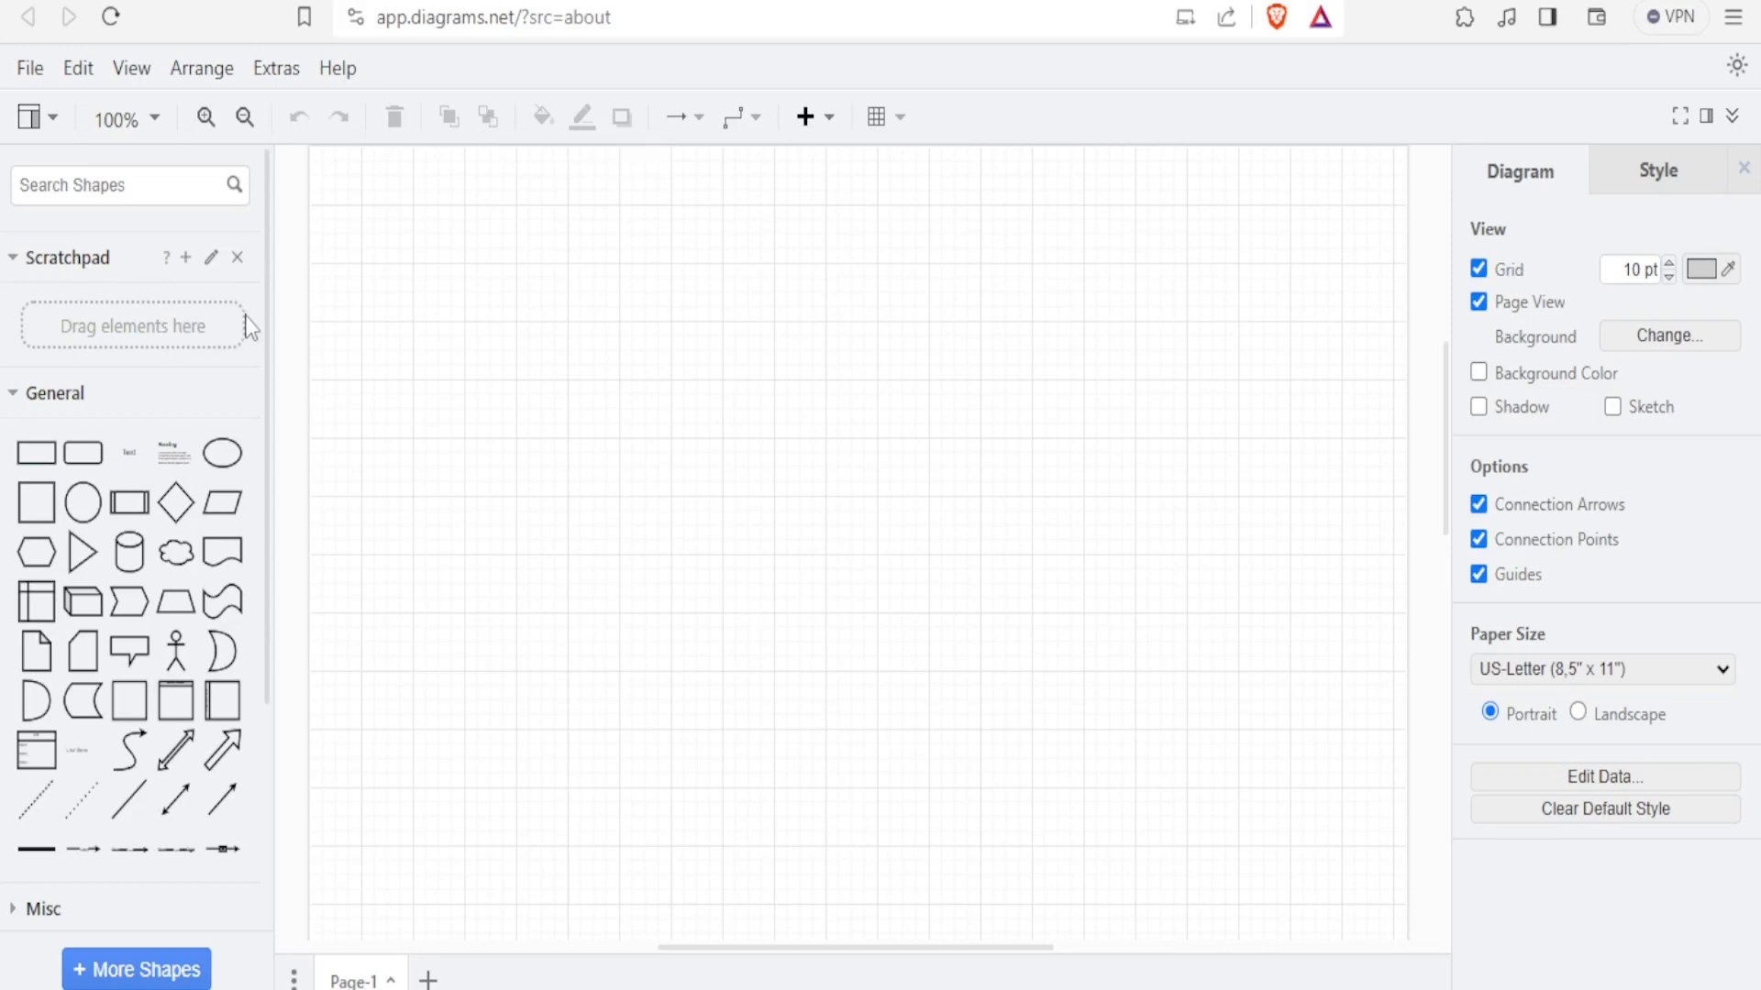
Examine the shape library categories, looking through the General, Arrows, Basic and Misc shapes in turn.
{"action": "scroll", "coordinate": [267, 315], "scroll_direction": "down", "scroll_amount": 3}
{"action": "scroll", "coordinate": [275, 404], "scroll_direction": "down", "scroll_amount": 3}
{"action": "scroll", "coordinate": [277, 431], "scroll_direction": "up", "scroll_amount": 2}
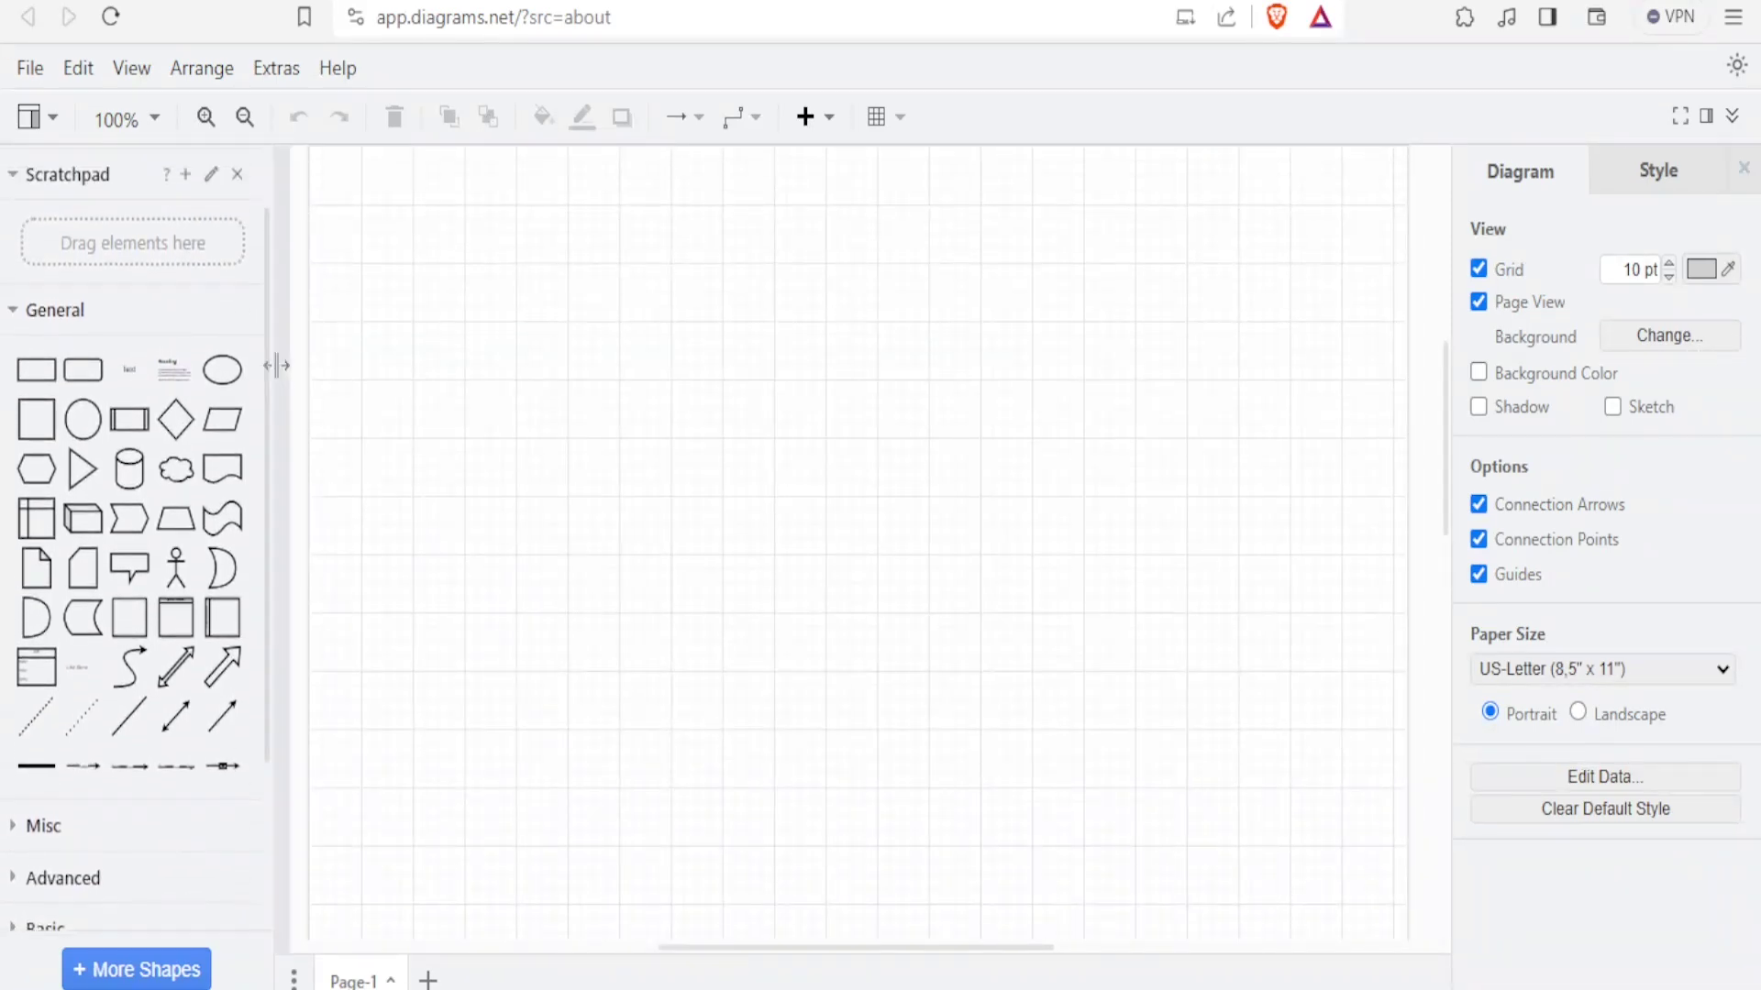
{"action": "left_click", "coordinate": [17, 315]}
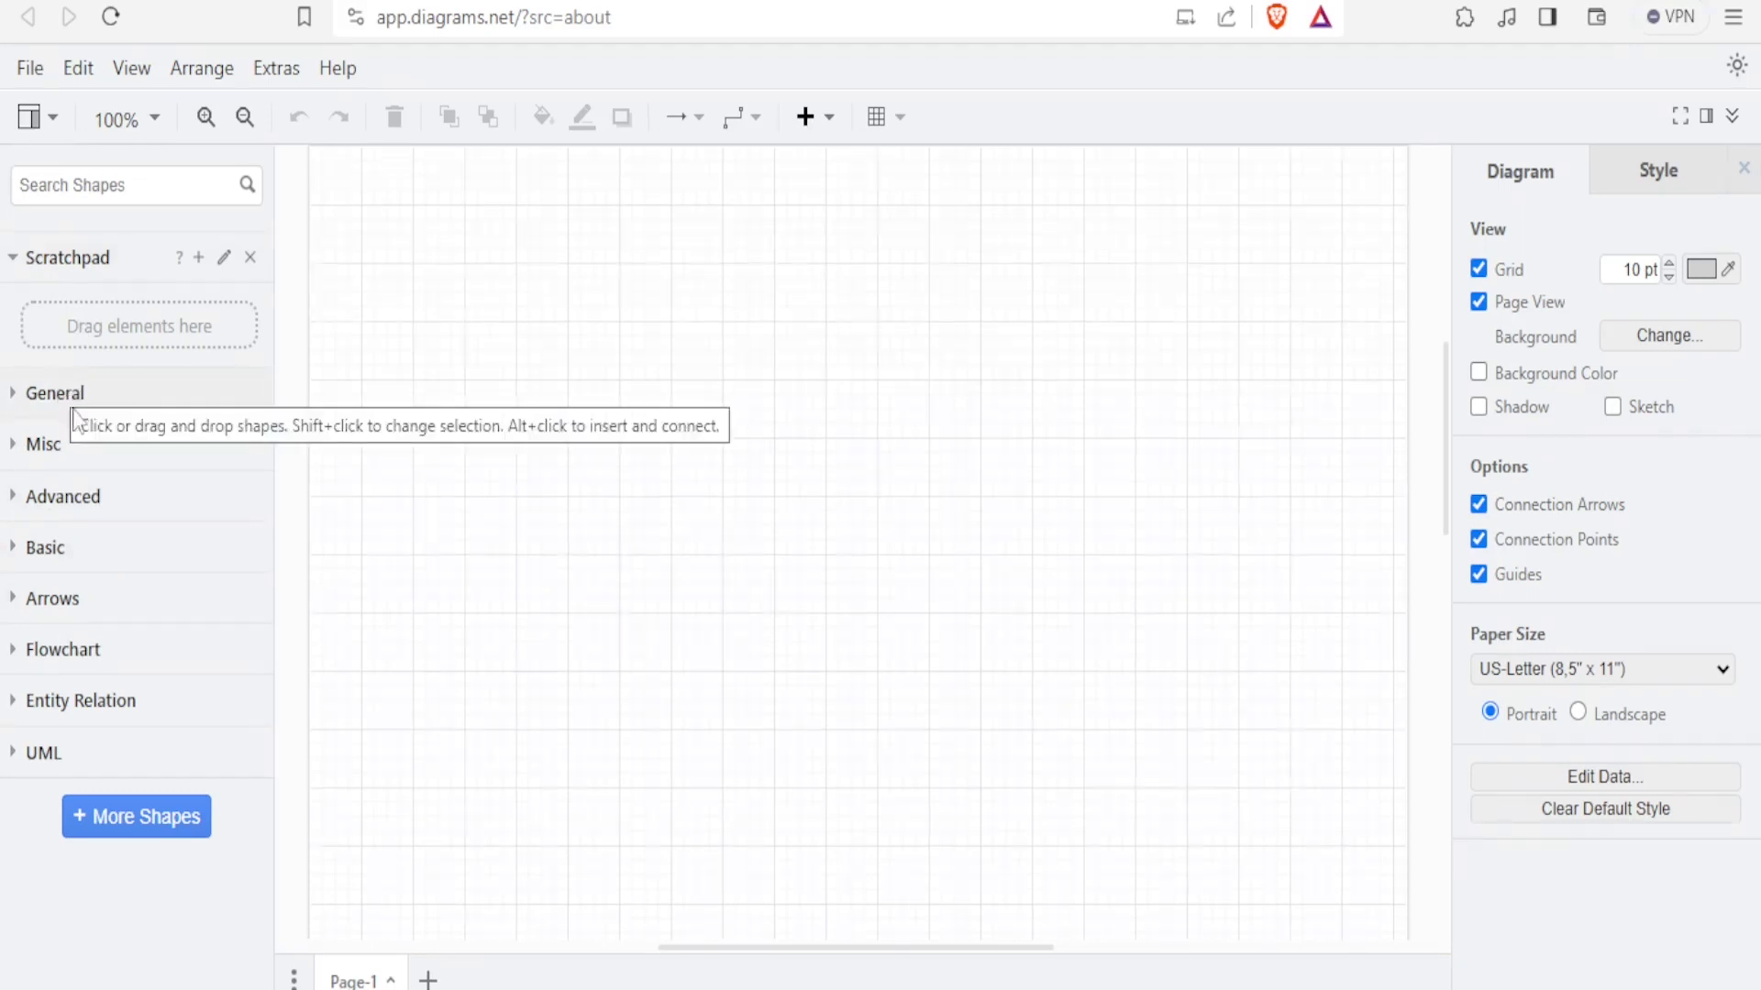
{"action": "left_click", "coordinate": [21, 605]}
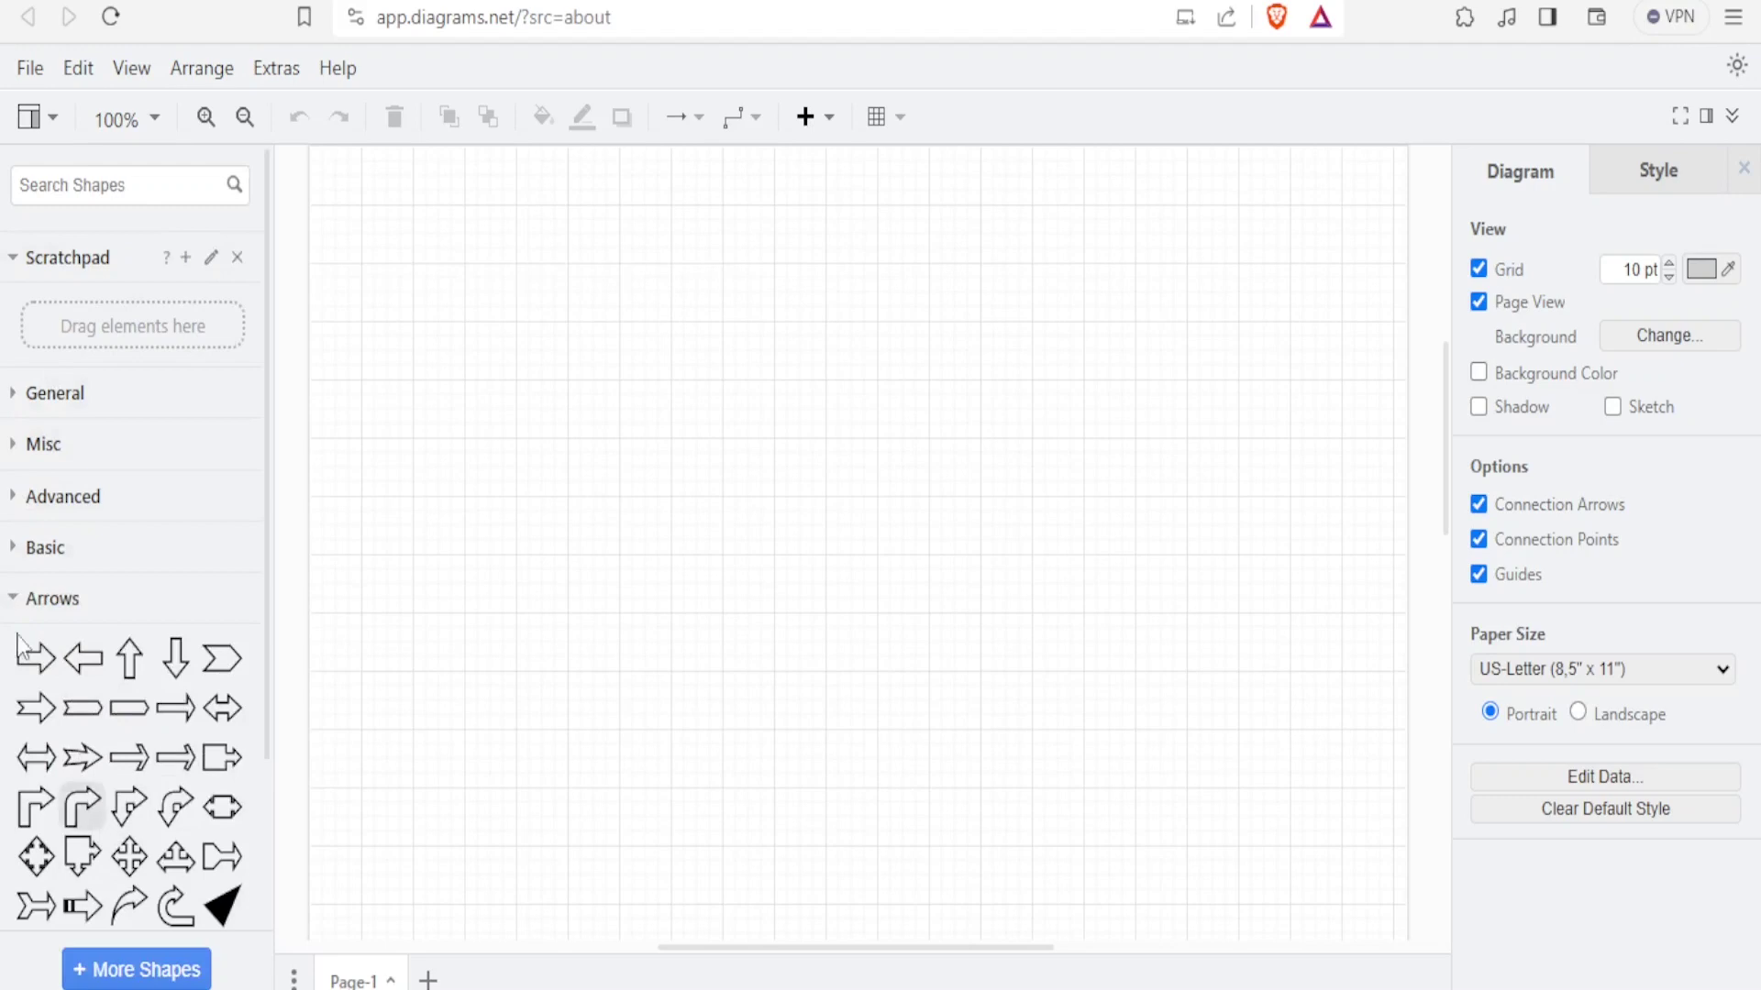
{"action": "left_click", "coordinate": [15, 602]}
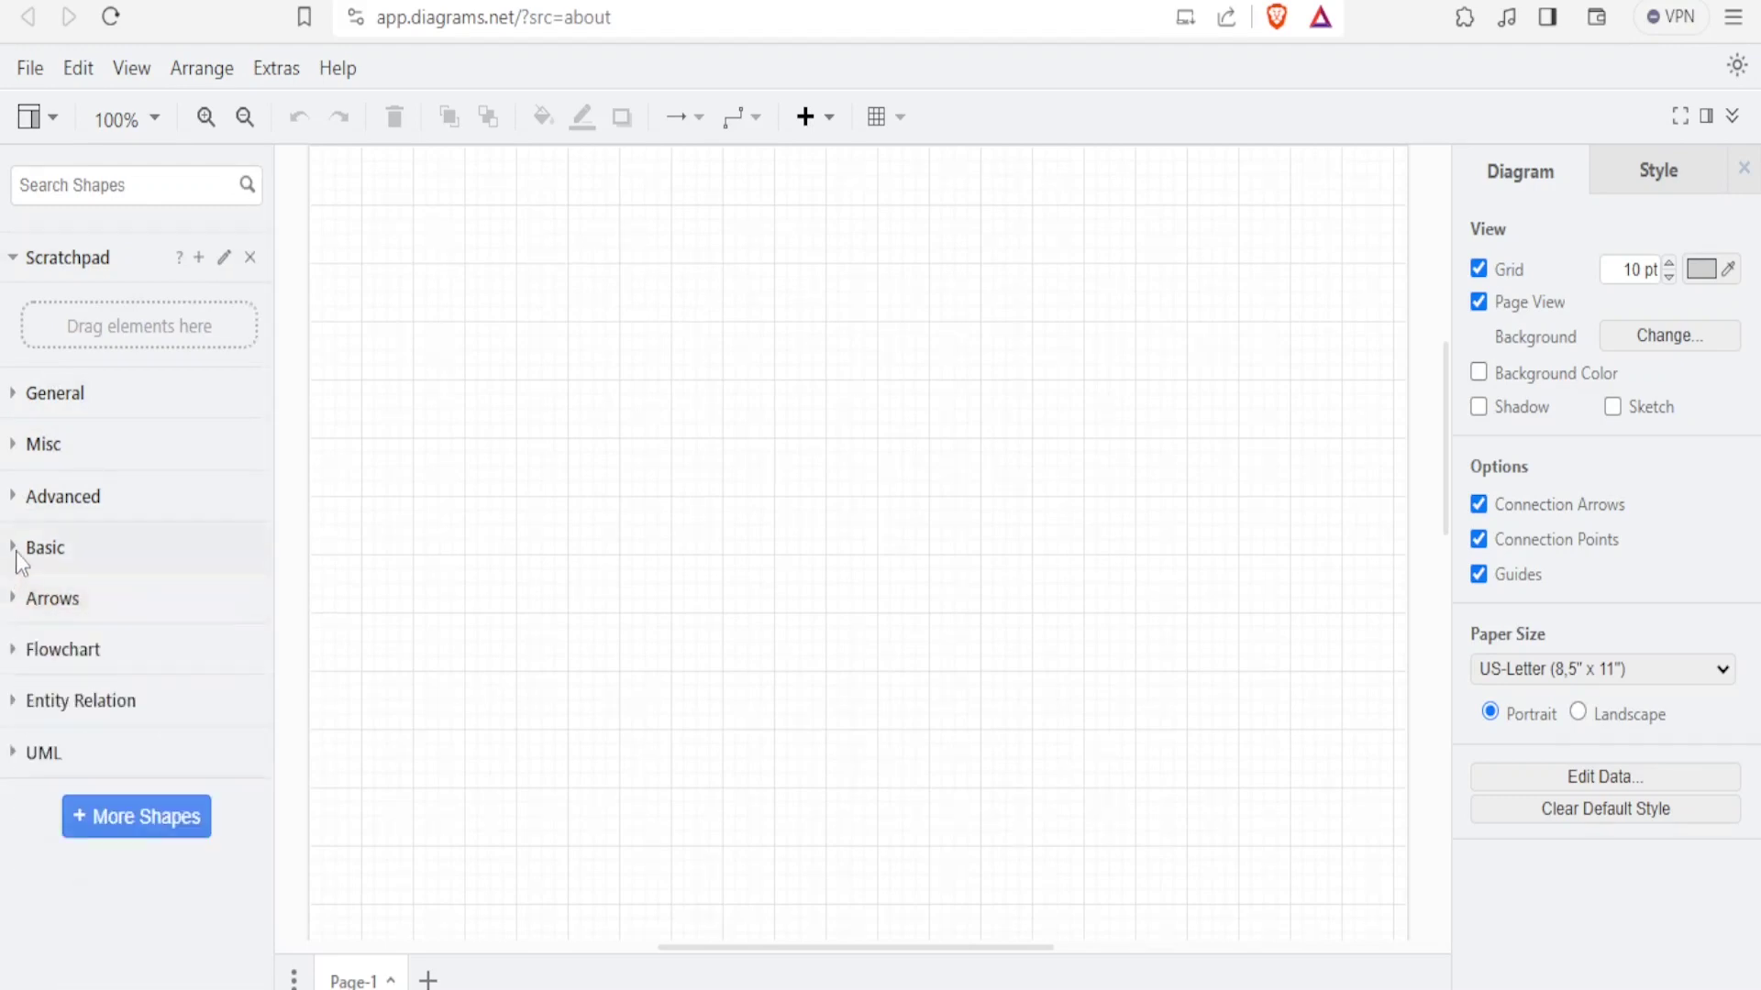
{"action": "left_click", "coordinate": [15, 550]}
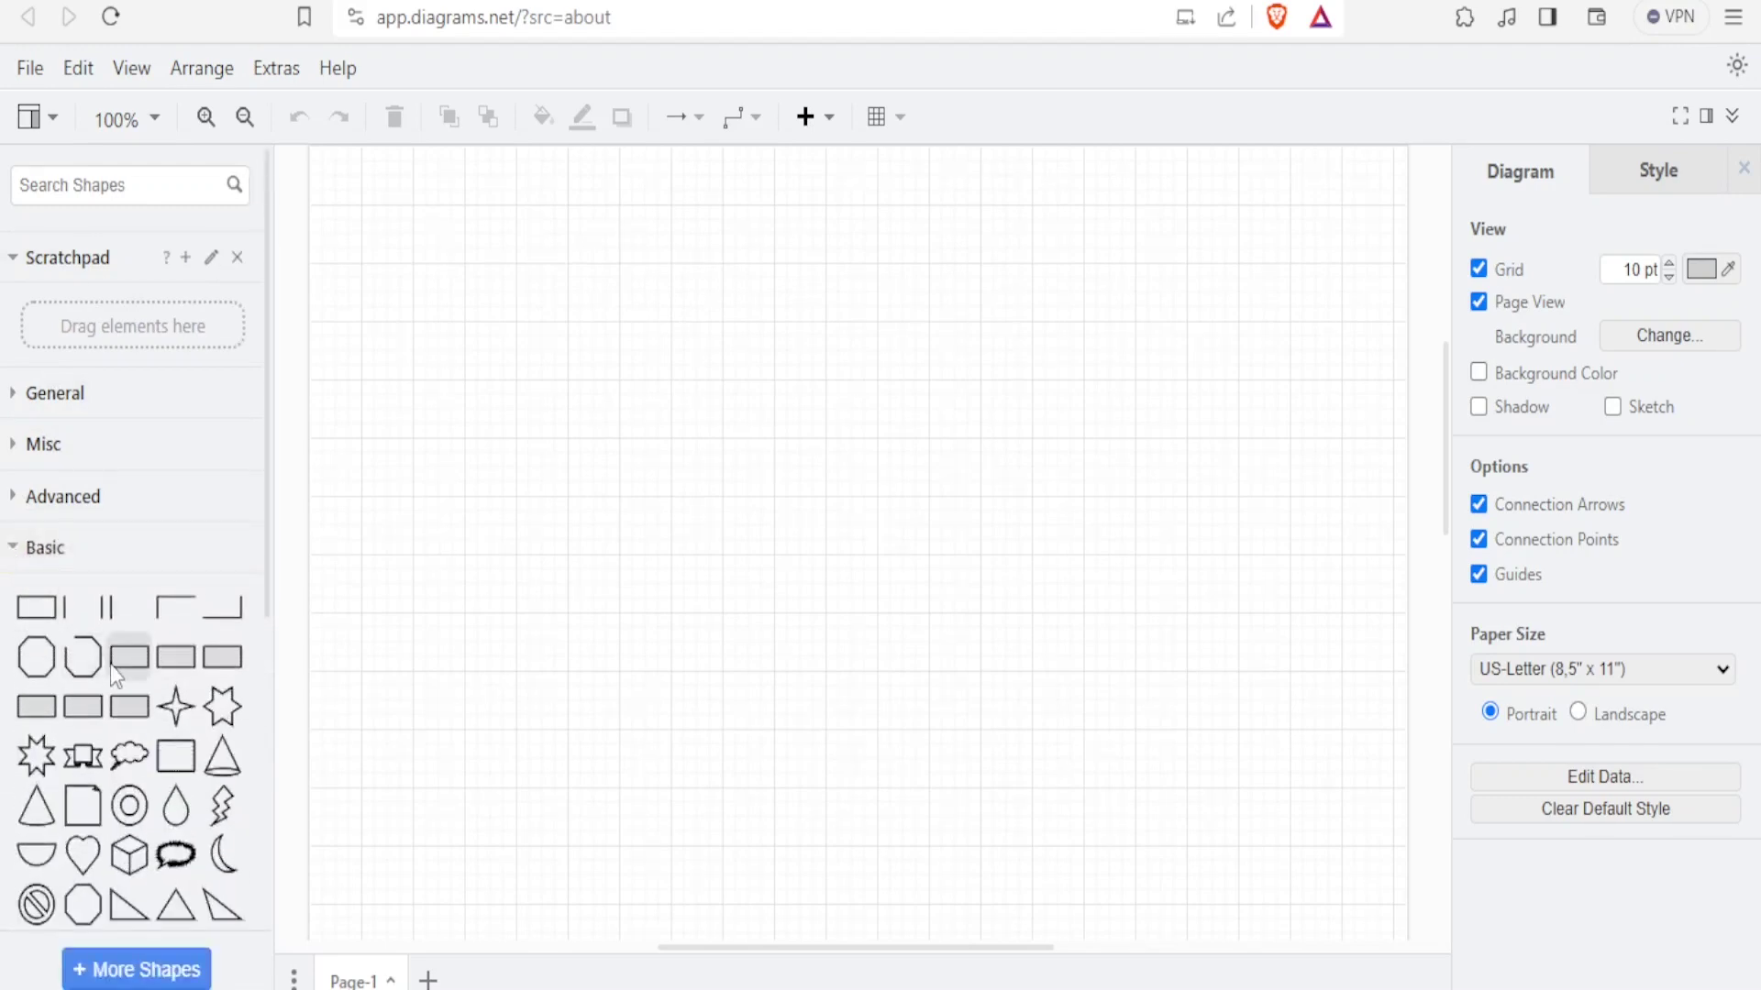
{"action": "mouse_move", "coordinate": [77, 825]}
{"action": "left_click", "coordinate": [13, 551]}
{"action": "left_click", "coordinate": [16, 451]}
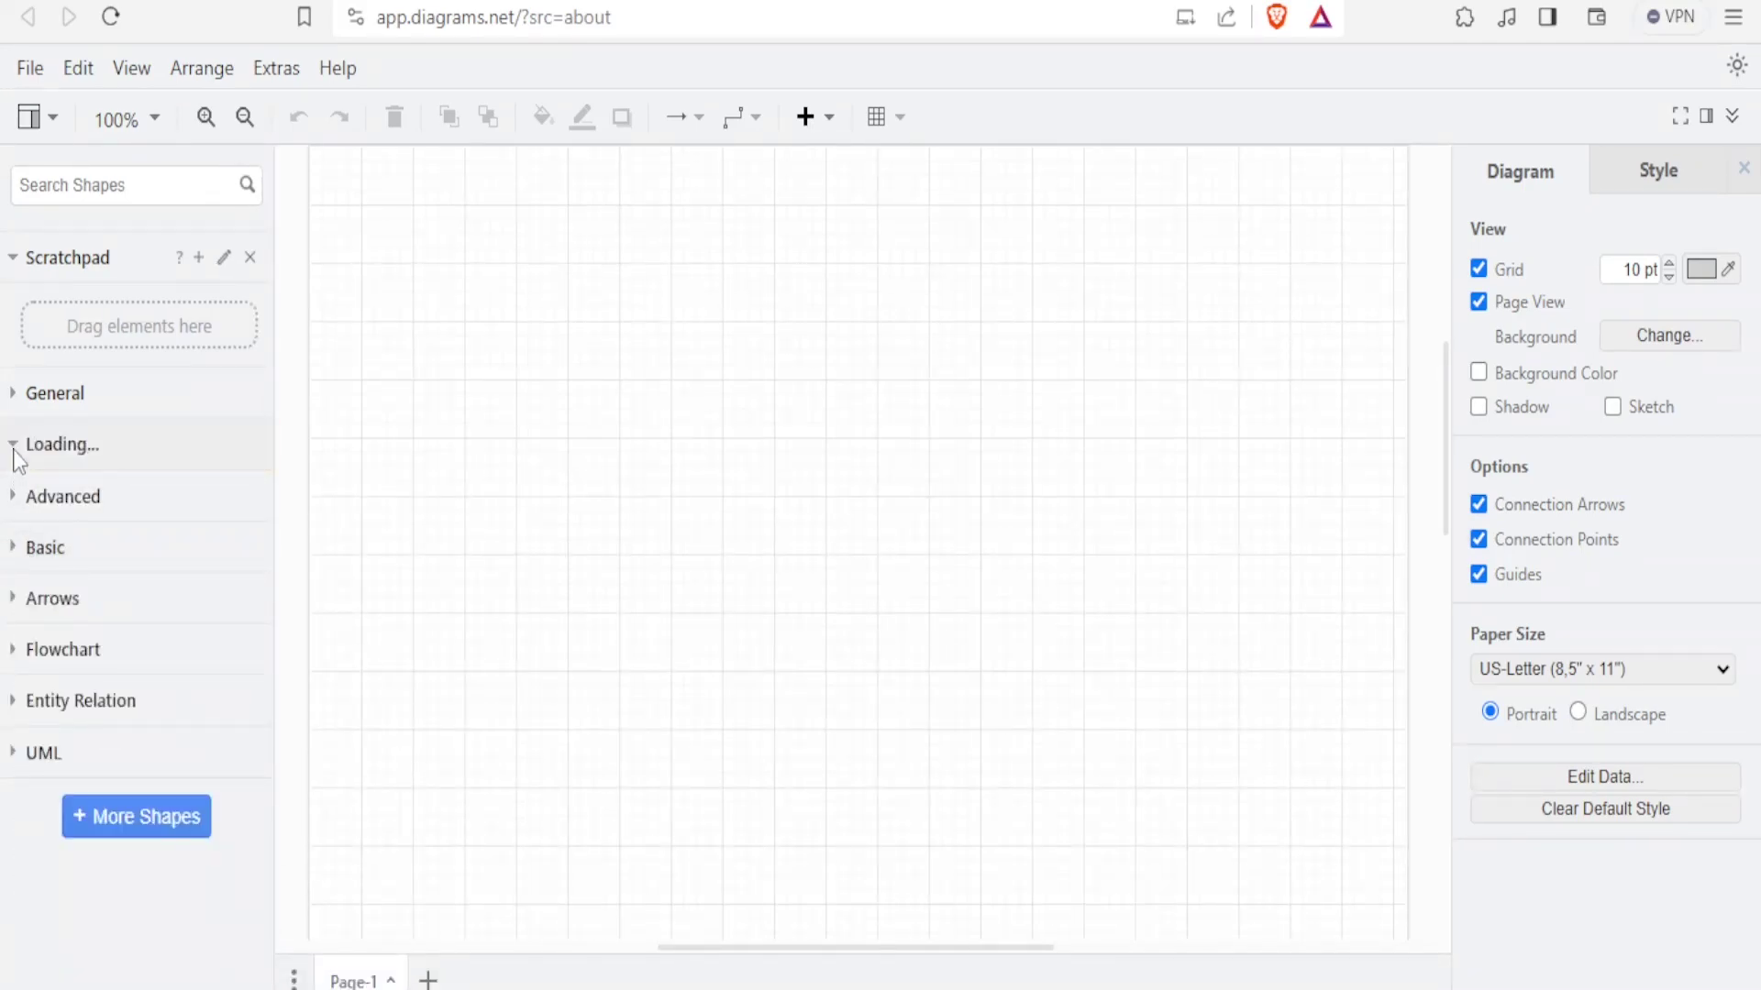
{"action": "mouse_move", "coordinate": [142, 715]}
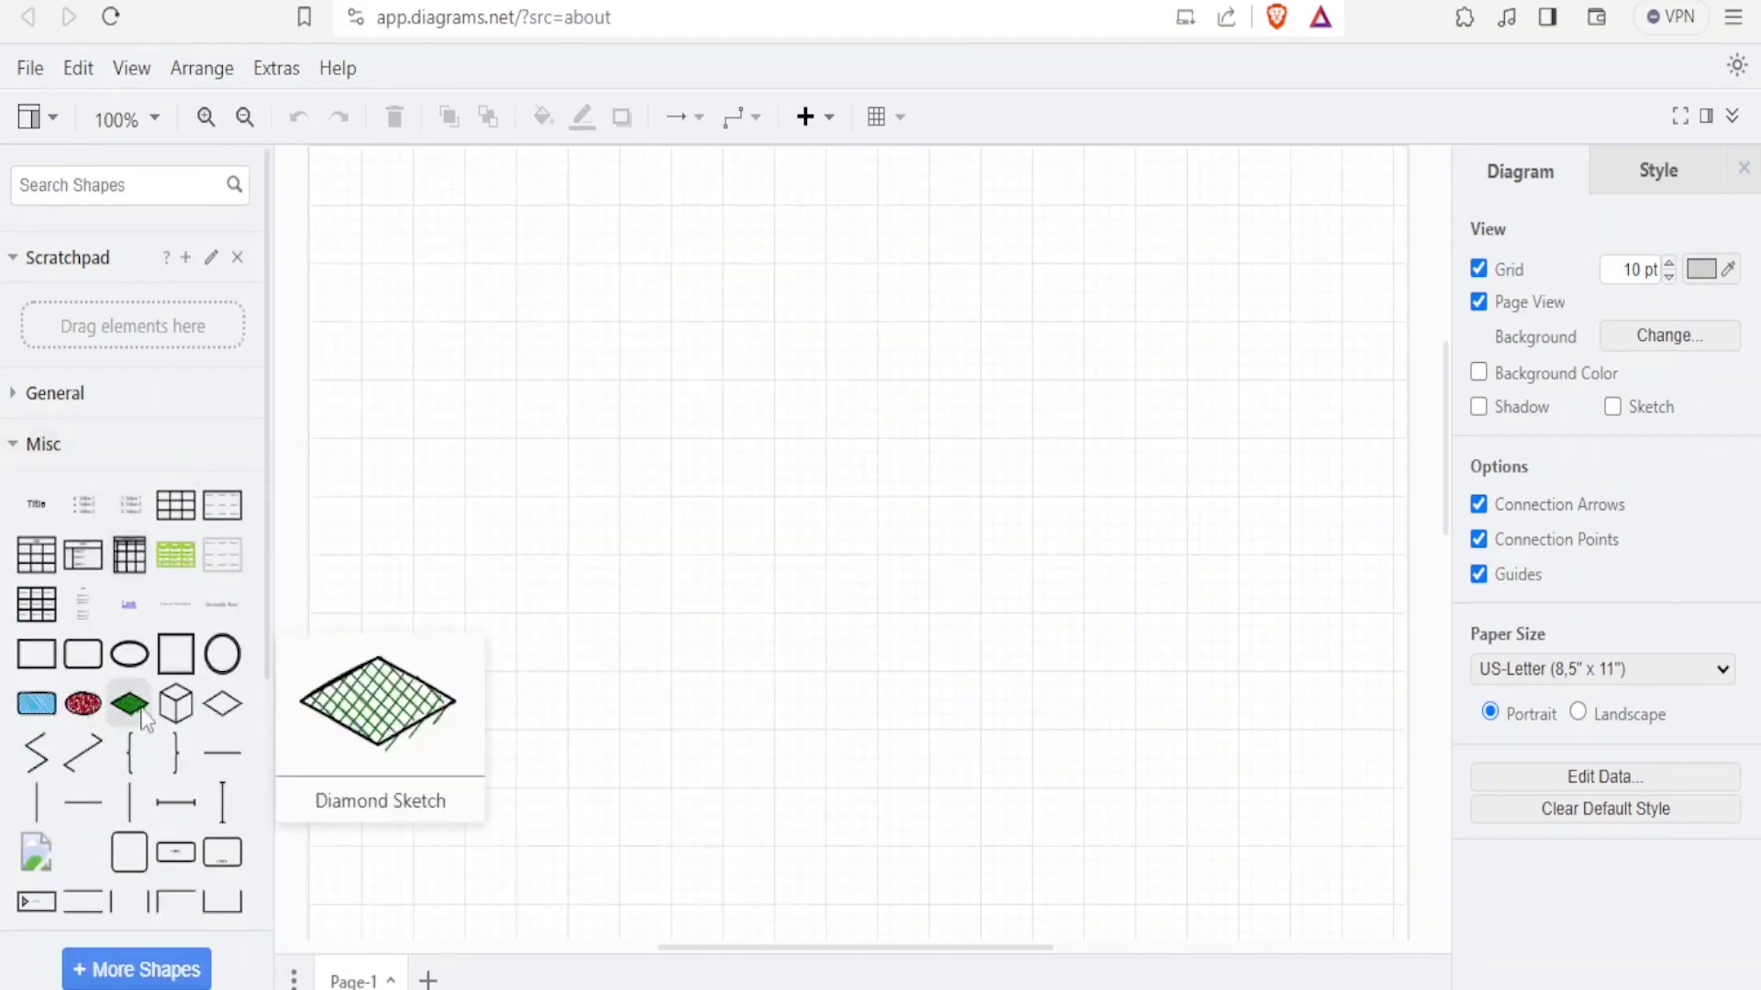
{"action": "left_click", "coordinate": [17, 450]}
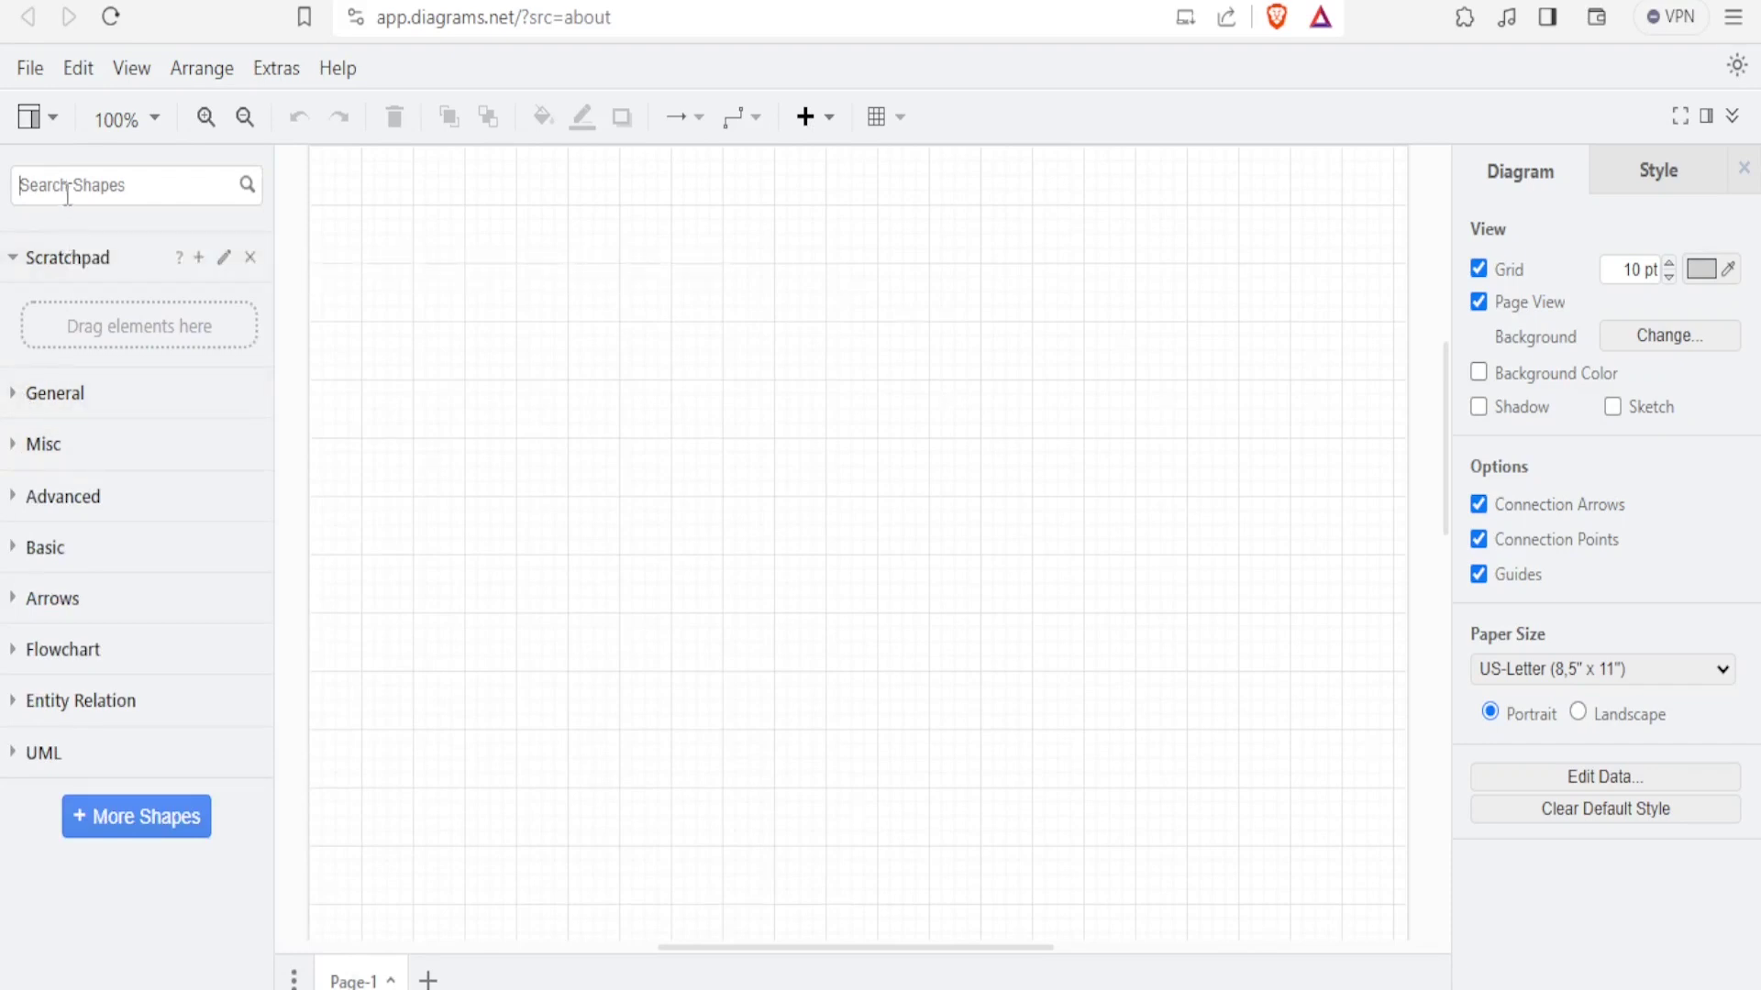
Search the shape library for "heart", preview a heart shape, and clear the search.
{"action": "type", "text": "heart"}
{"action": "key", "text": "Return"}
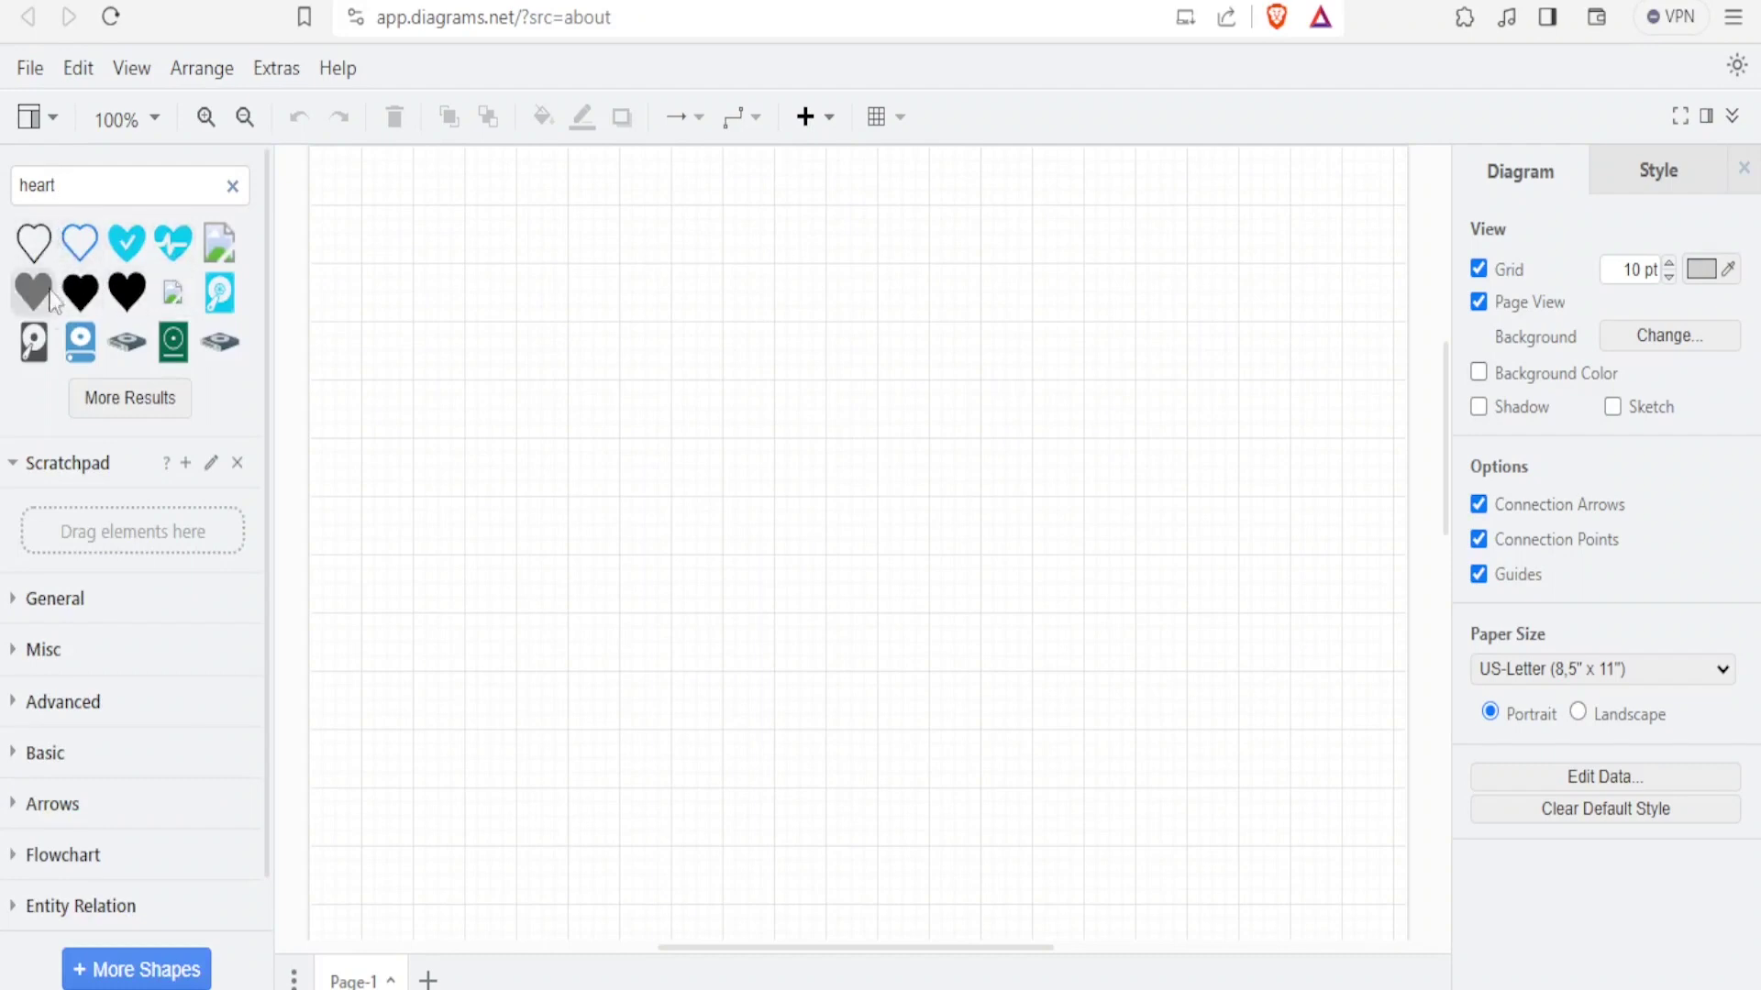
{"action": "mouse_move", "coordinate": [92, 234]}
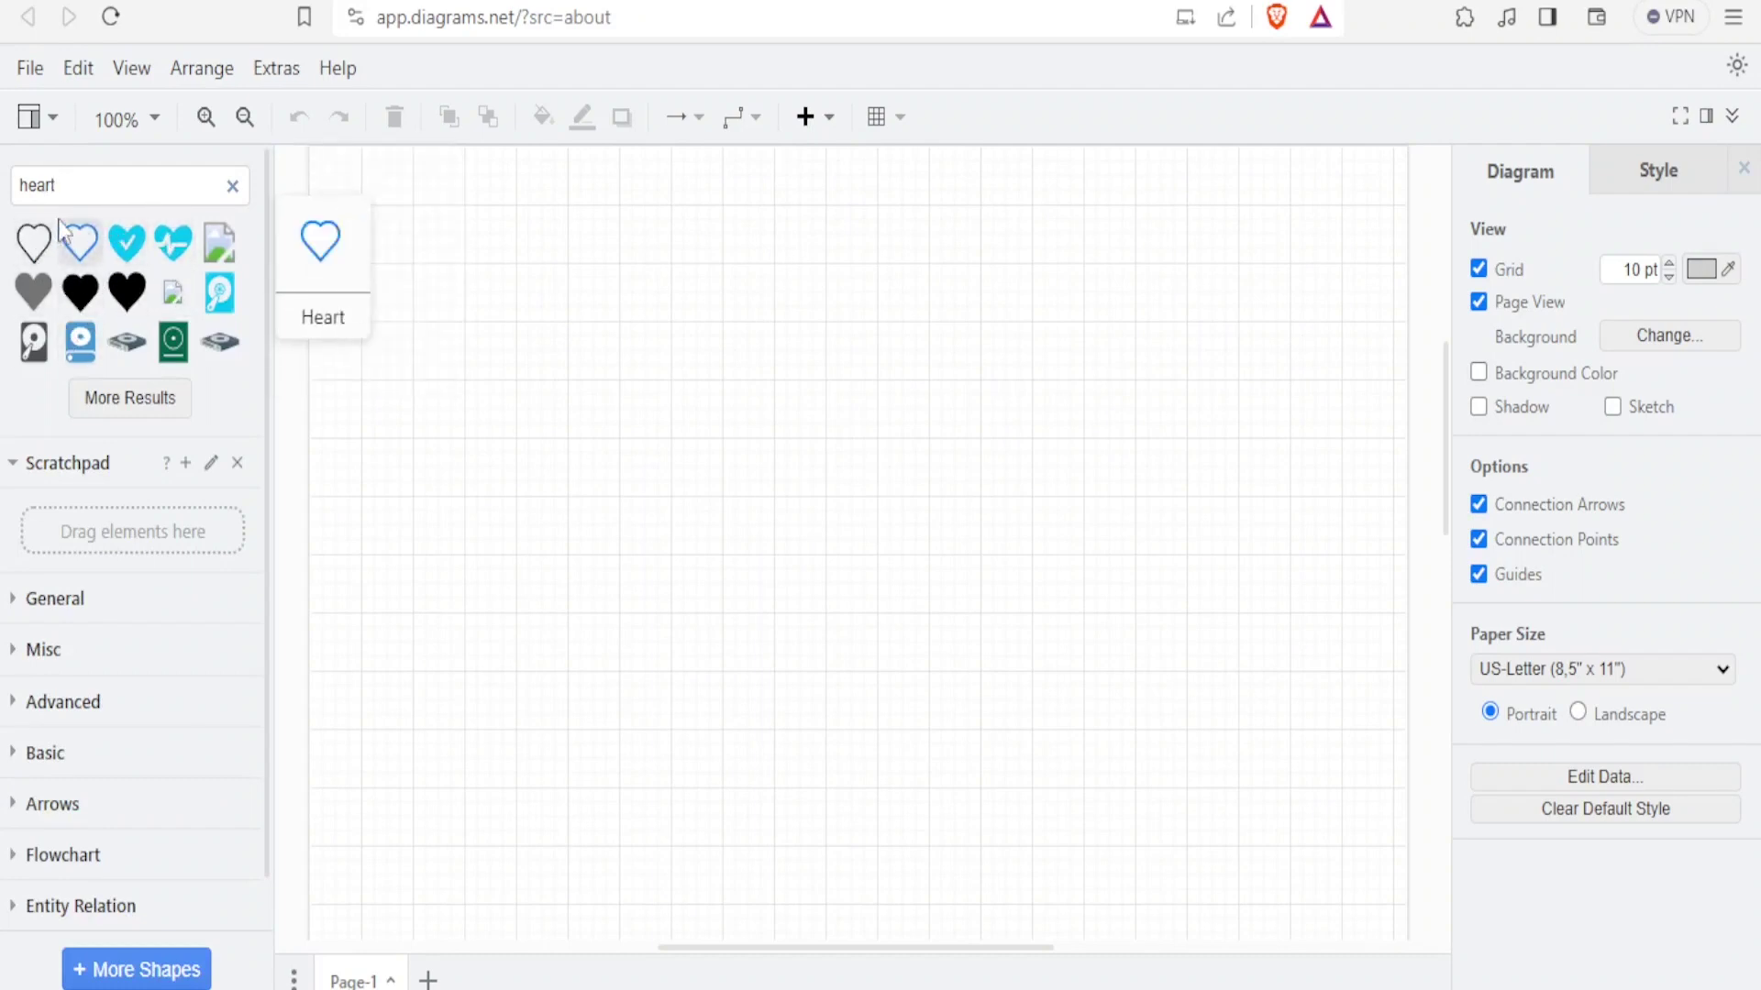
{"action": "left_click", "coordinate": [232, 187]}
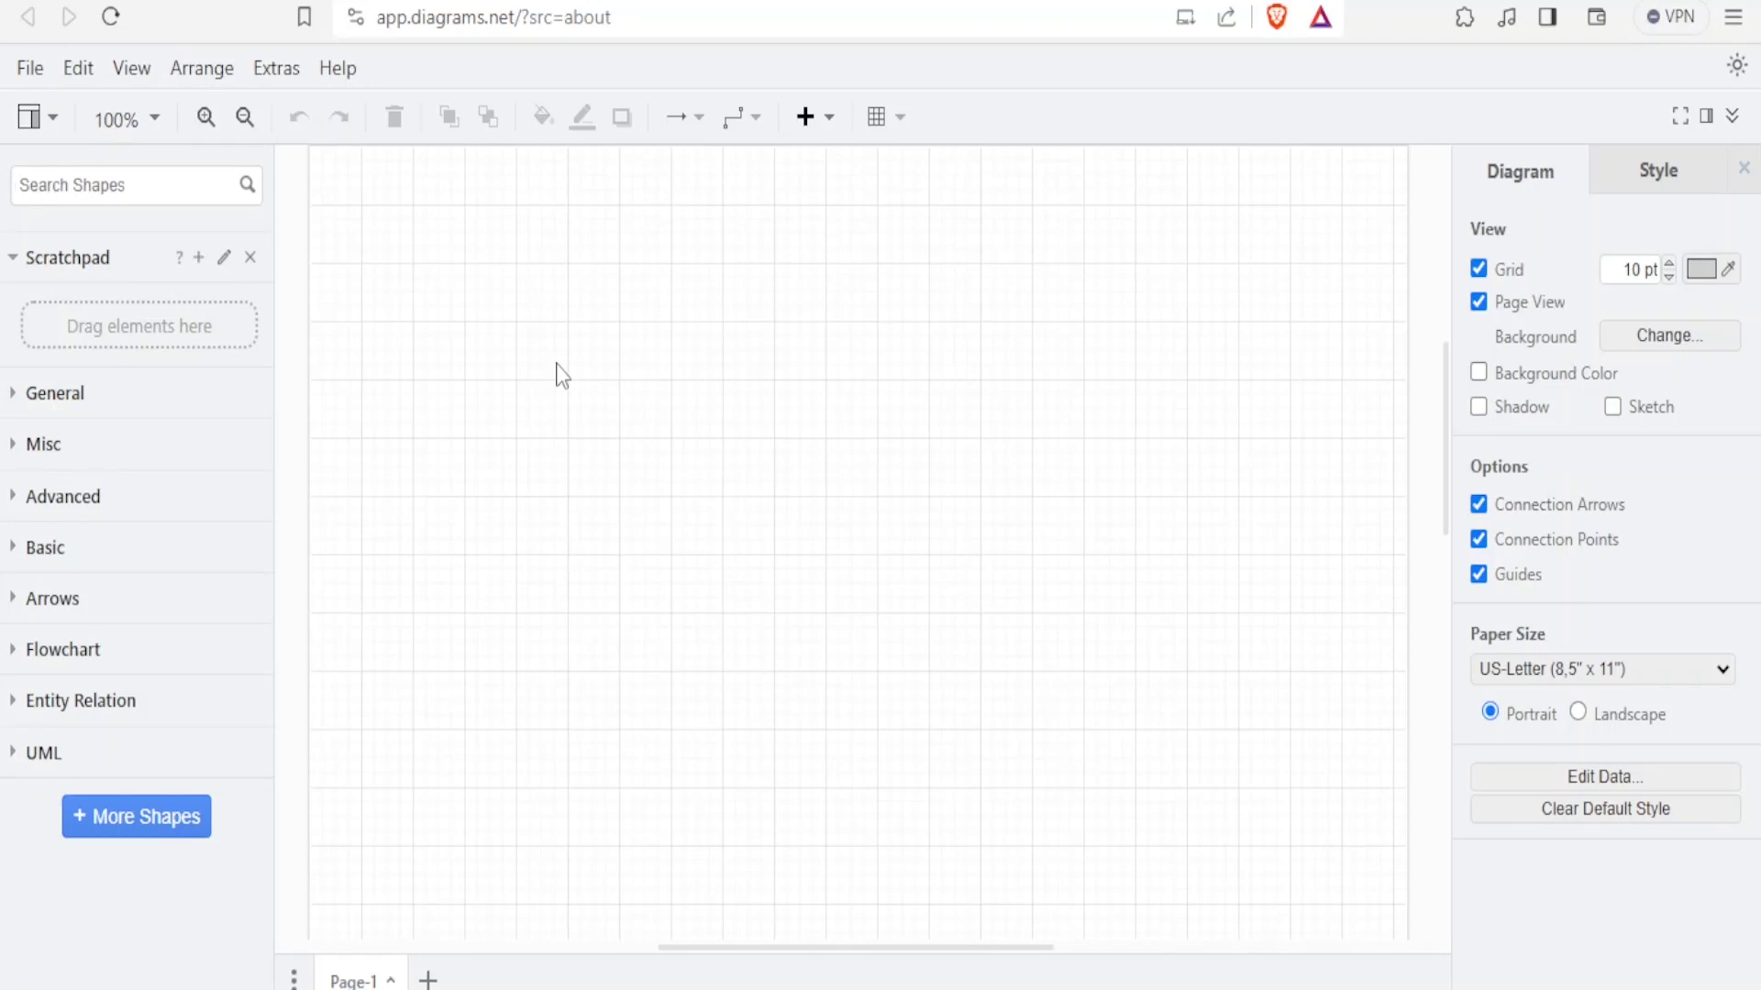
Add a rectangle from the General shapes, move it to the upper-left area of the page and enlarge it slightly.
{"action": "left_click", "coordinate": [17, 396]}
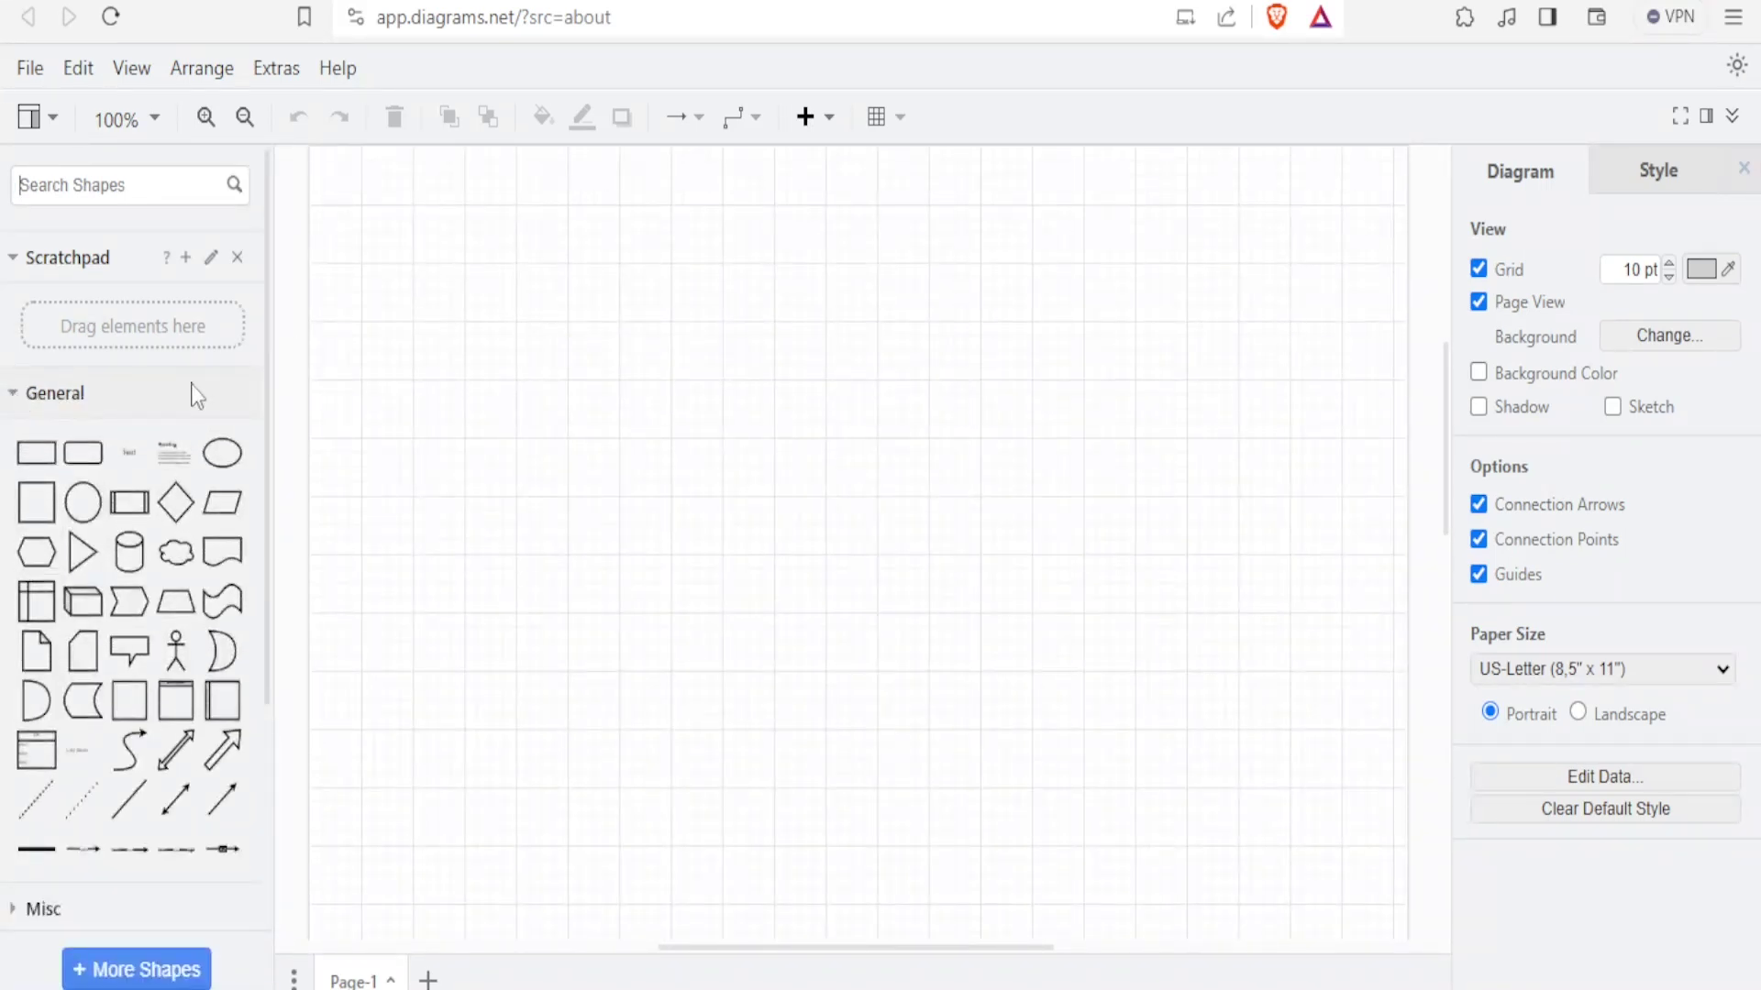
{"action": "left_click_drag", "start_coordinate": [267, 387], "coordinate": [273, 510]}
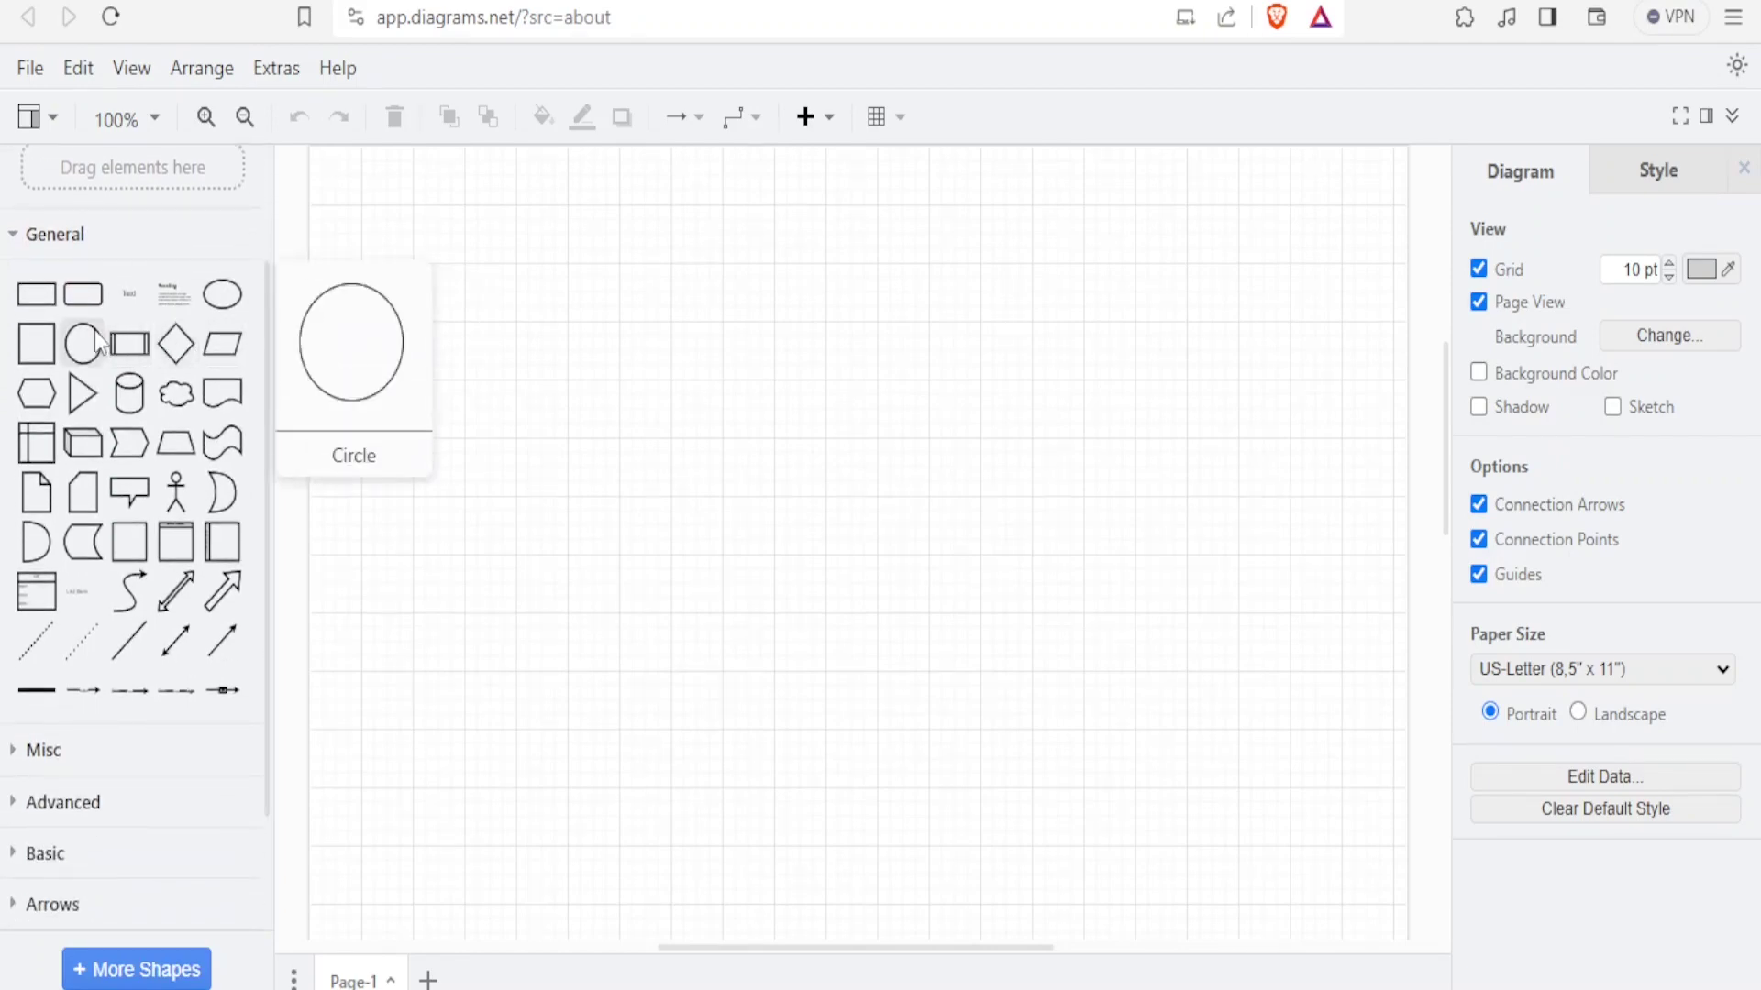
{"action": "left_click", "coordinate": [46, 310]}
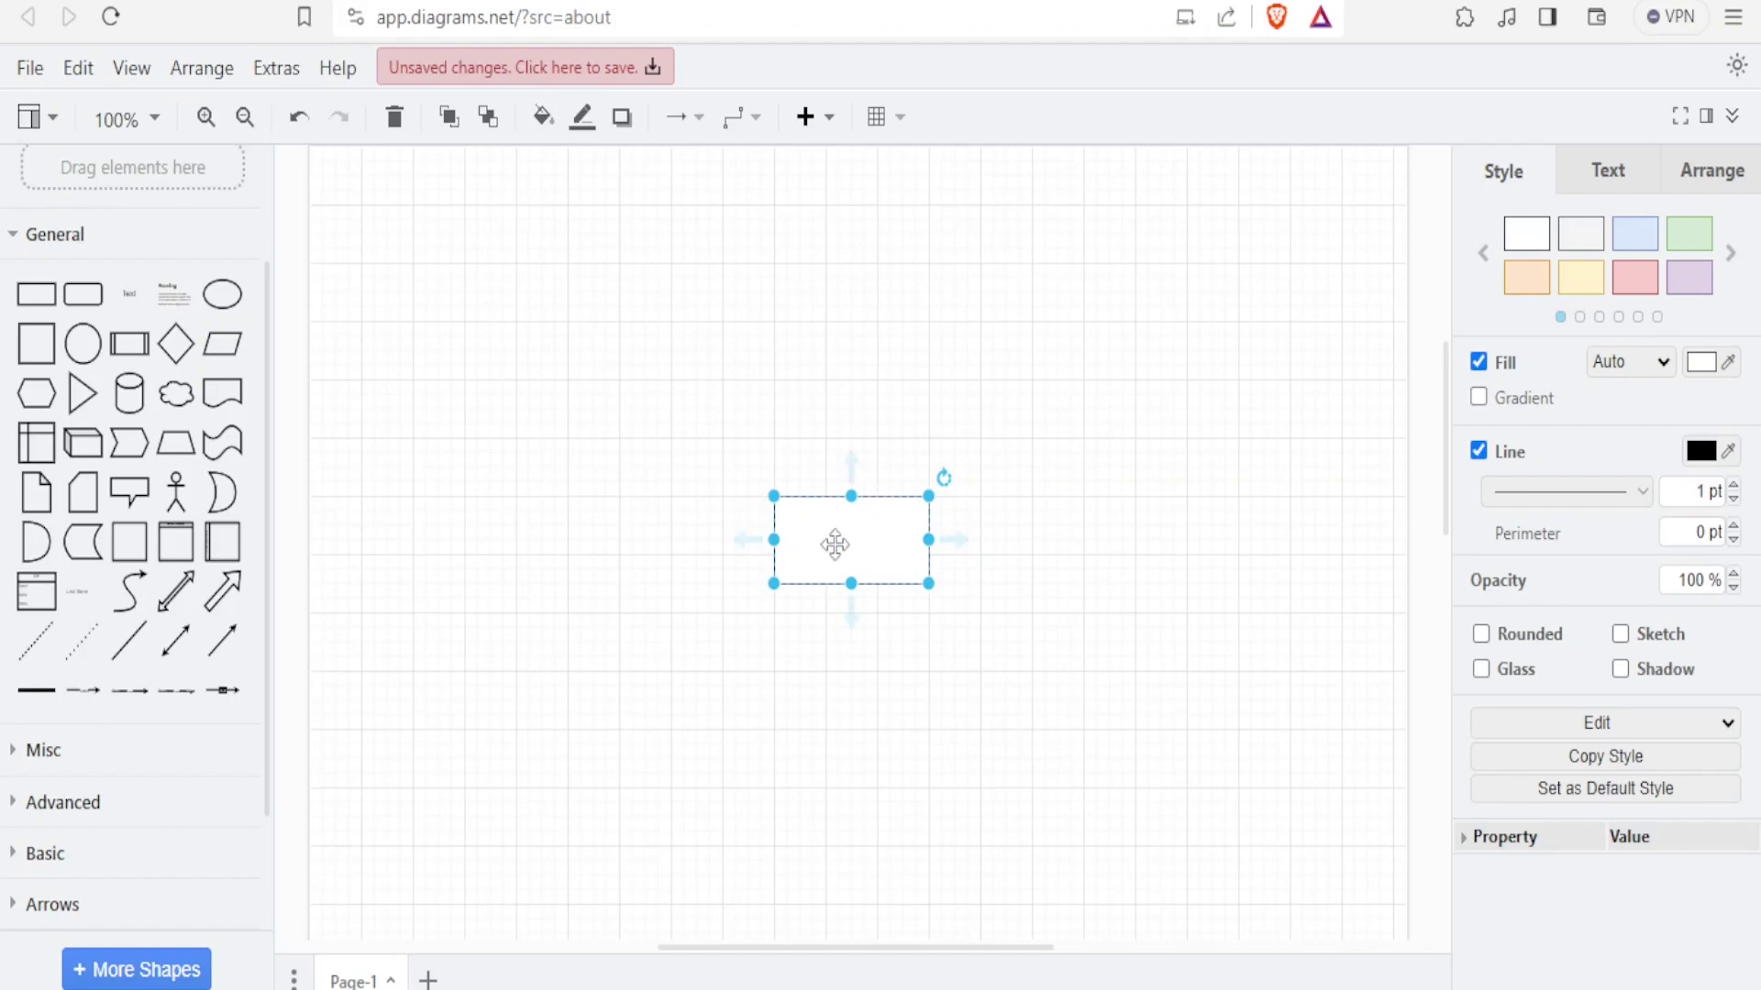
{"action": "left_click_drag", "start_coordinate": [852, 533], "coordinate": [444, 300]}
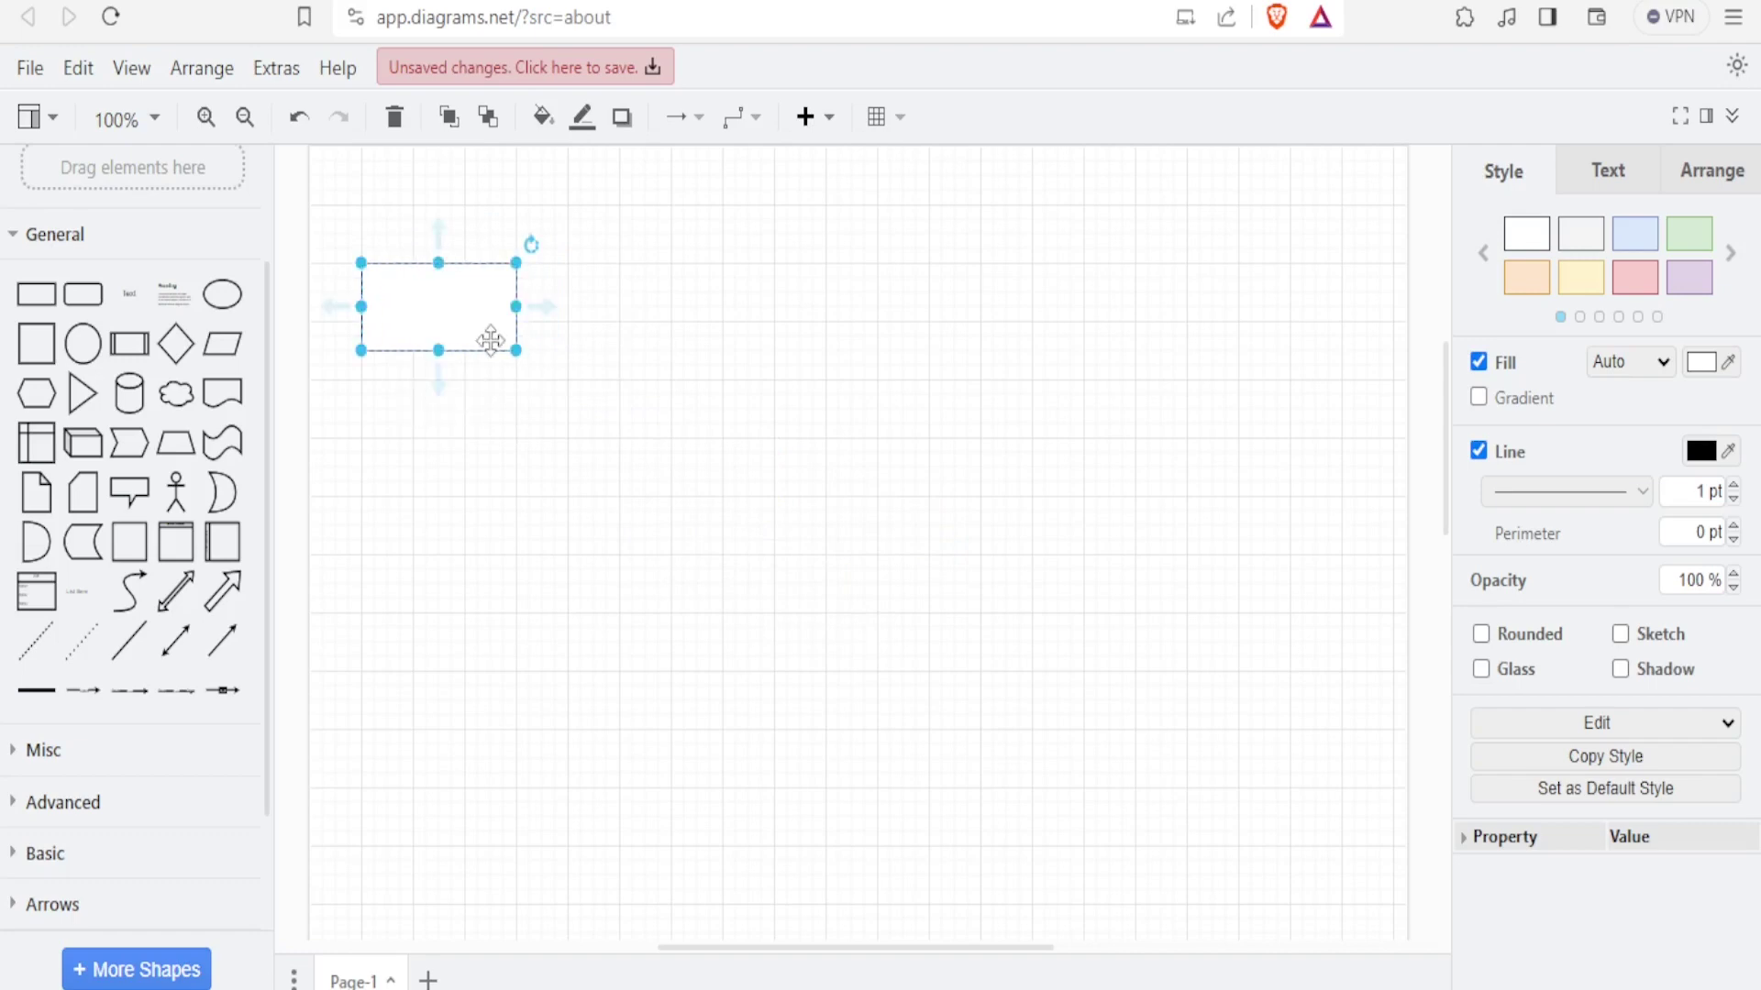
{"action": "left_click_drag", "start_coordinate": [515, 350], "coordinate": [566, 378]}
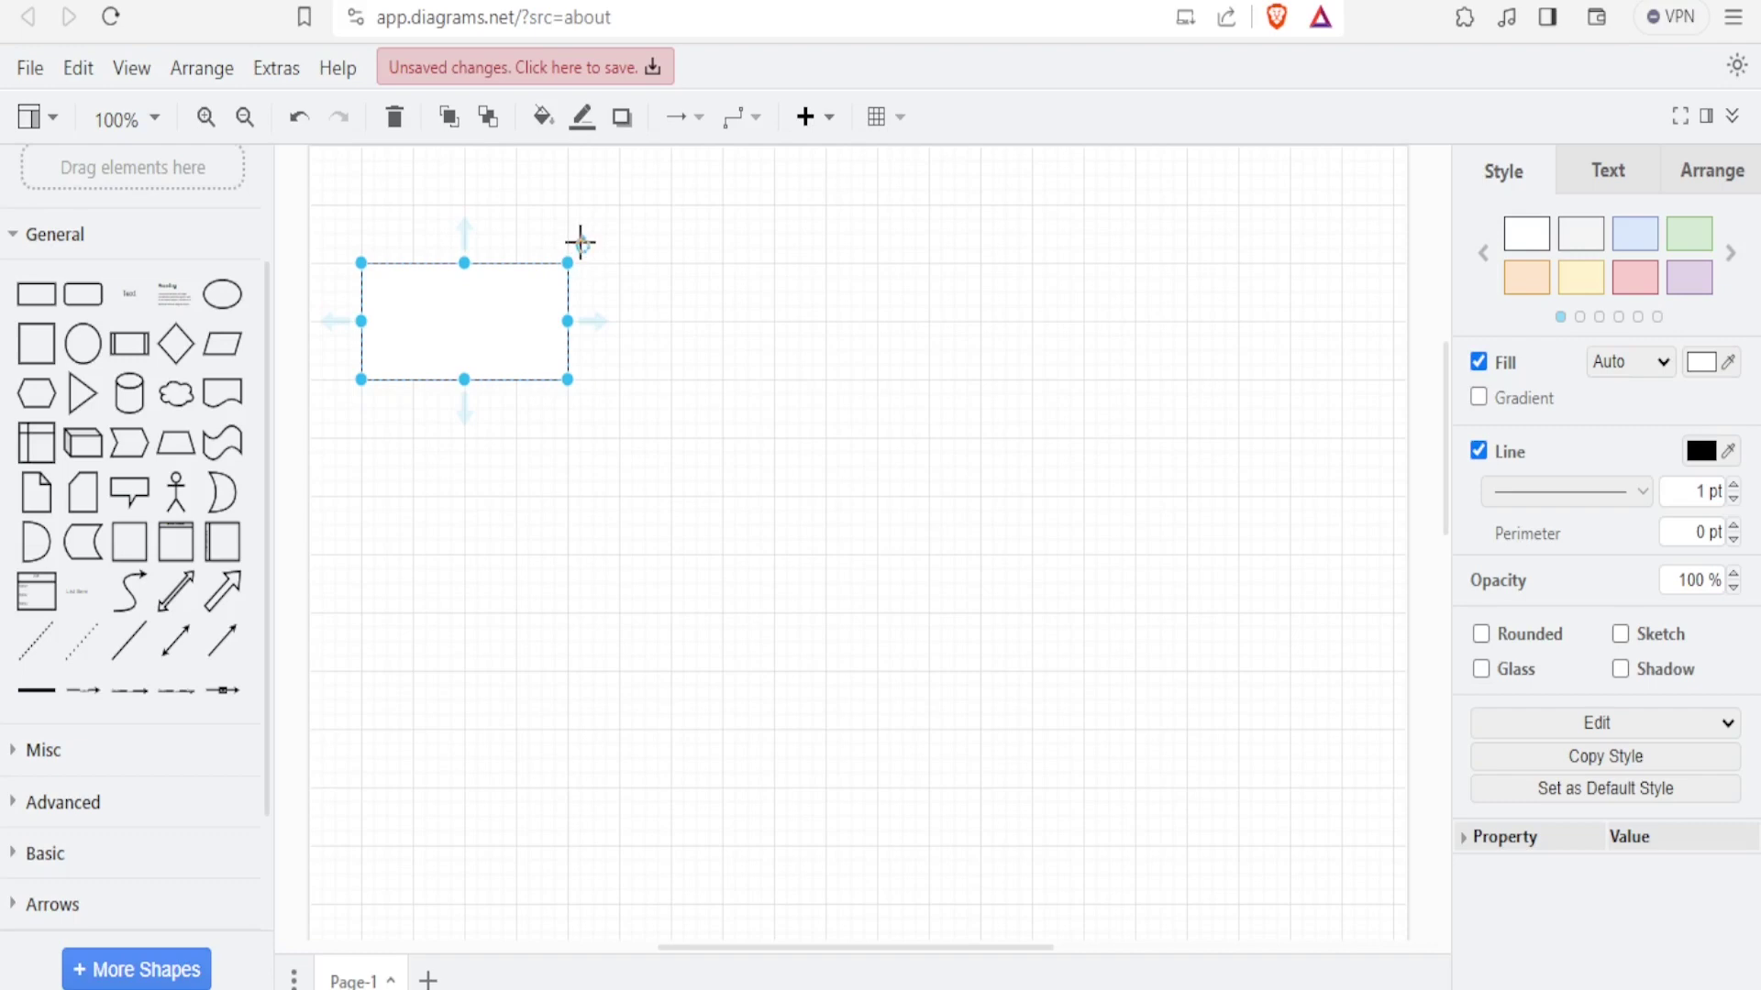
Try rotating the rectangle slightly counterclockwise, and undo the rotation.
{"action": "left_click_drag", "start_coordinate": [583, 245], "coordinate": [563, 218]}
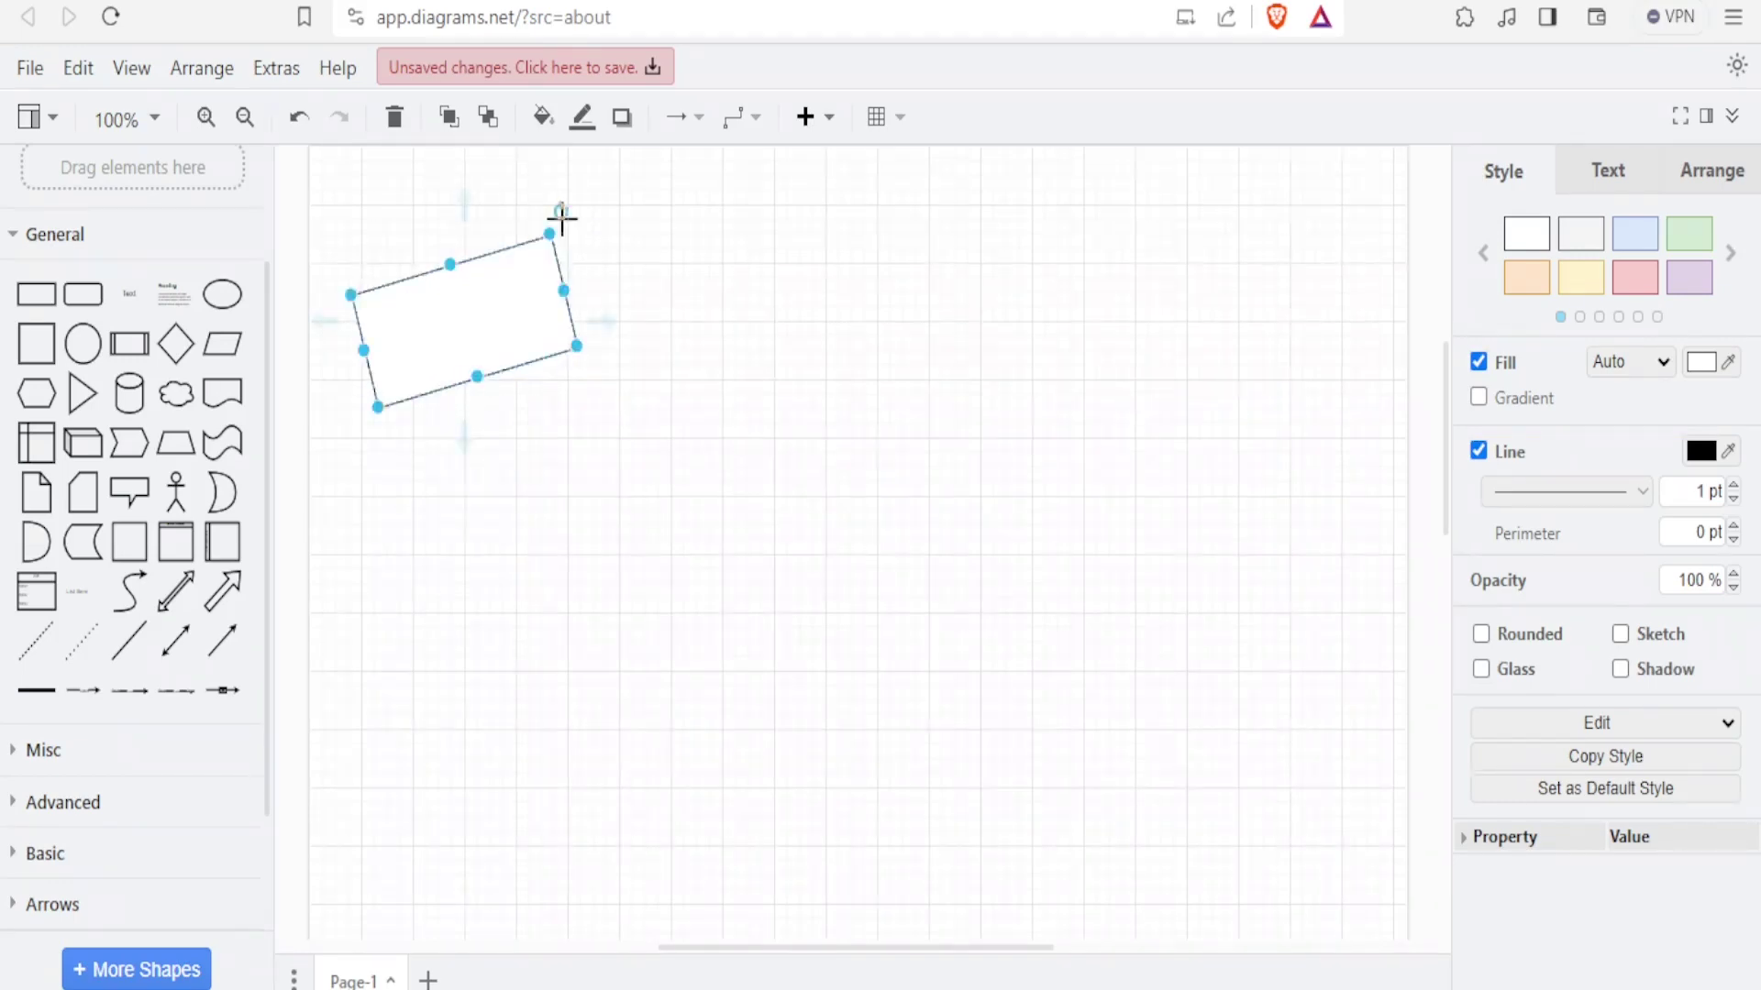
{"action": "key", "text": "ctrl+z"}
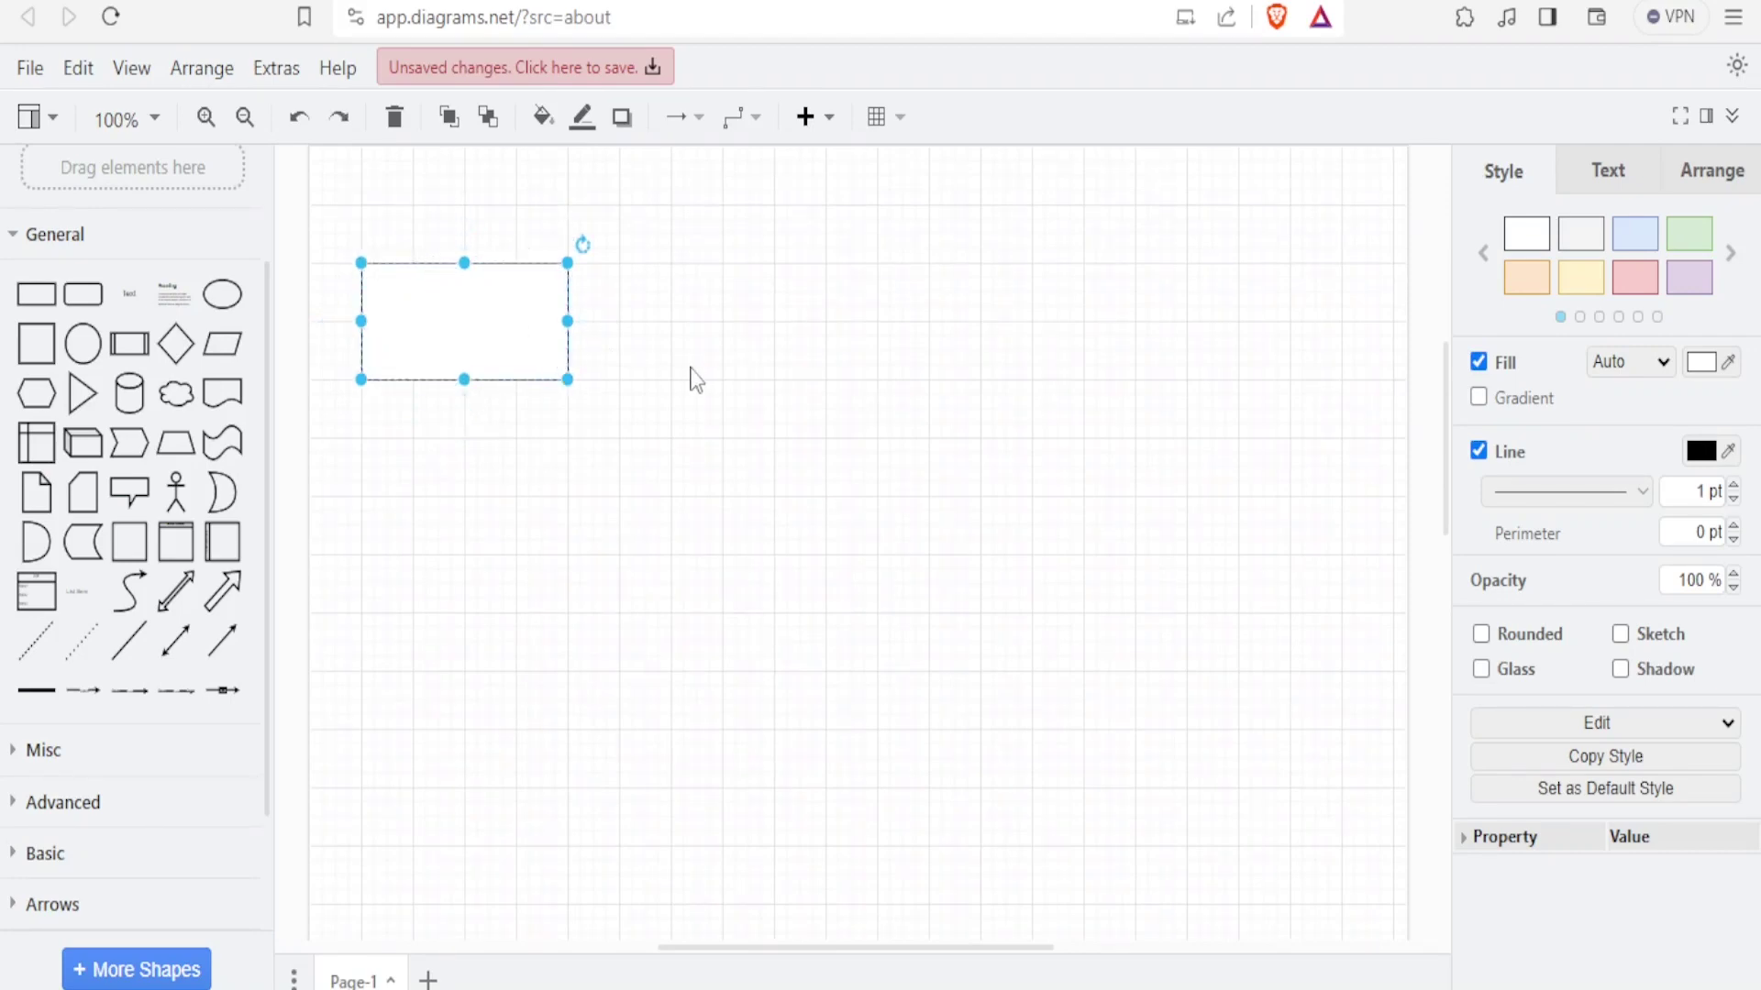
Insert a circle without a label on the empty canvas to the right of the rectangle.
{"action": "left_click", "coordinate": [779, 340]}
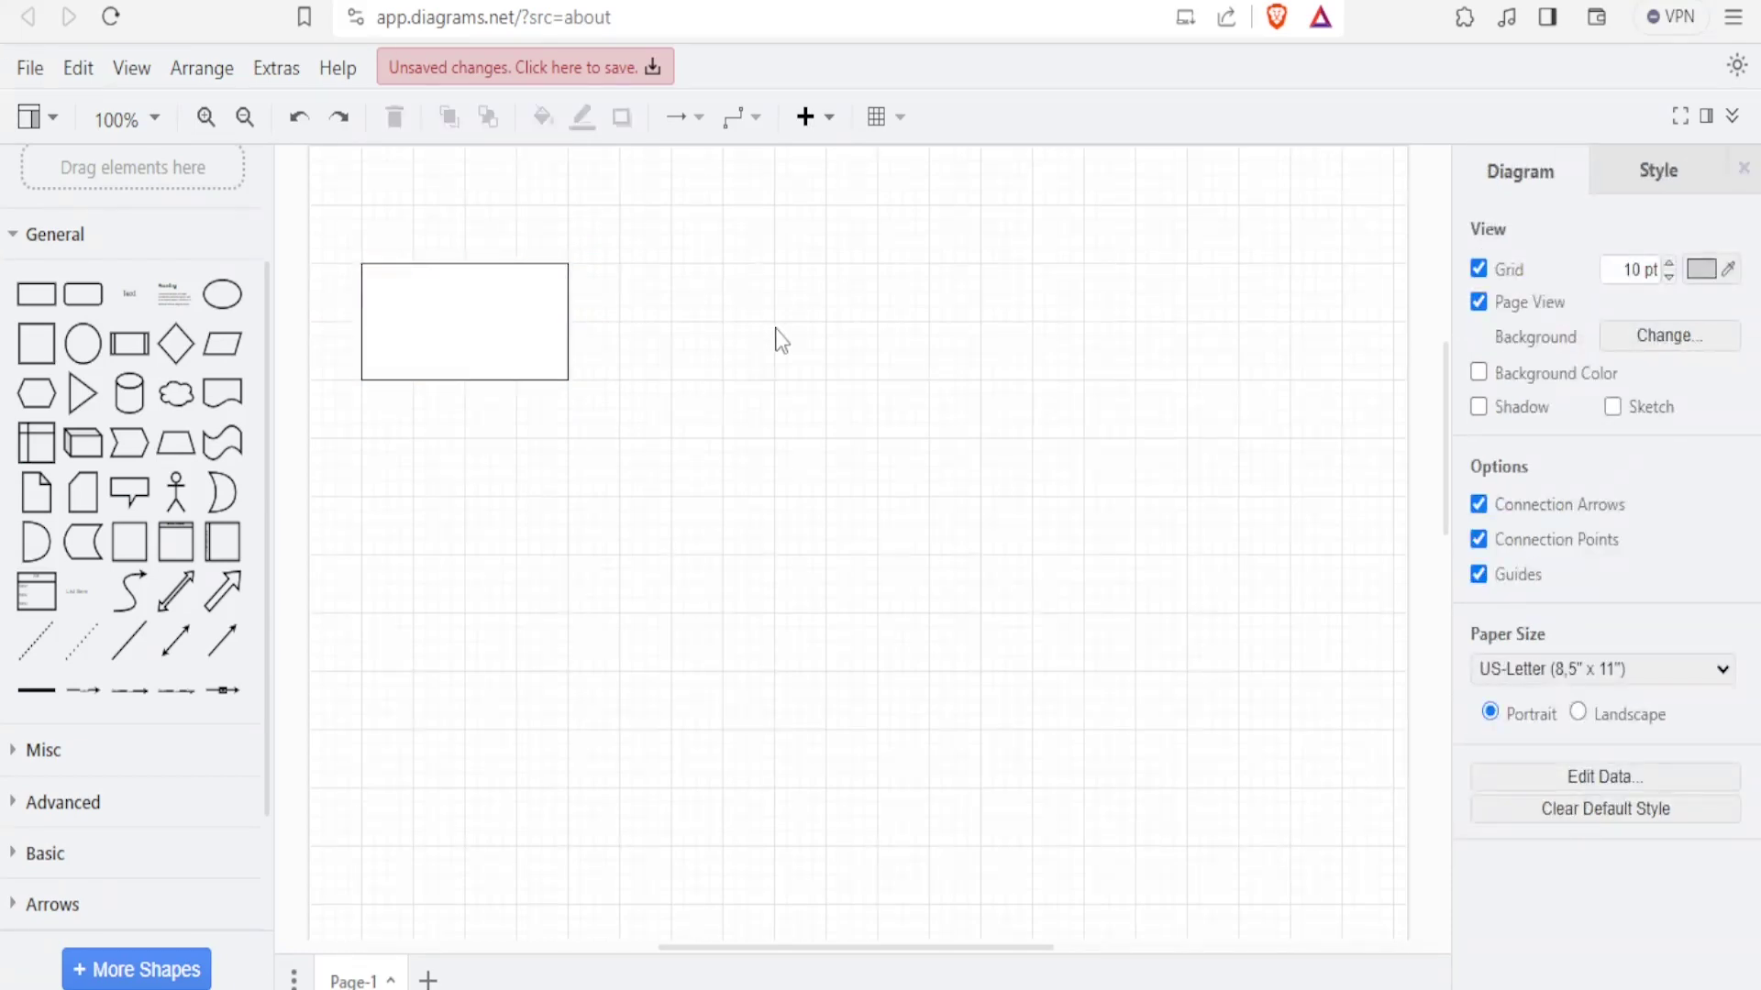
{"action": "double_click", "coordinate": [776, 340]}
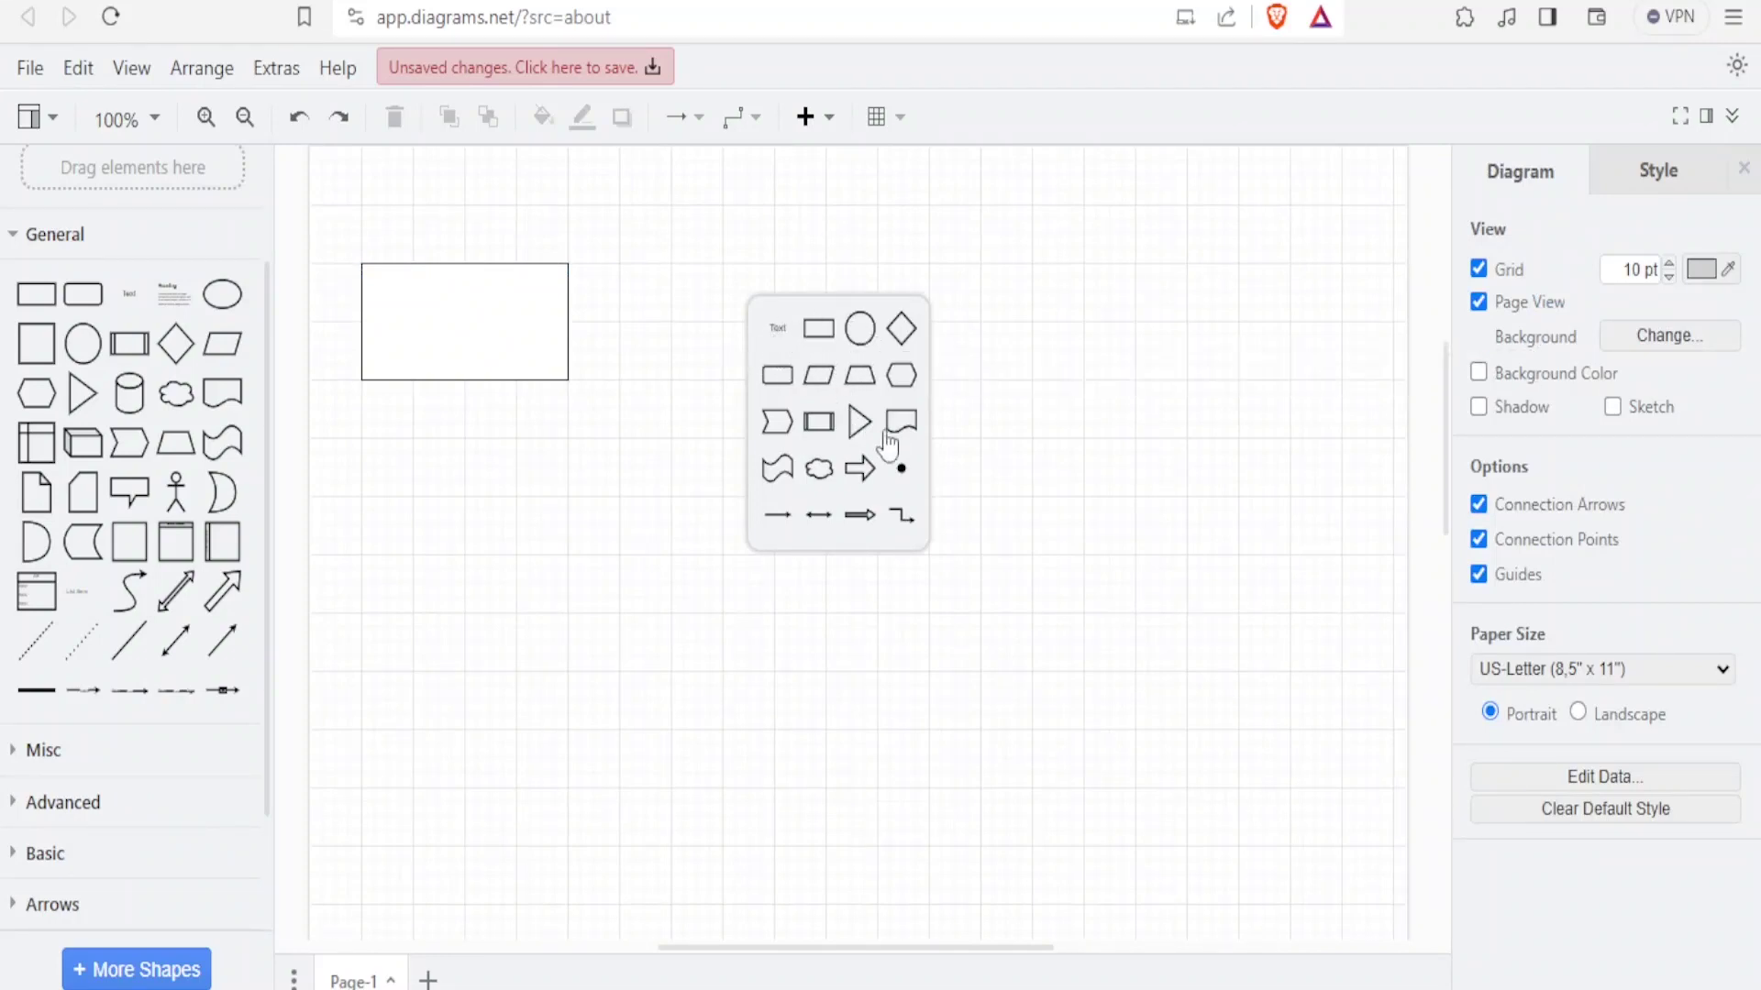
{"action": "left_click", "coordinate": [861, 335]}
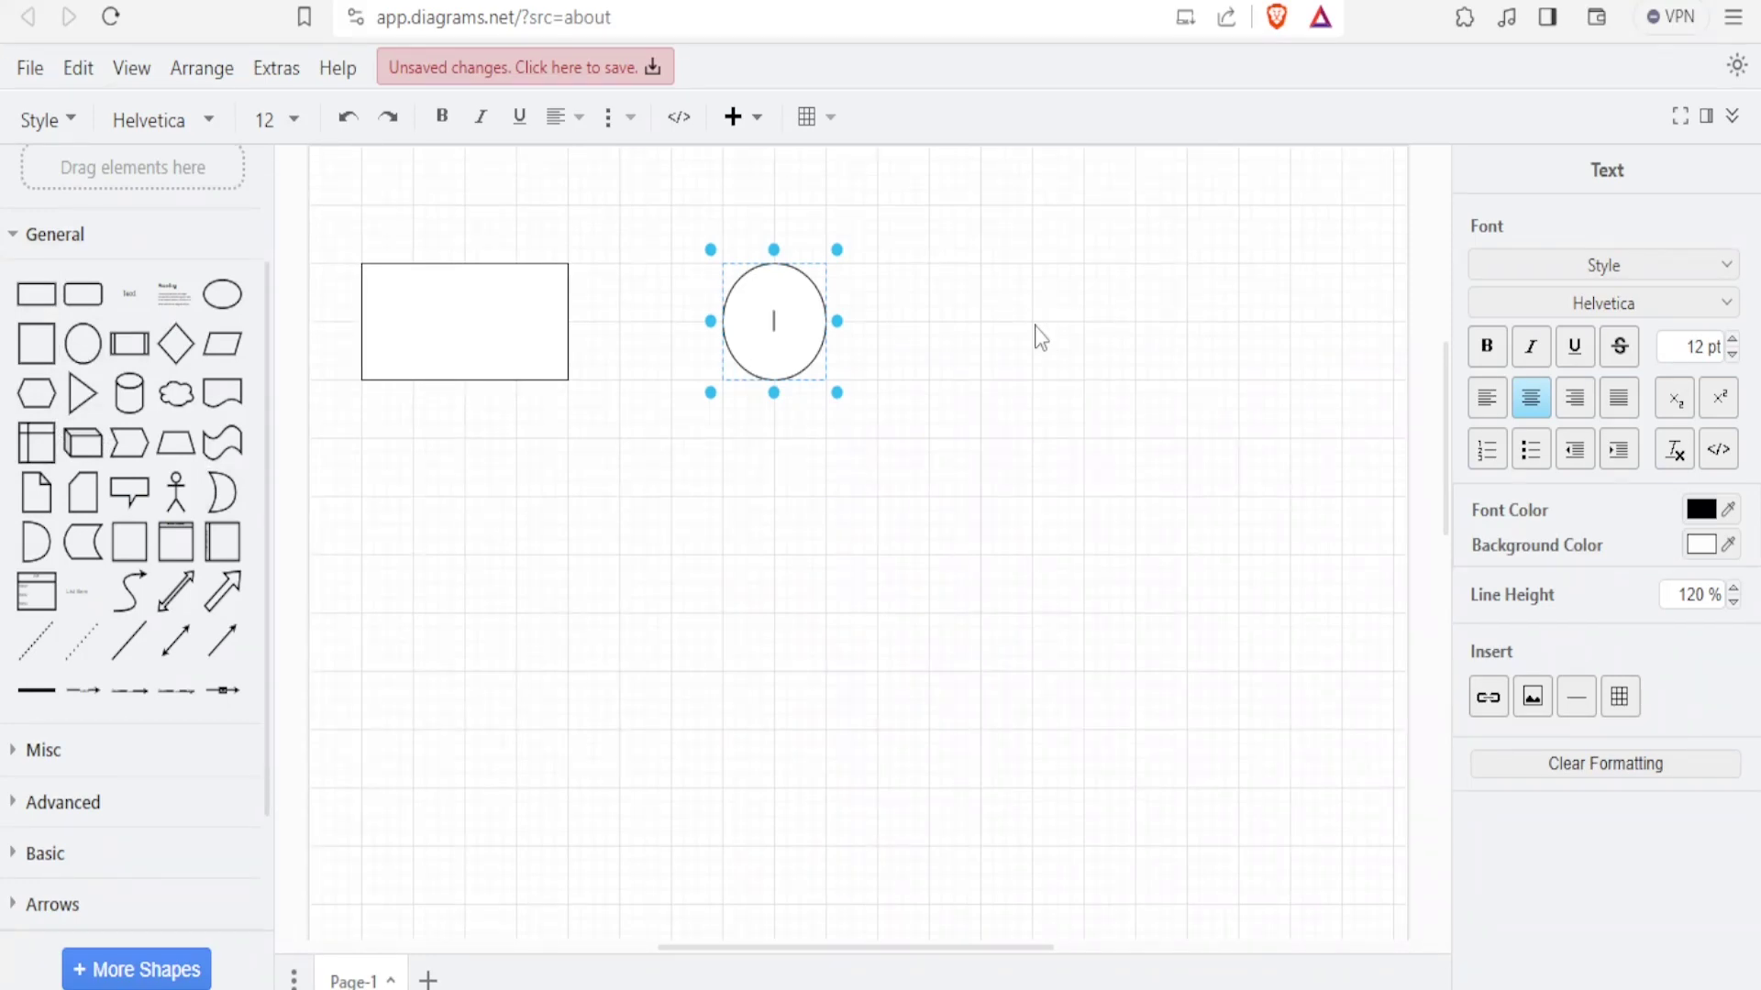
{"action": "mouse_move", "coordinate": [187, 500]}
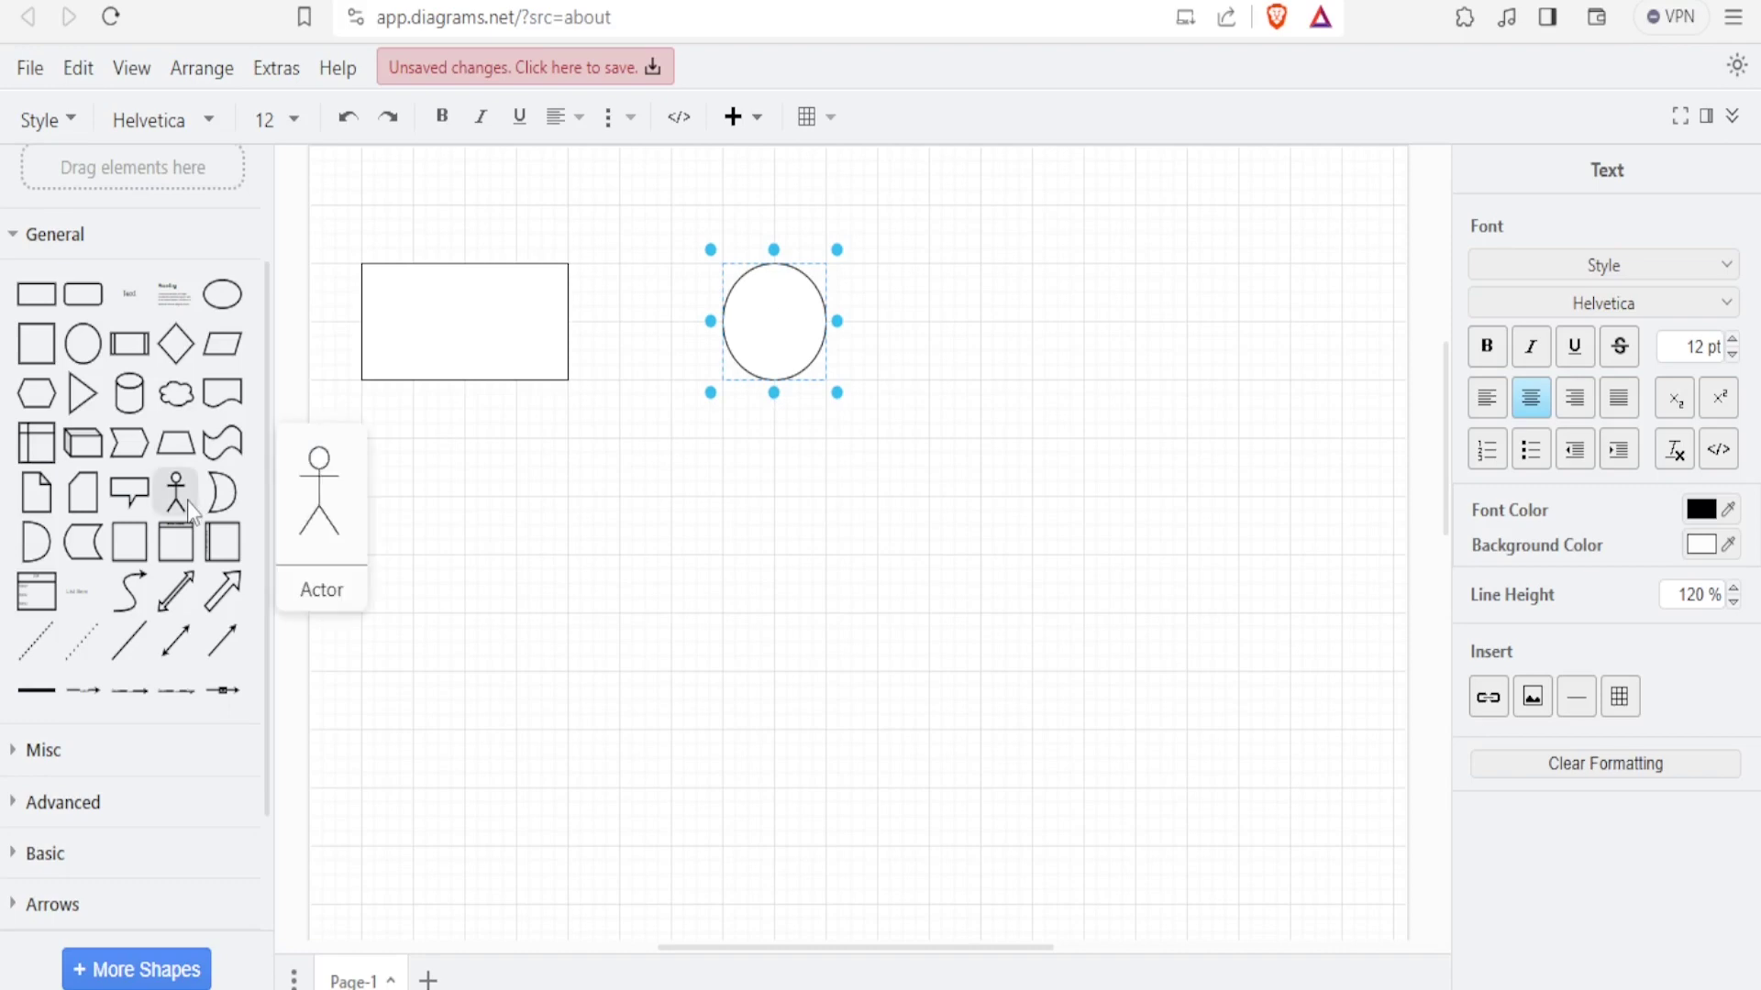
{"action": "key", "text": "Escape"}
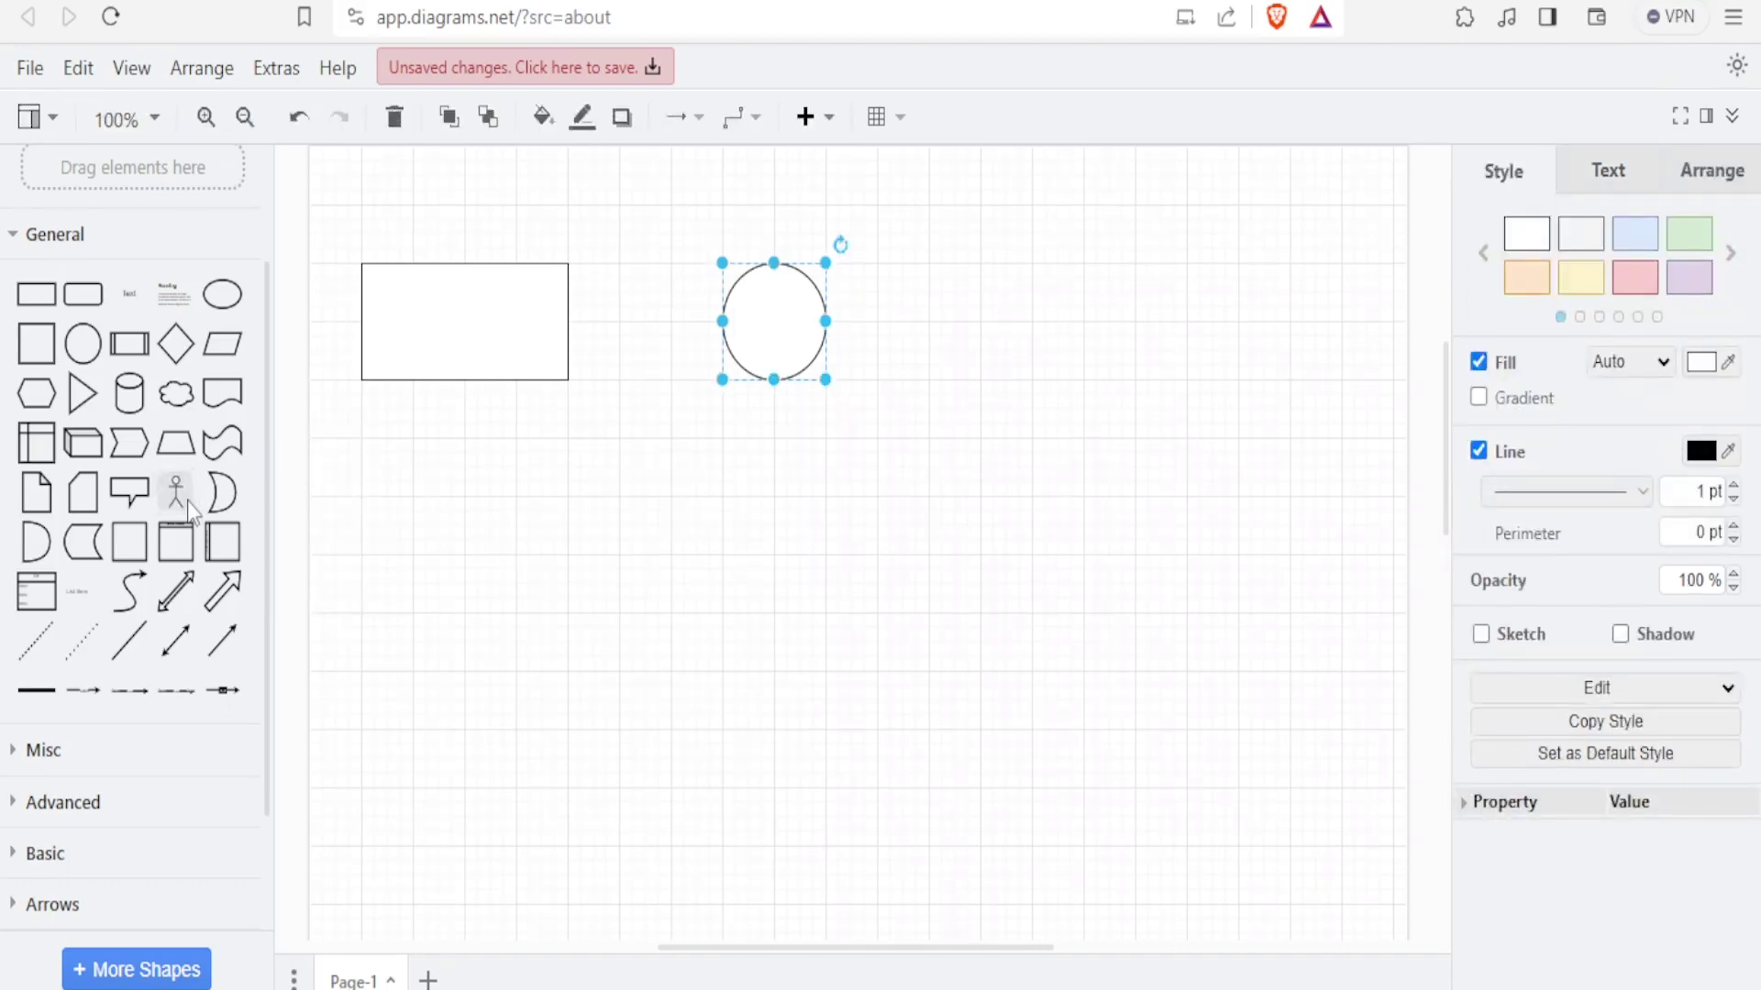
Add an Actor figure from the General shapes to the right of the circle and enlarge it slightly.
{"action": "left_click_drag", "start_coordinate": [187, 502], "coordinate": [1096, 275]}
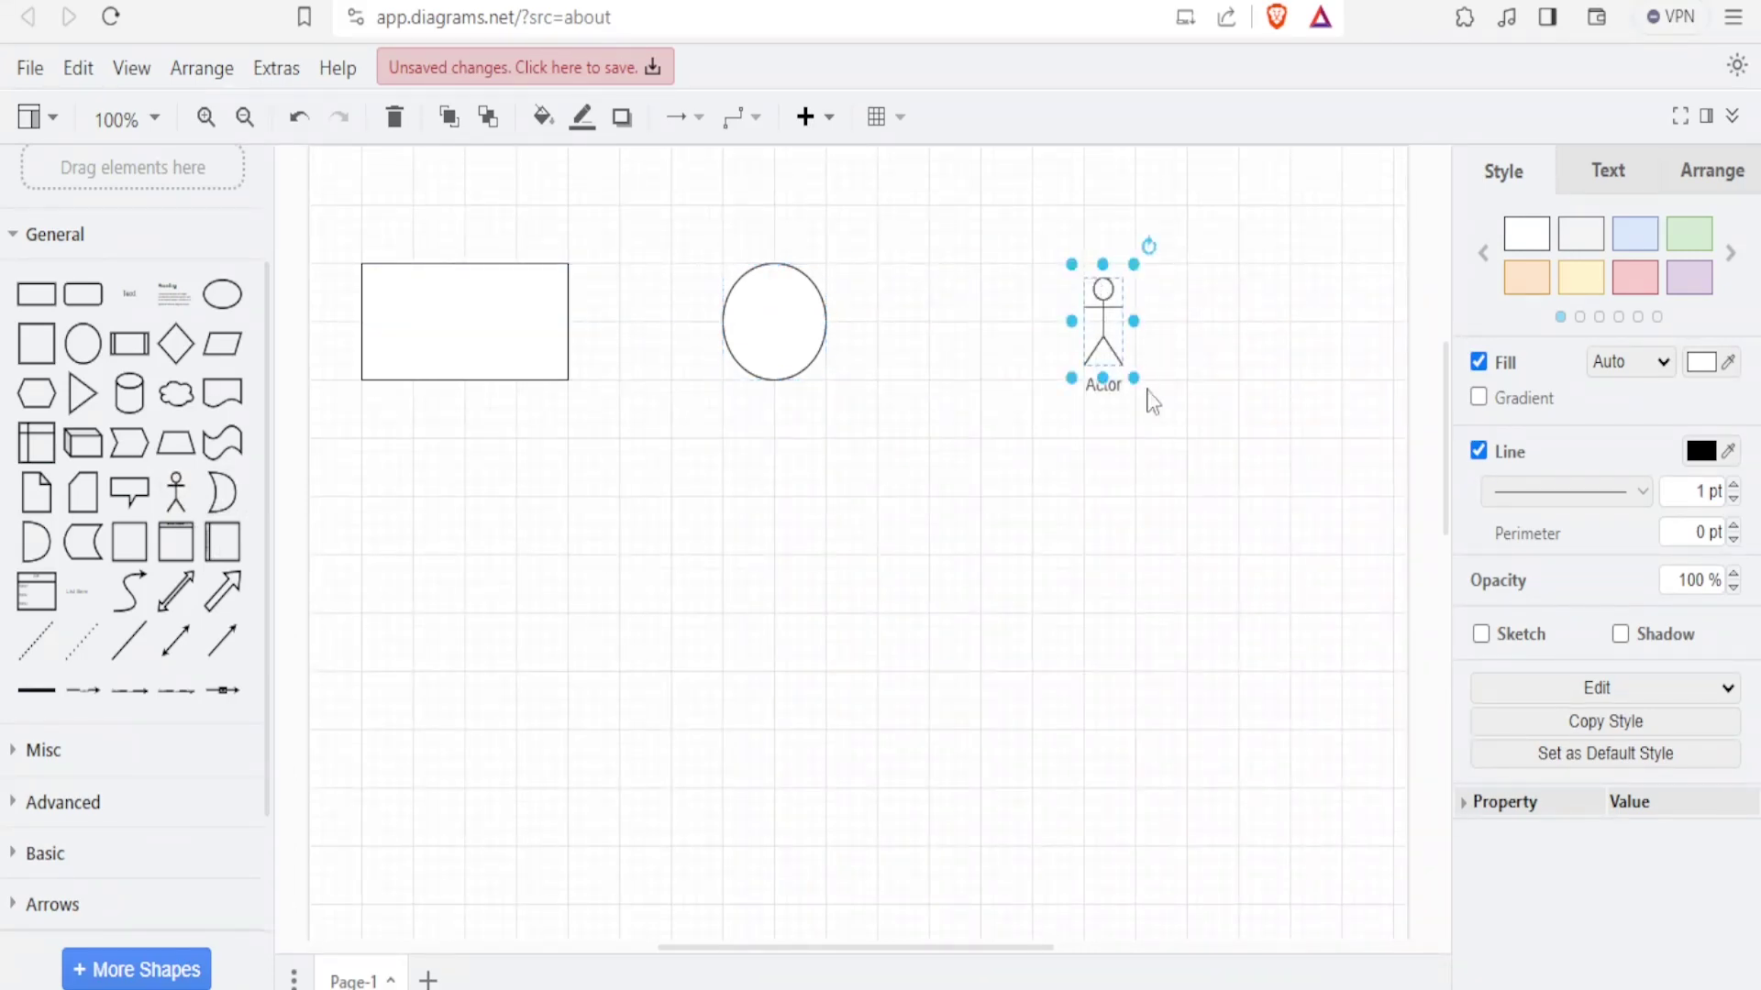
{"action": "left_click_drag", "start_coordinate": [1132, 380], "coordinate": [1160, 411]}
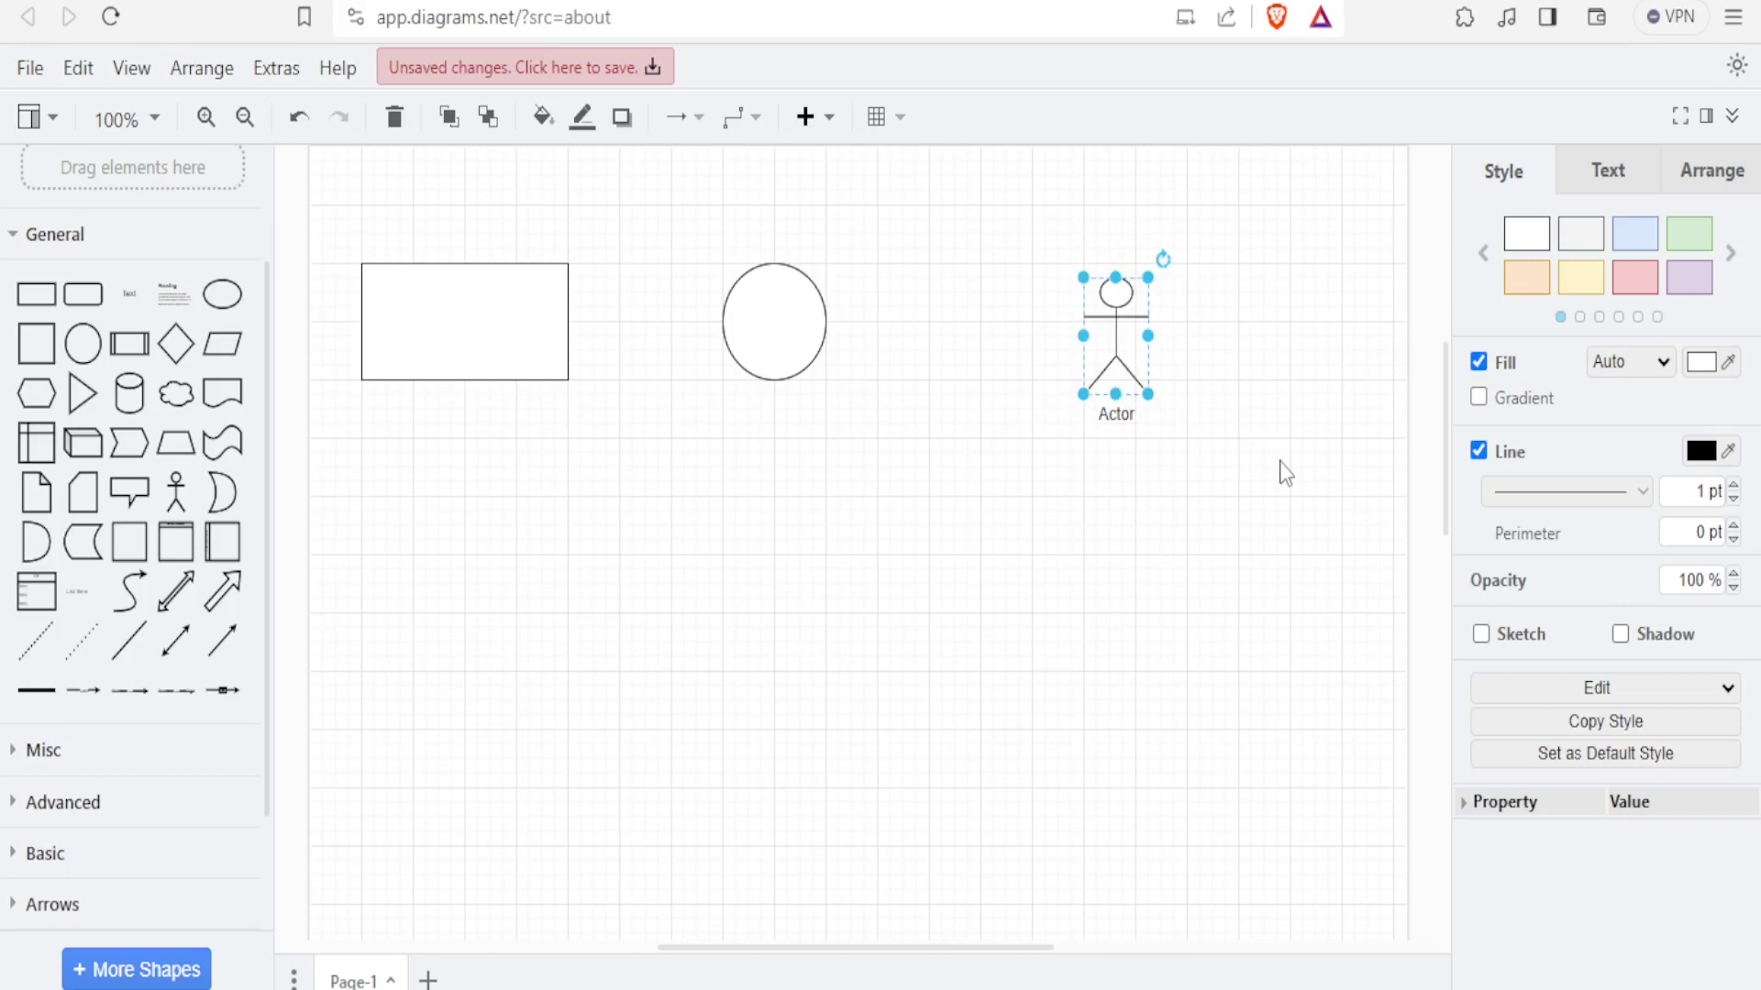
Connect the rectangle to the circle and the circle to the Actor with arrows, nudging the Actor slightly up and left.
{"action": "left_click", "coordinate": [523, 290]}
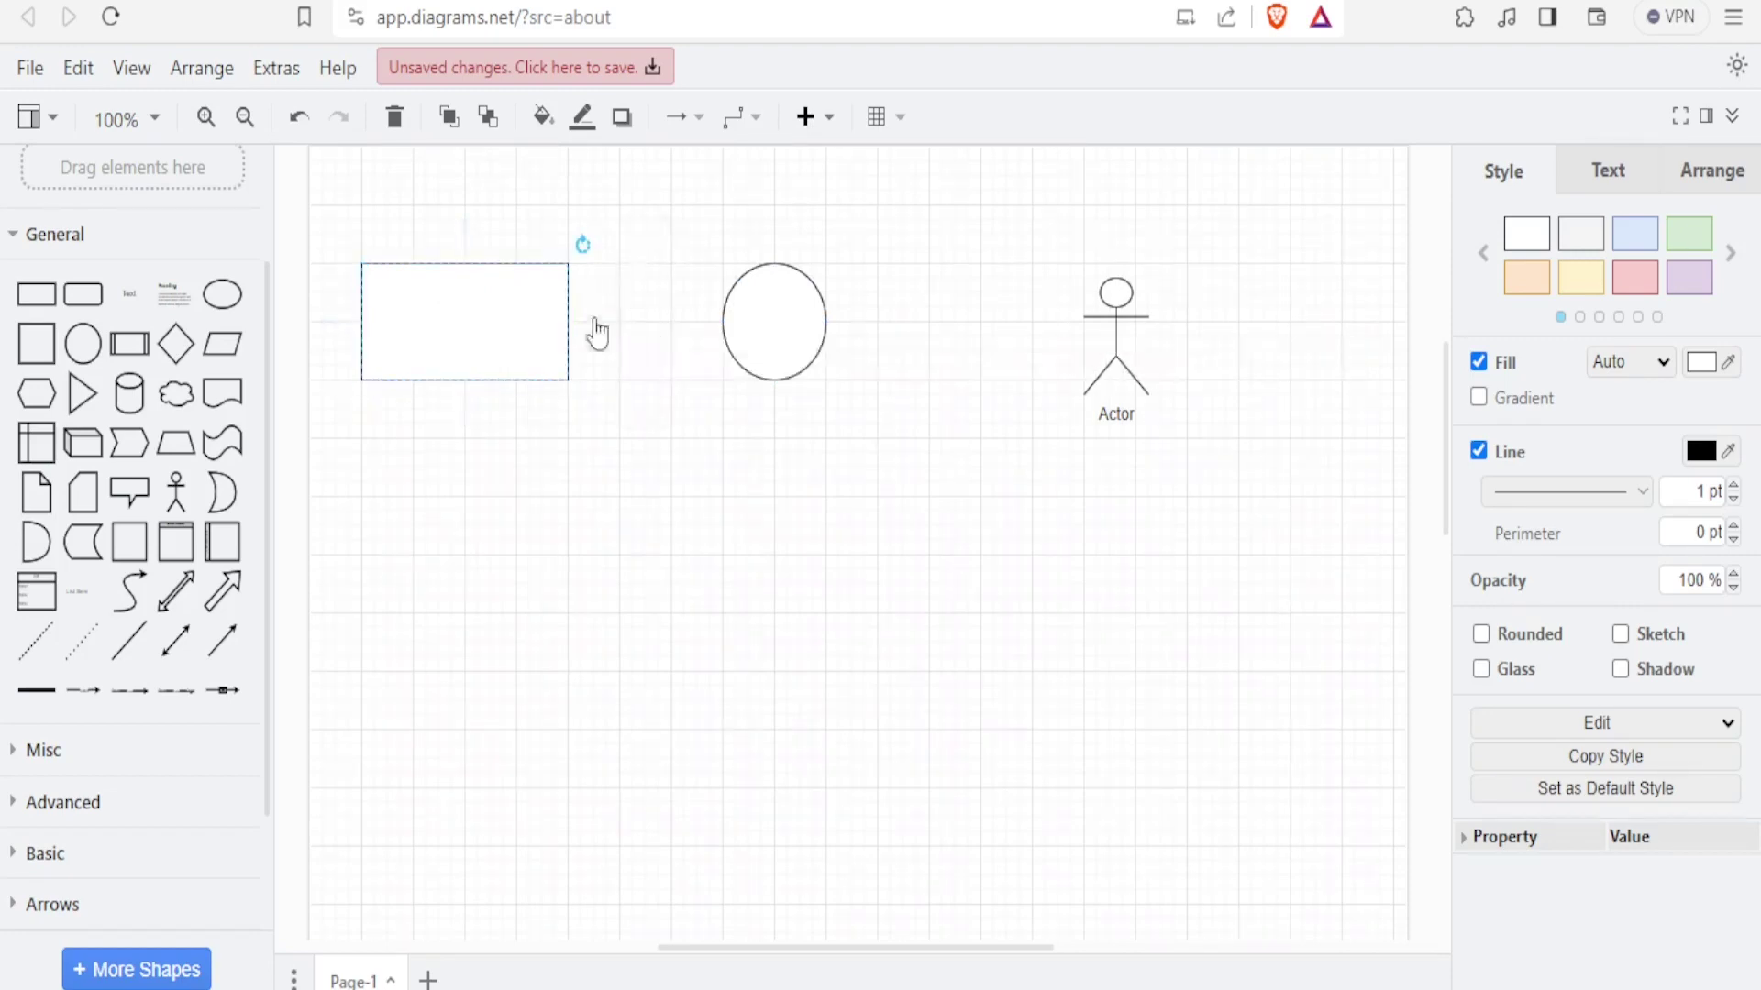
{"action": "left_click_drag", "start_coordinate": [597, 334], "coordinate": [770, 325]}
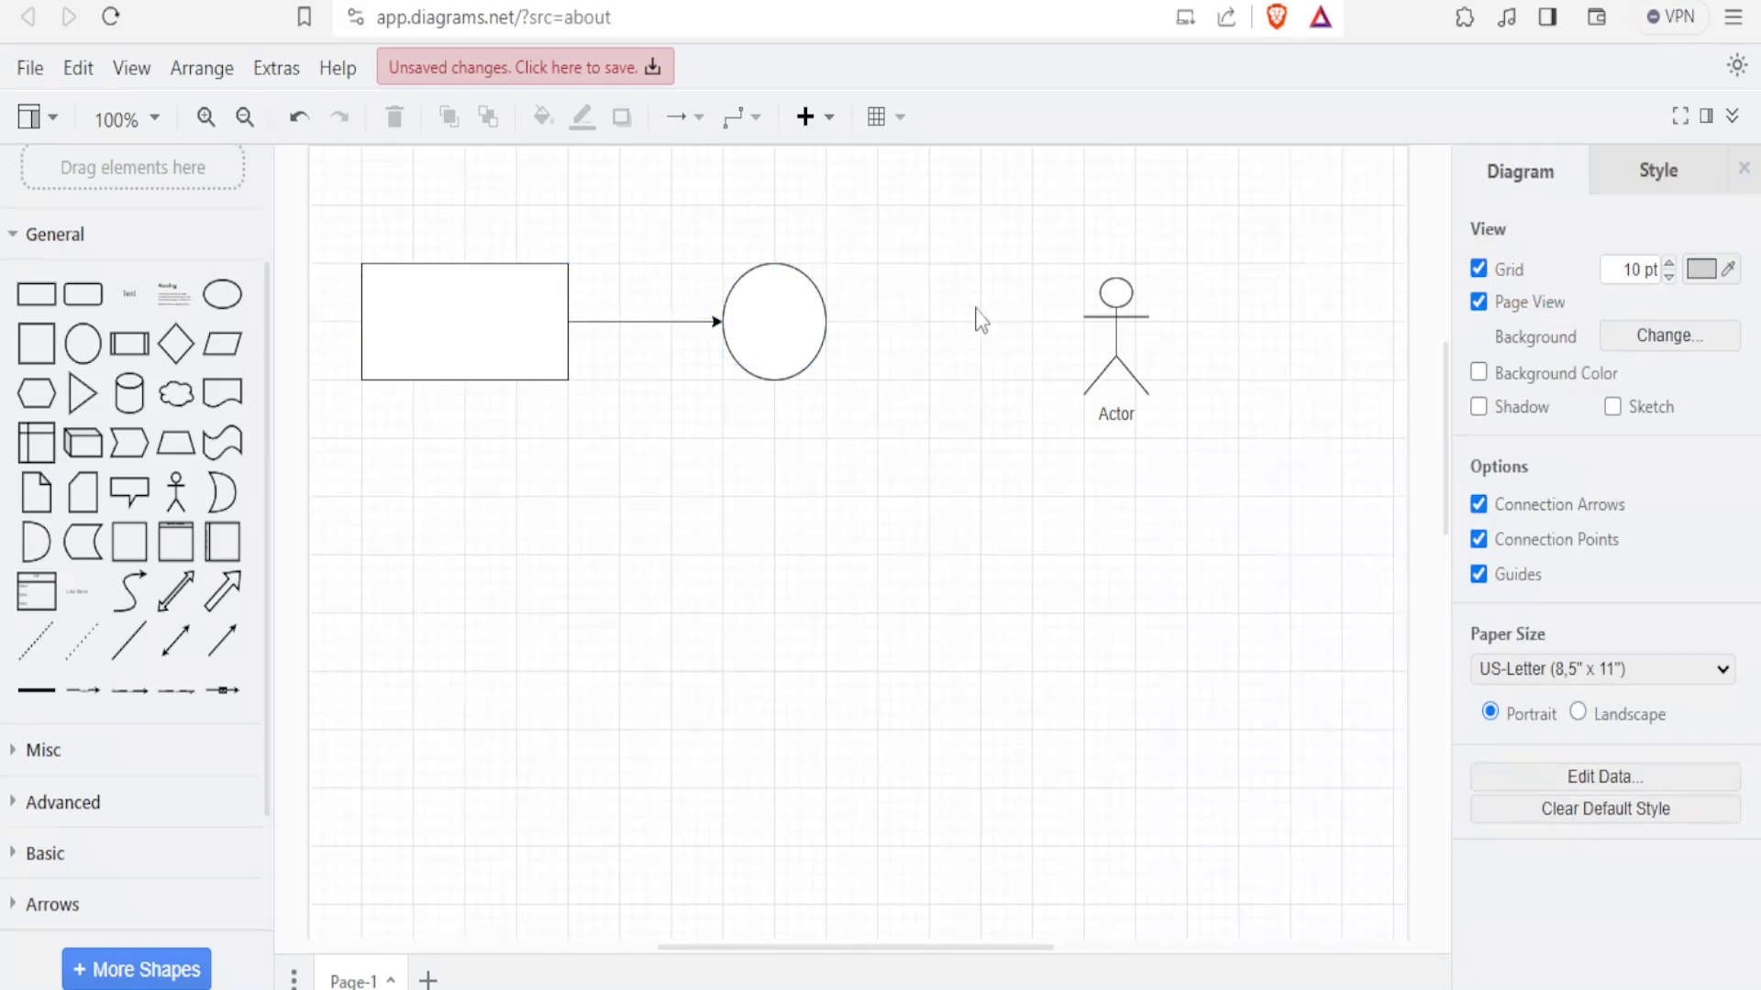
{"action": "left_click", "coordinate": [814, 325]}
{"action": "left_click", "coordinate": [853, 323]}
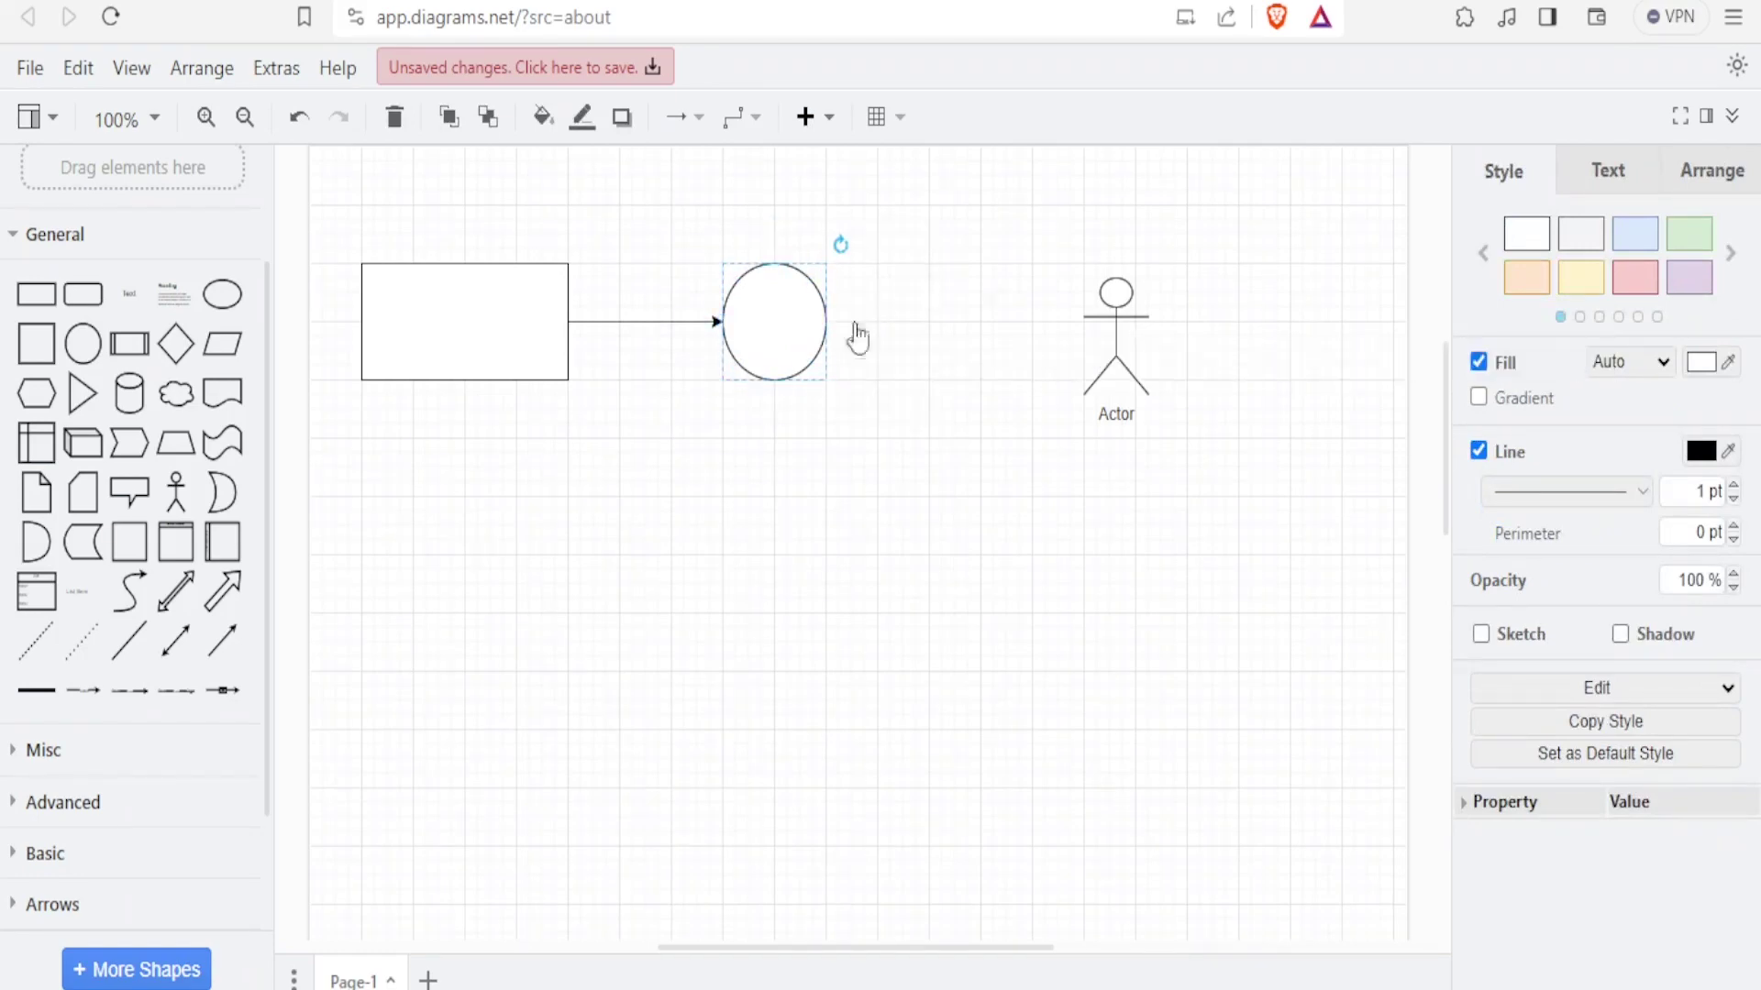
{"action": "mouse_move", "coordinate": [1110, 300]}
{"action": "left_mouse_down"}
{"action": "mouse_move", "coordinate": [966, 285]}
{"action": "mouse_move", "coordinate": [1111, 281]}
{"action": "left_mouse_up"}
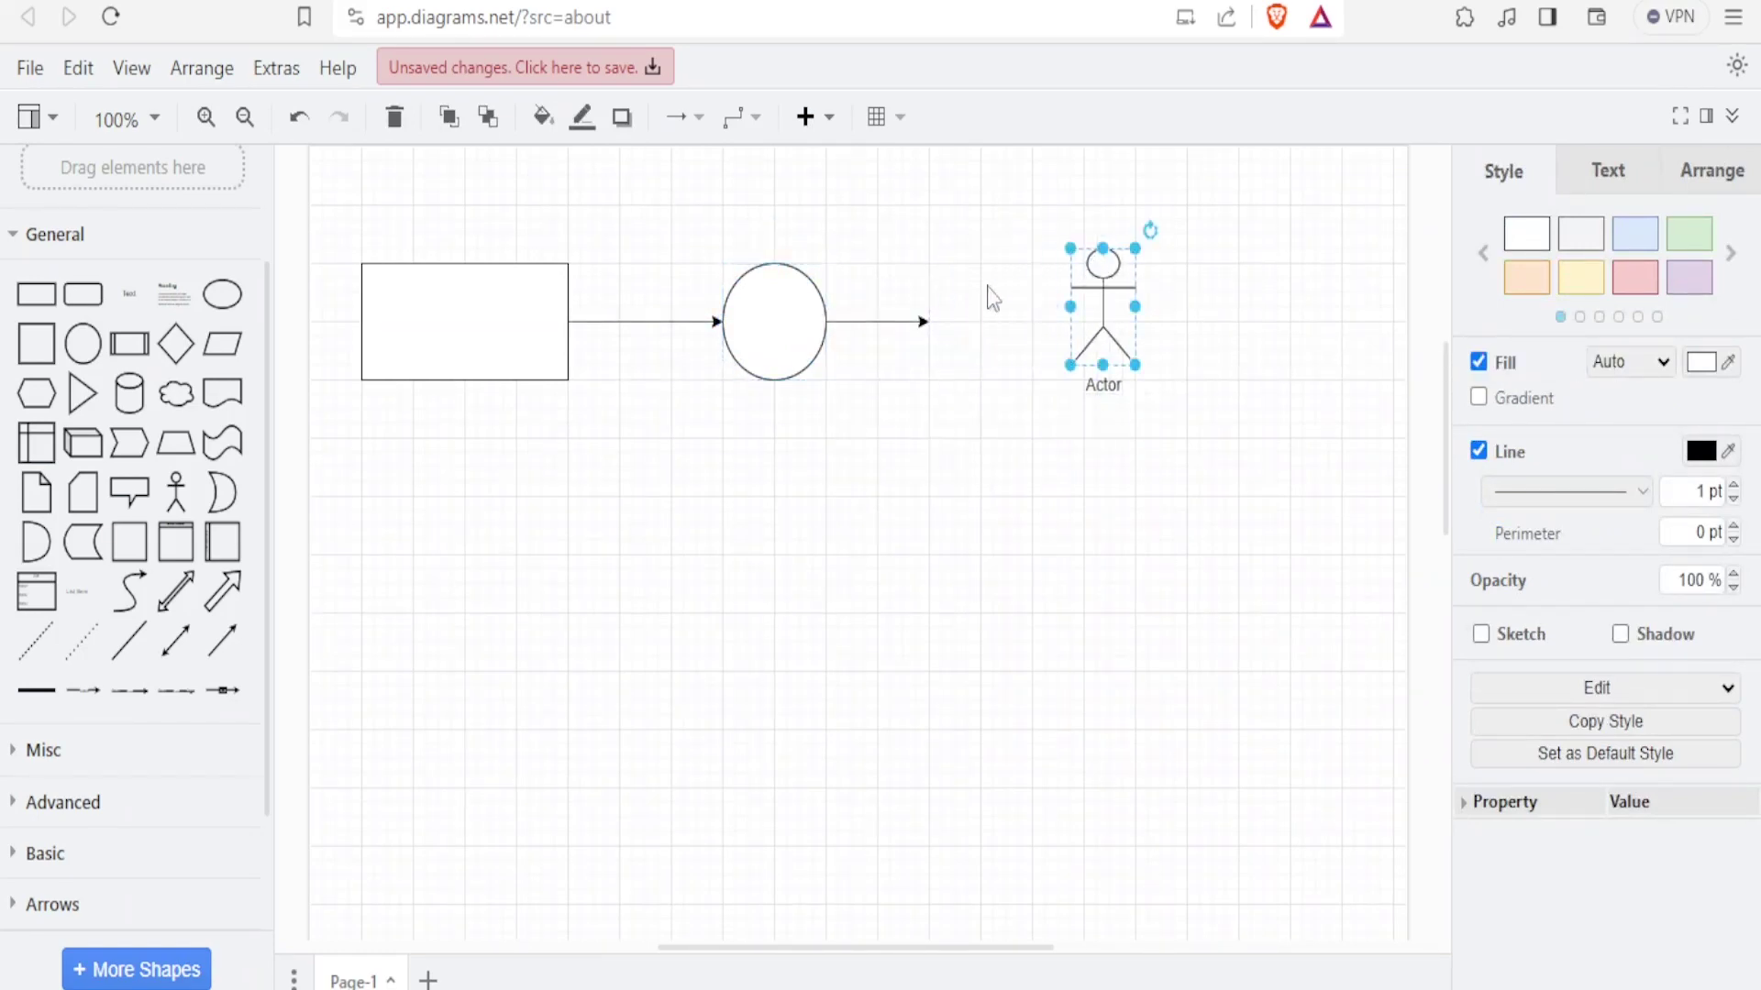
{"action": "left_click", "coordinate": [928, 322]}
{"action": "left_click_drag", "start_coordinate": [928, 322], "coordinate": [1099, 307]}
{"action": "left_click", "coordinate": [1290, 433]}
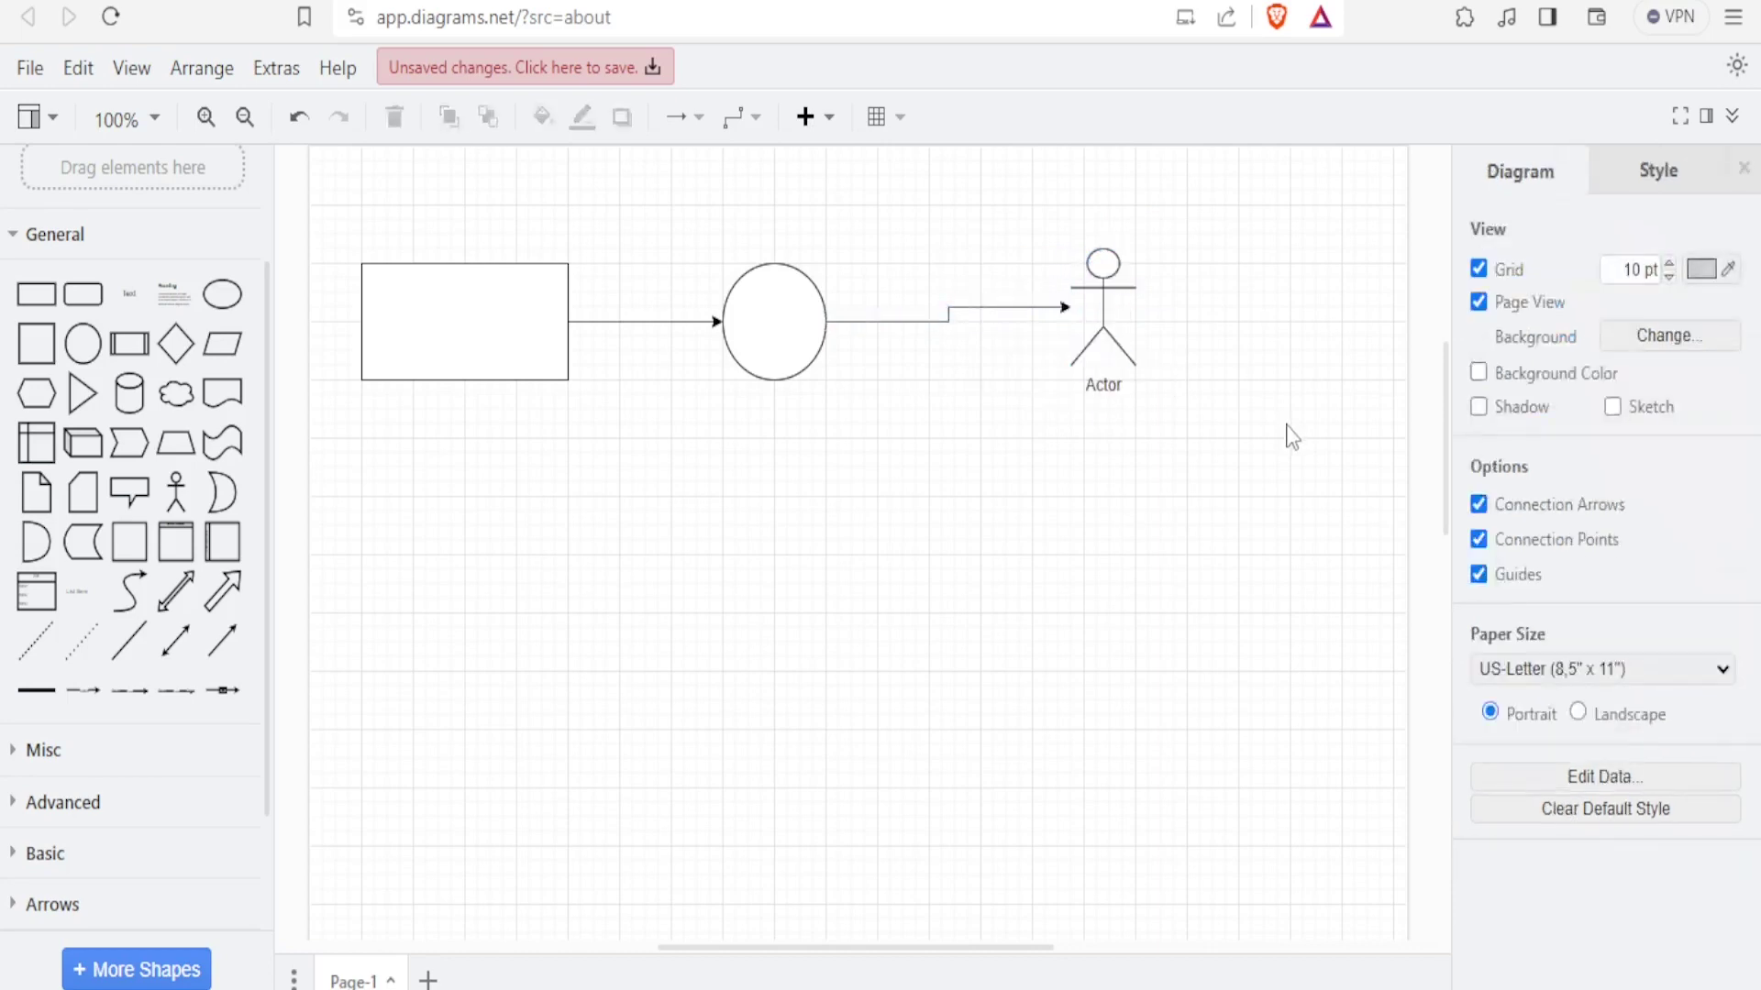
Apply the light orange colour style to the circle and the light green one to the rectangle.
{"action": "left_click", "coordinate": [775, 351]}
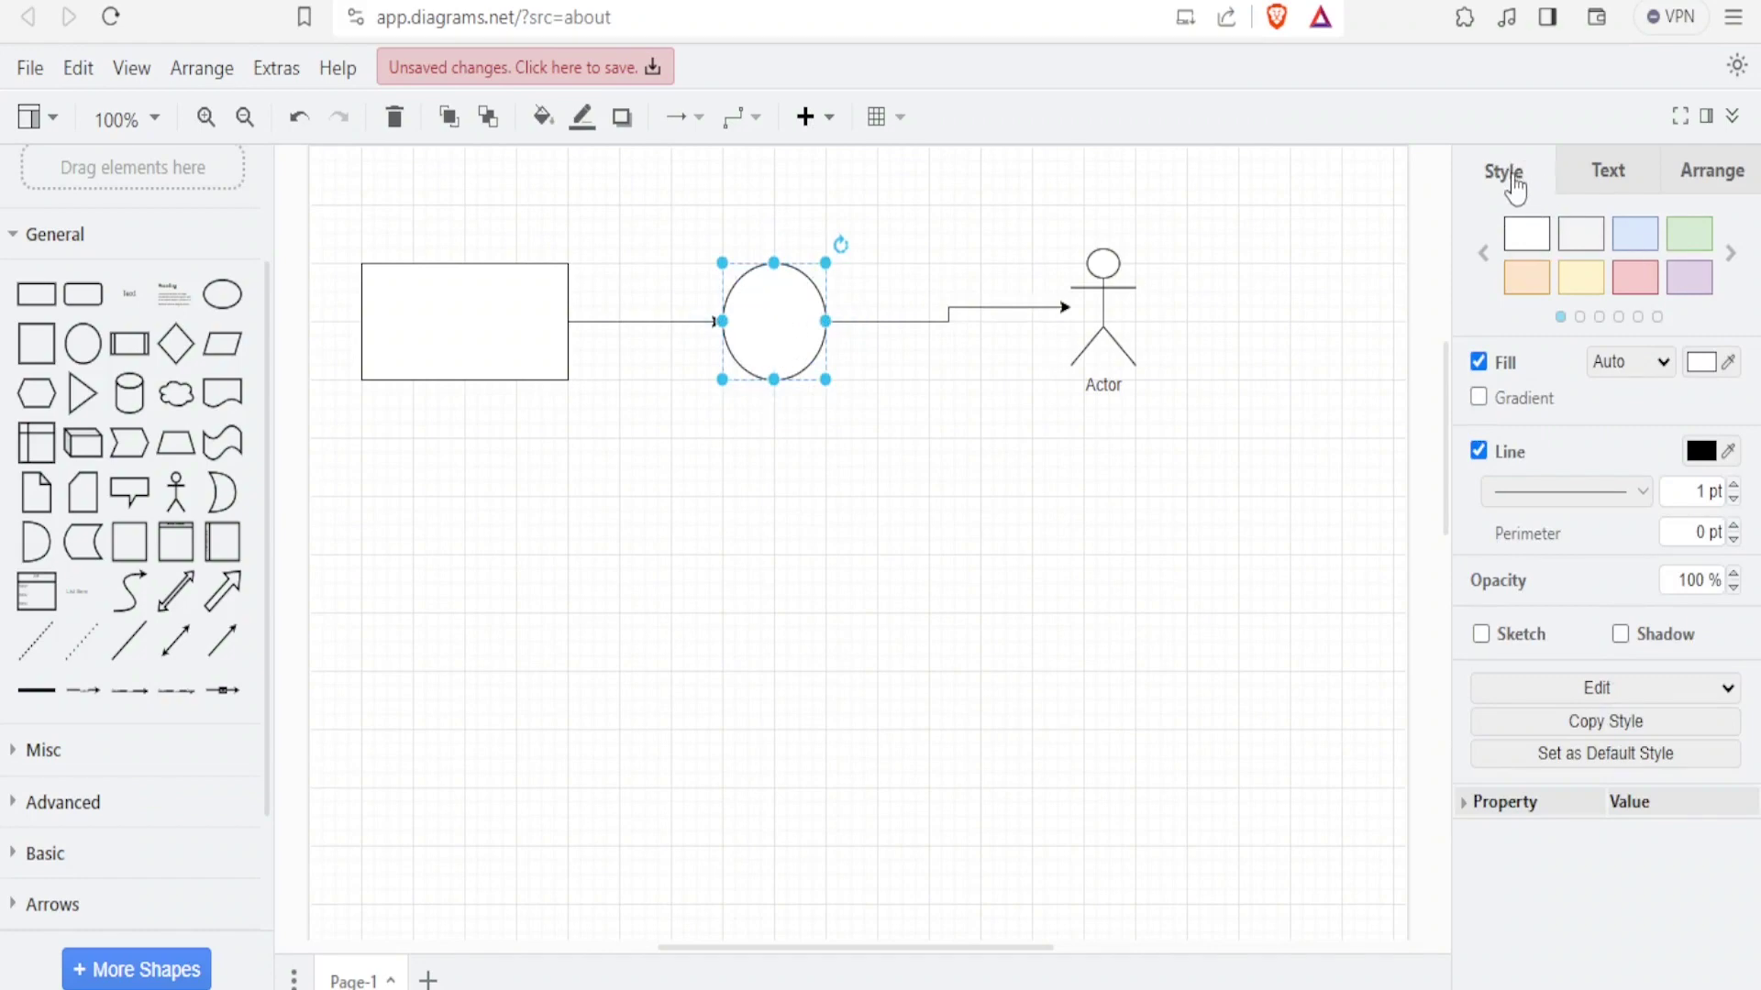
{"action": "left_click", "coordinate": [1526, 278]}
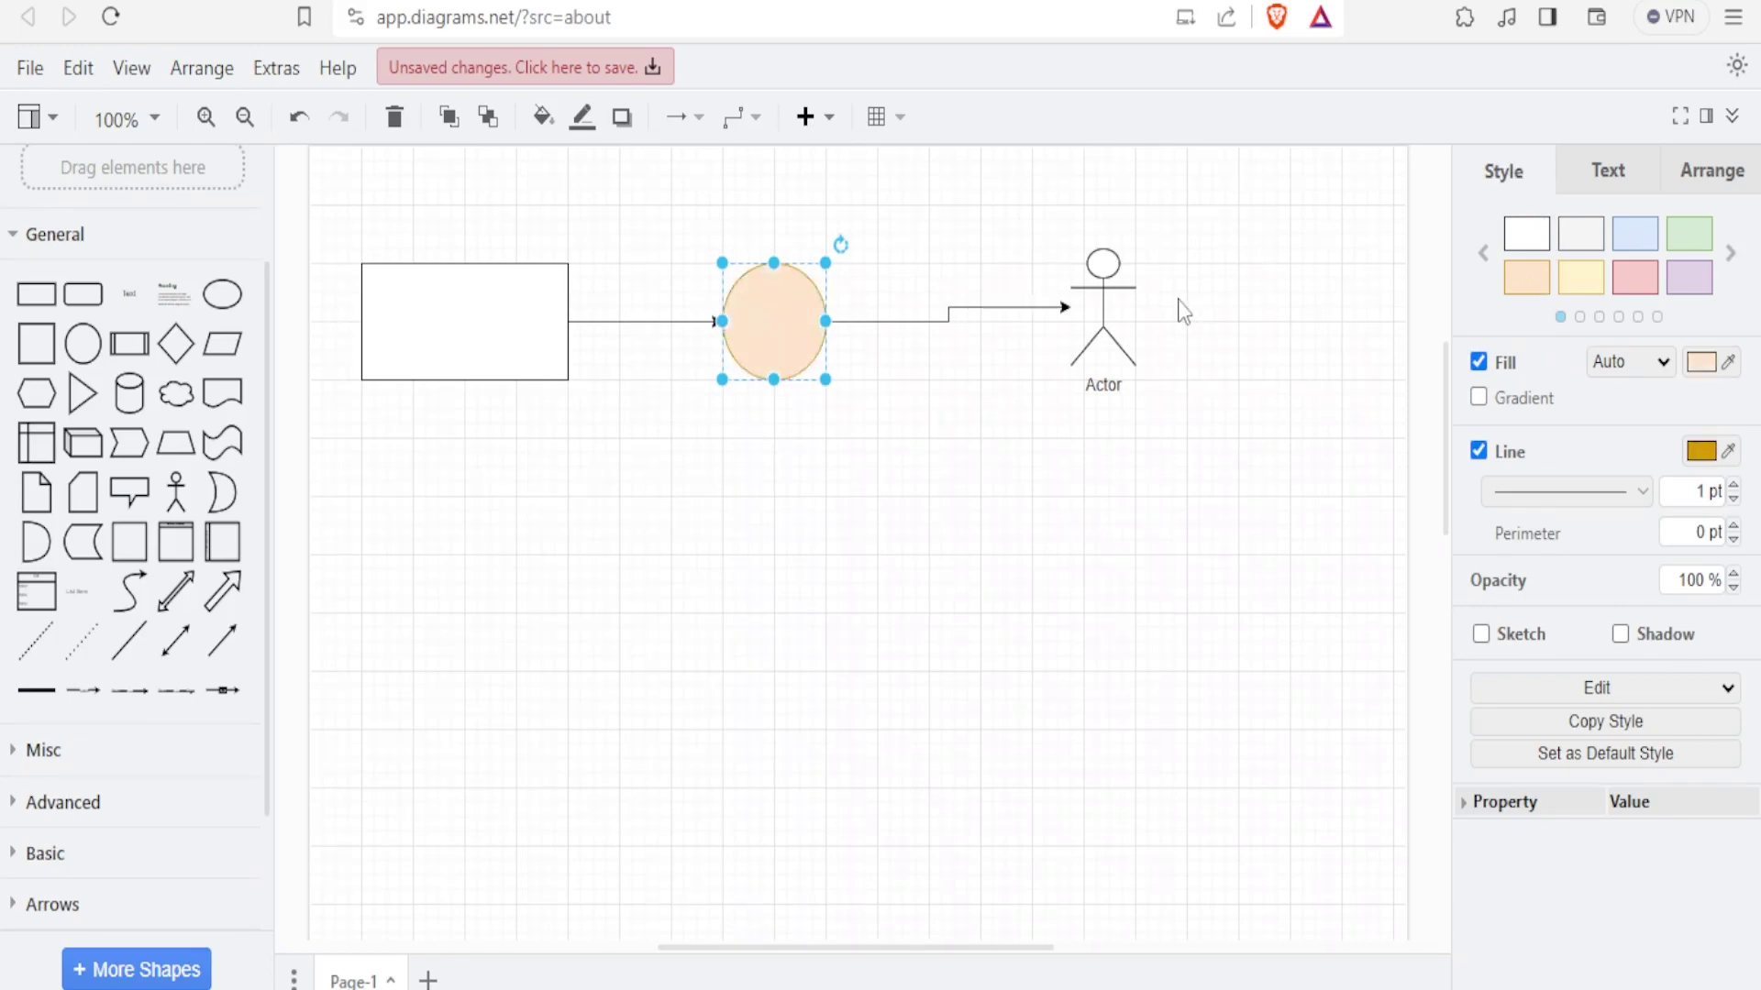
{"action": "left_click", "coordinate": [544, 365]}
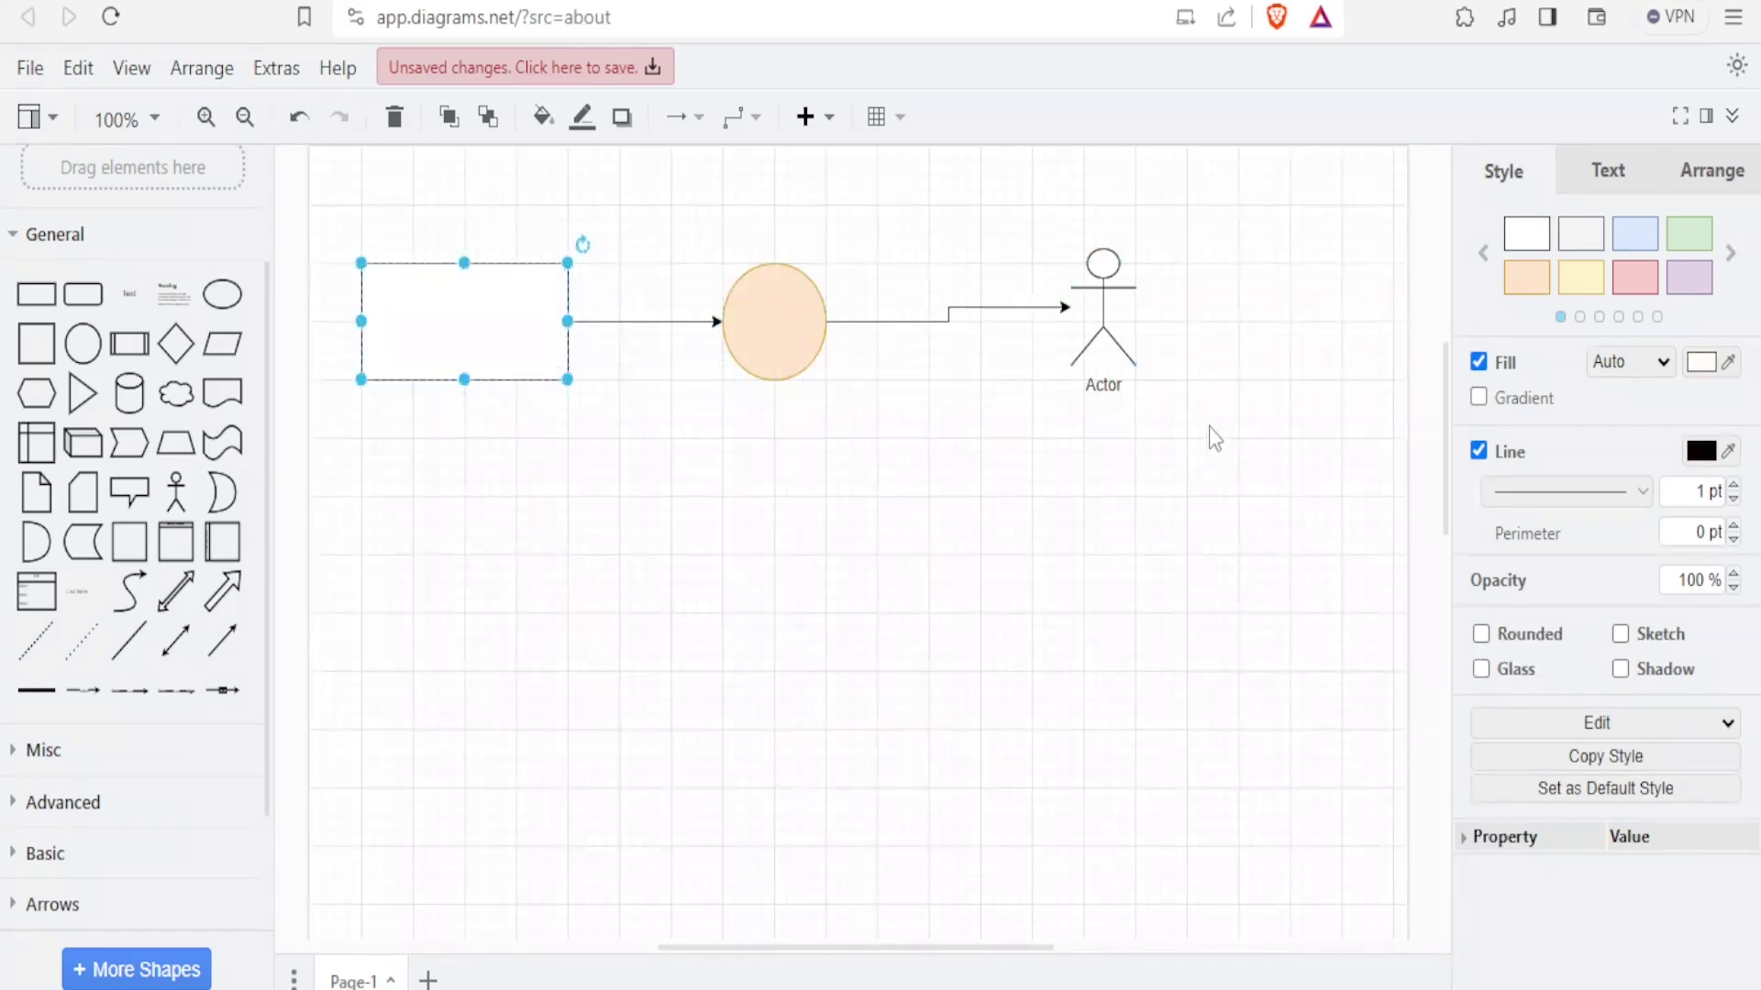
{"action": "left_click", "coordinate": [1696, 238]}
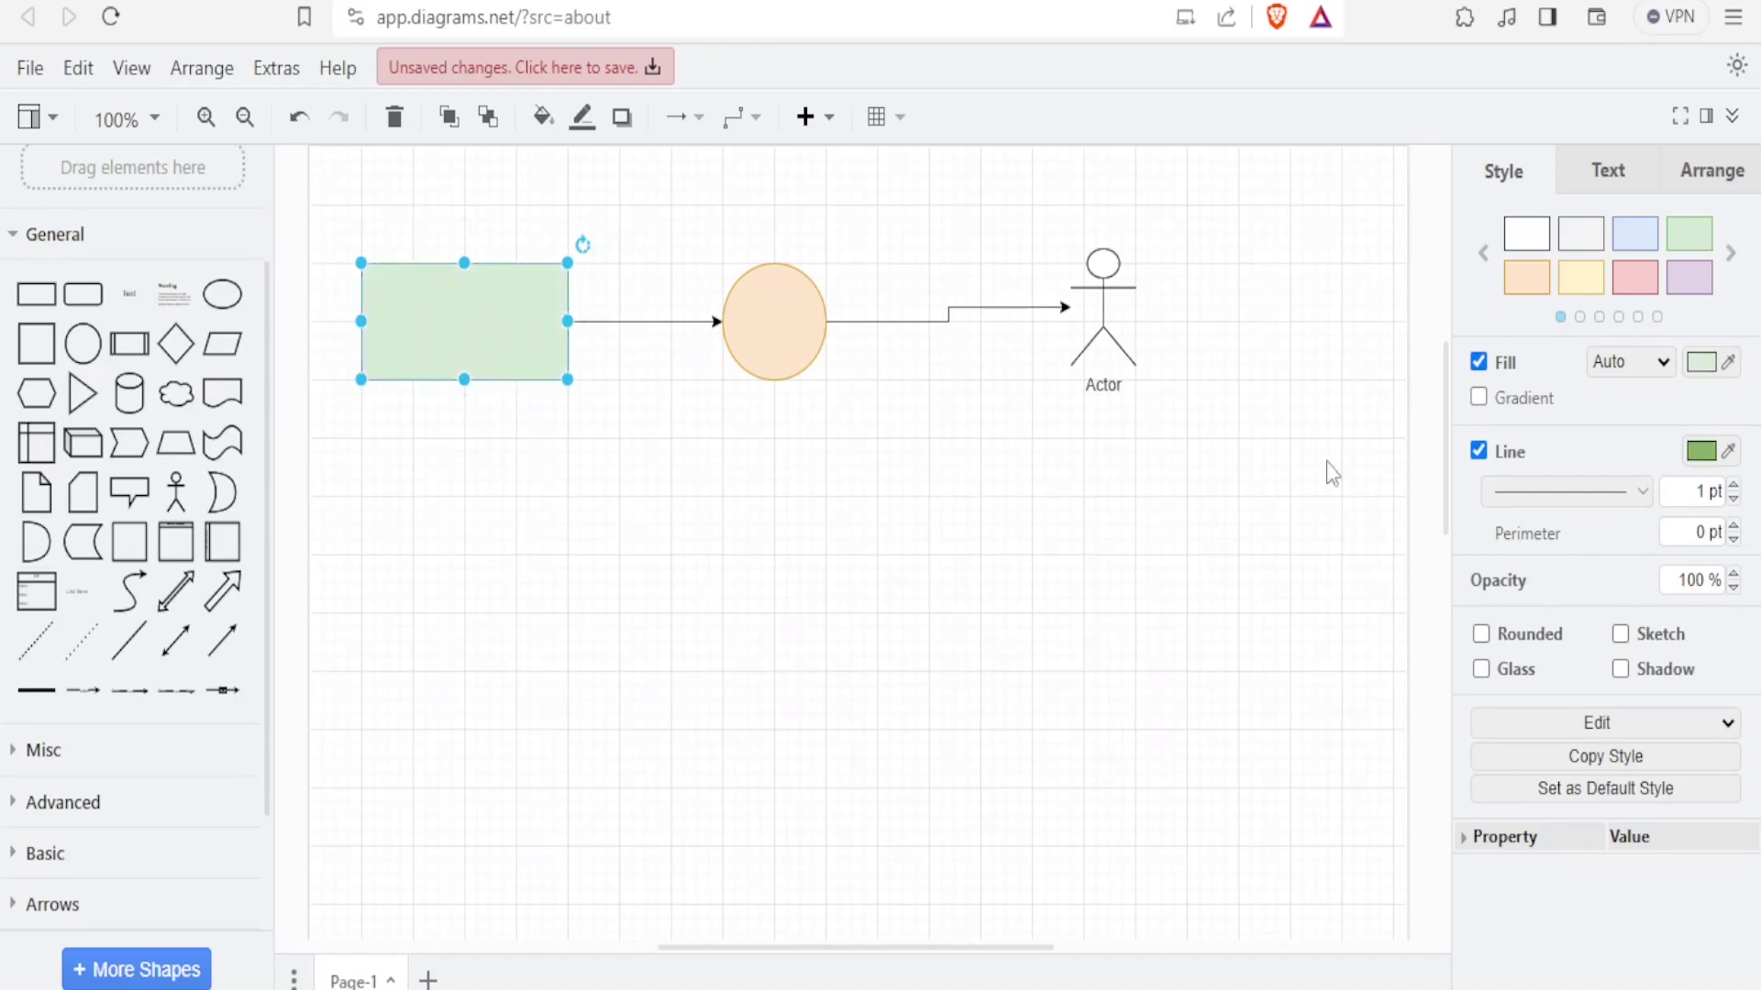
Add a gradient to the rectangle's fill and set the gradient colour to red FF351F.
{"action": "left_click", "coordinate": [1479, 398]}
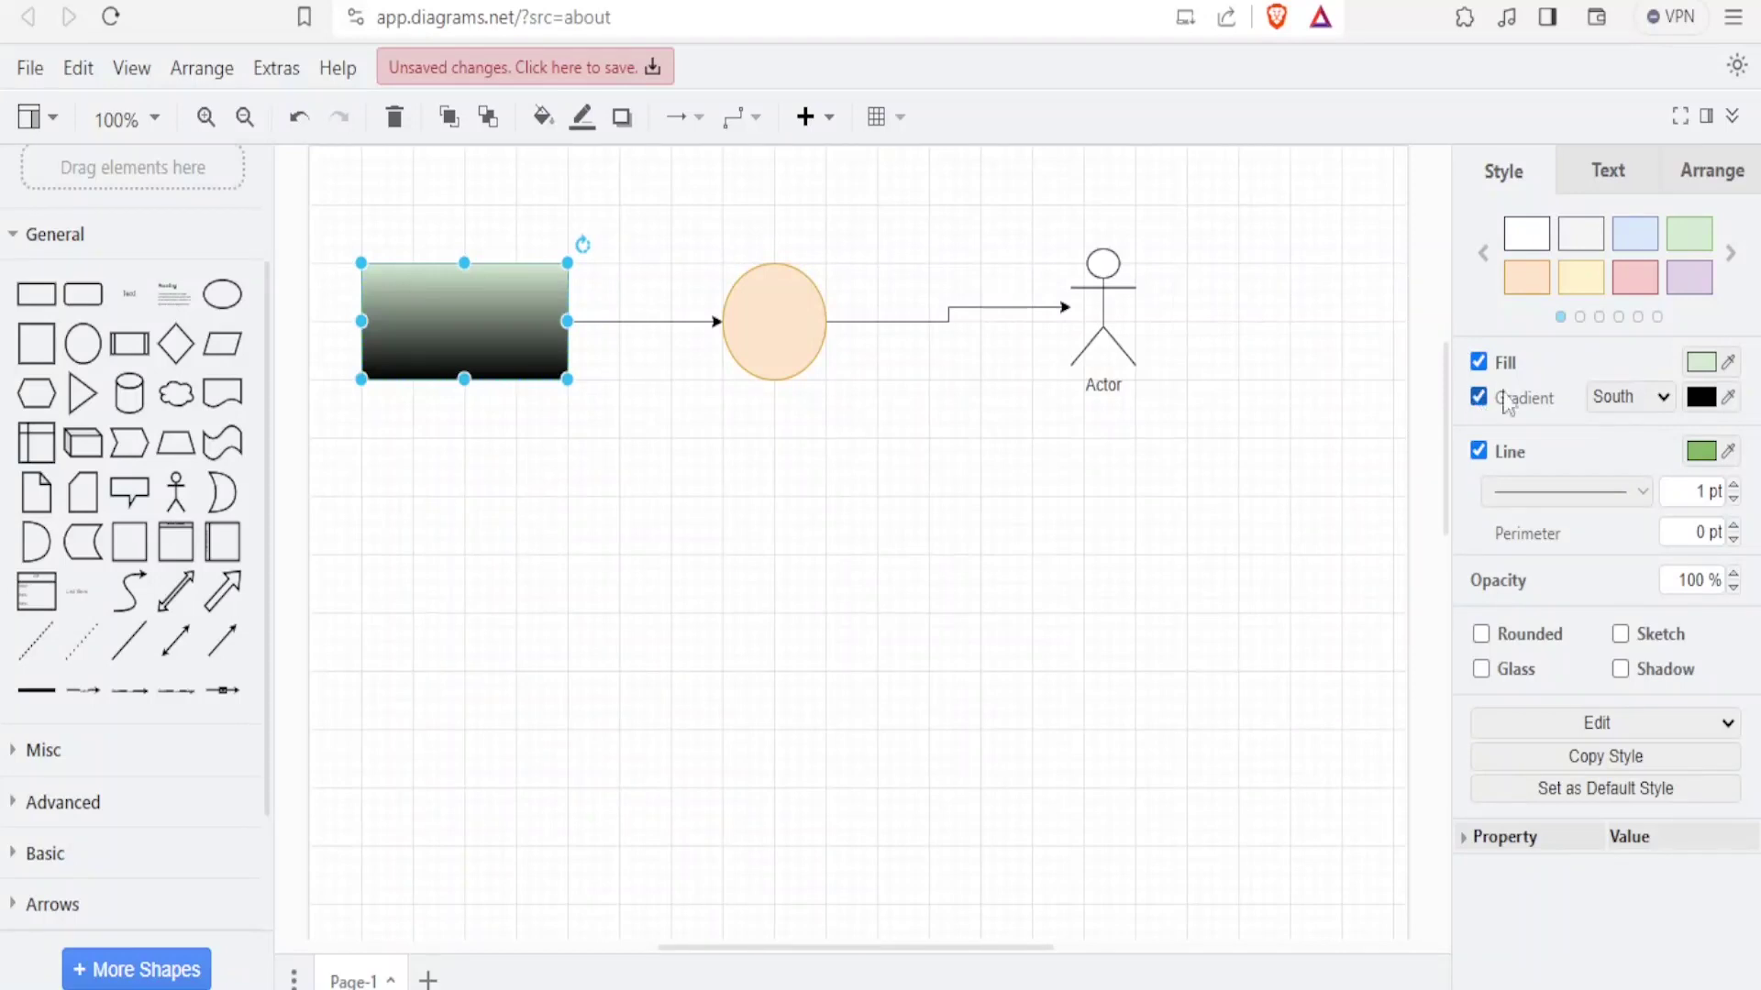
{"action": "left_click", "coordinate": [1703, 404]}
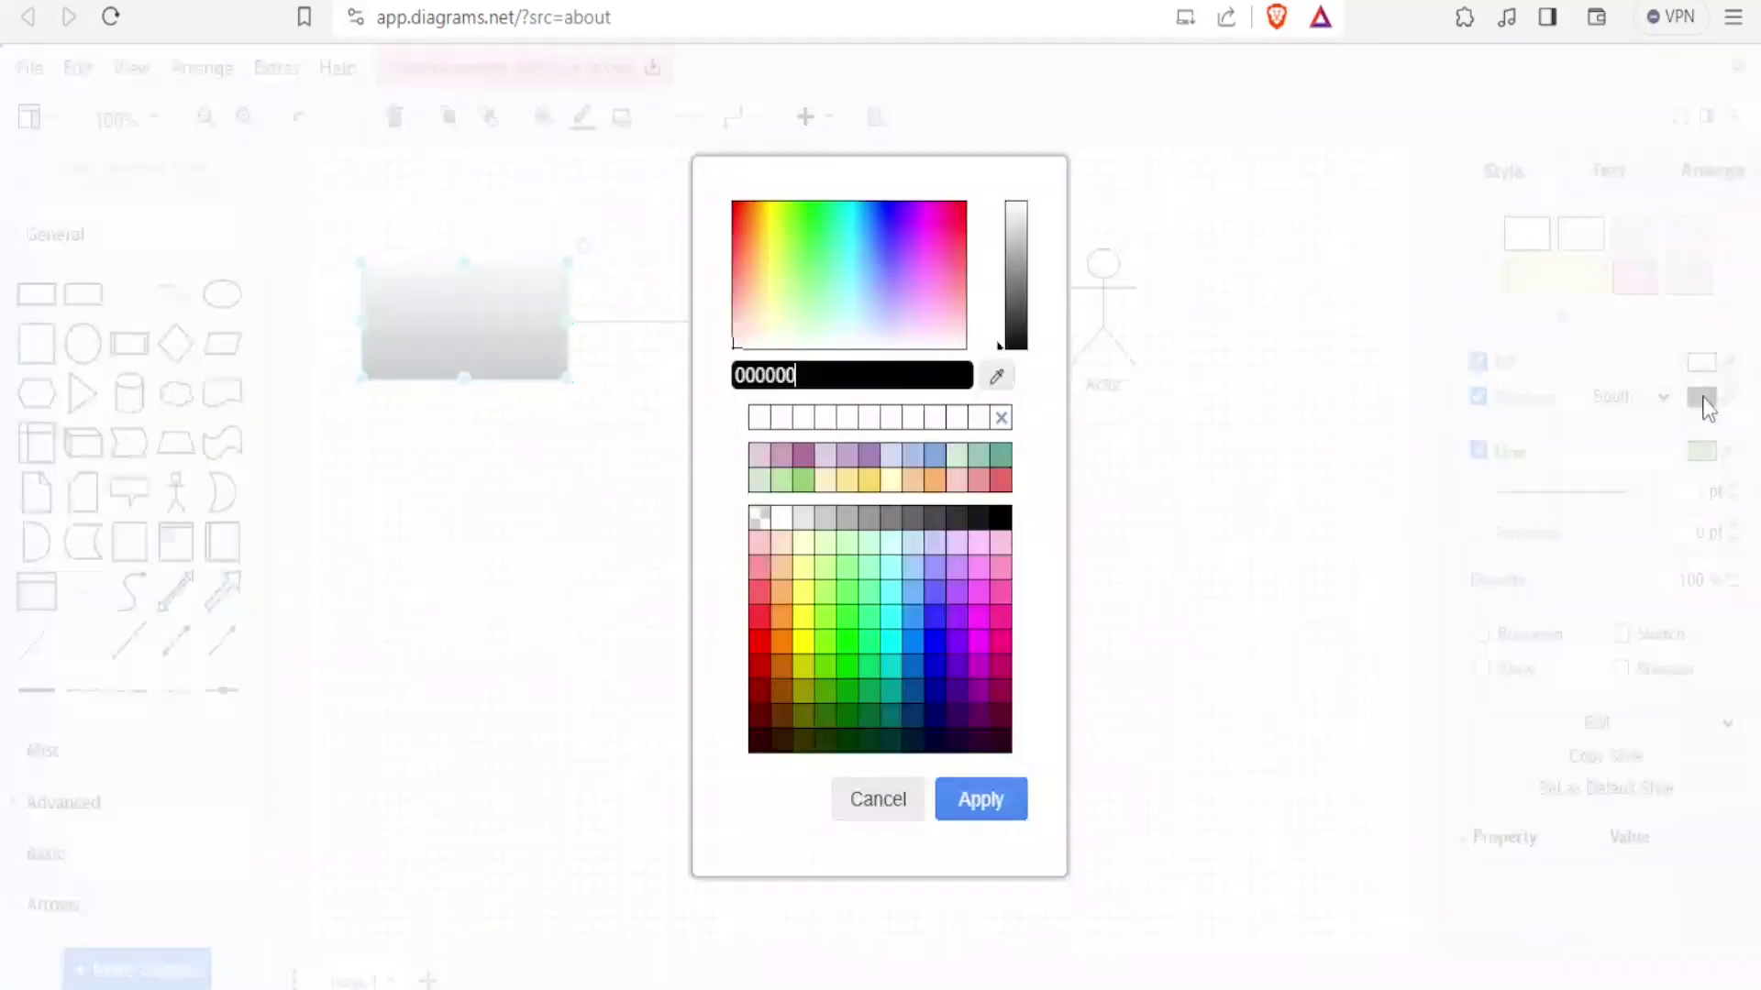
{"action": "left_click", "coordinate": [739, 220]}
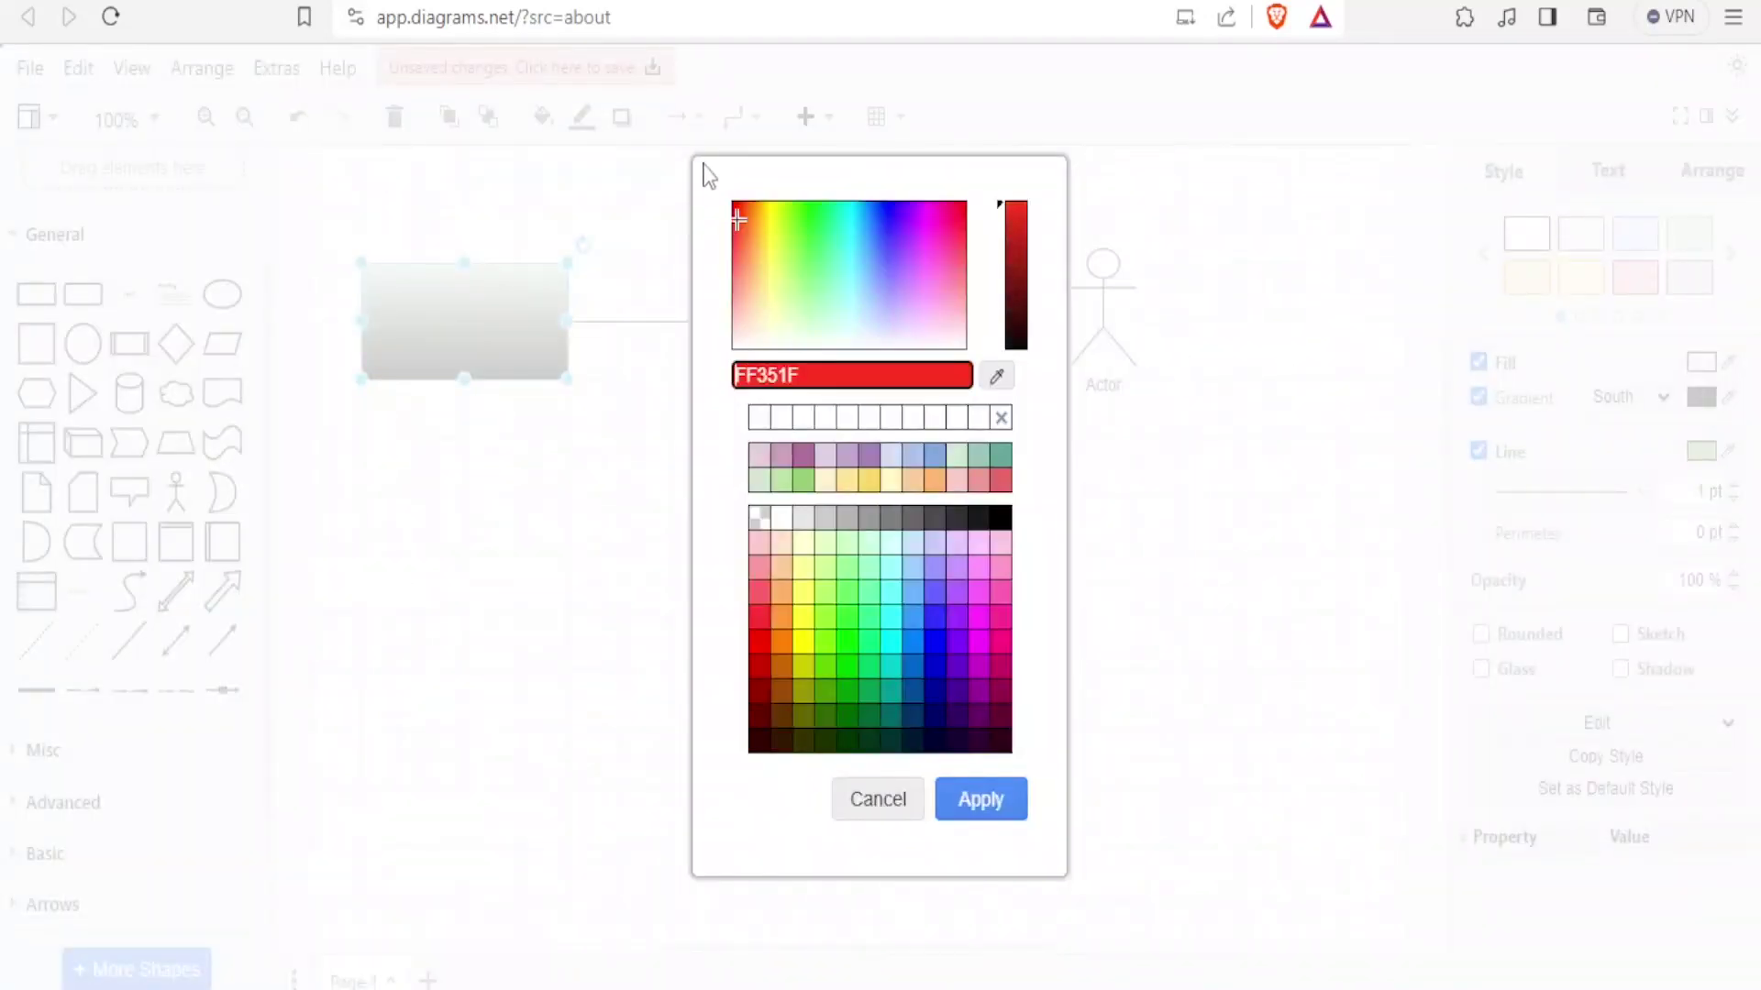
{"action": "left_click", "coordinate": [983, 796]}
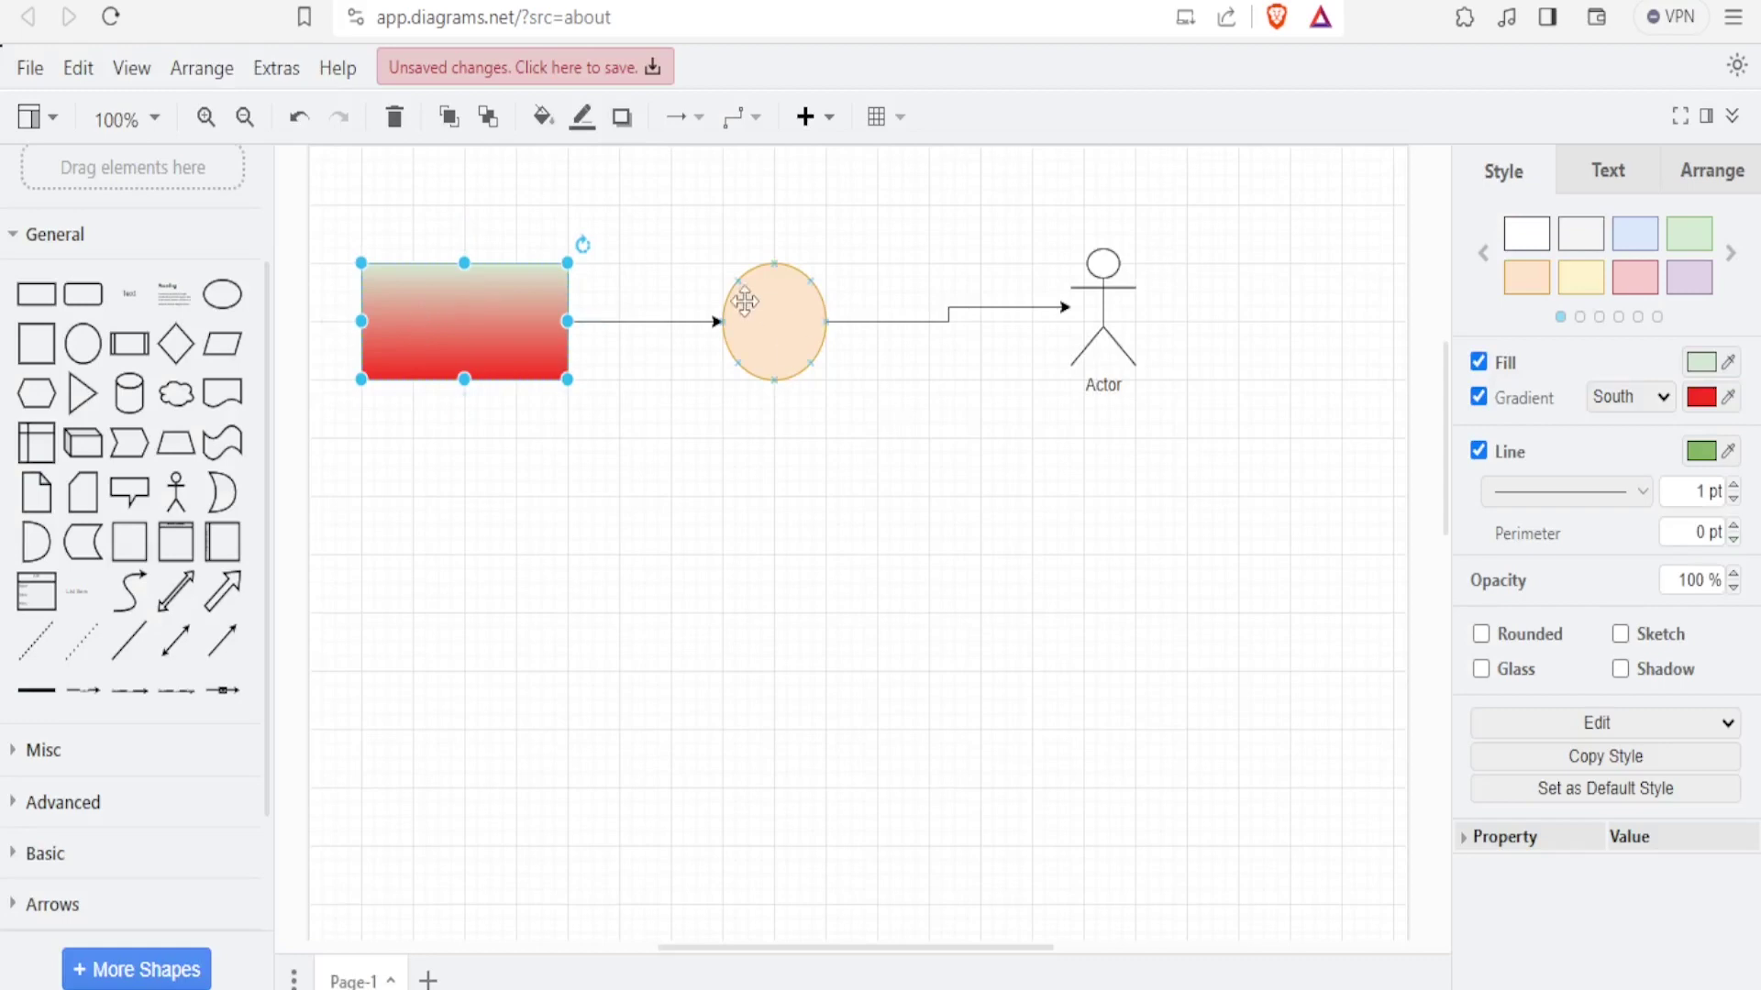
Give the rectangle a dashed outline and set its line width to 5 pt.
{"action": "left_click", "coordinate": [1643, 492]}
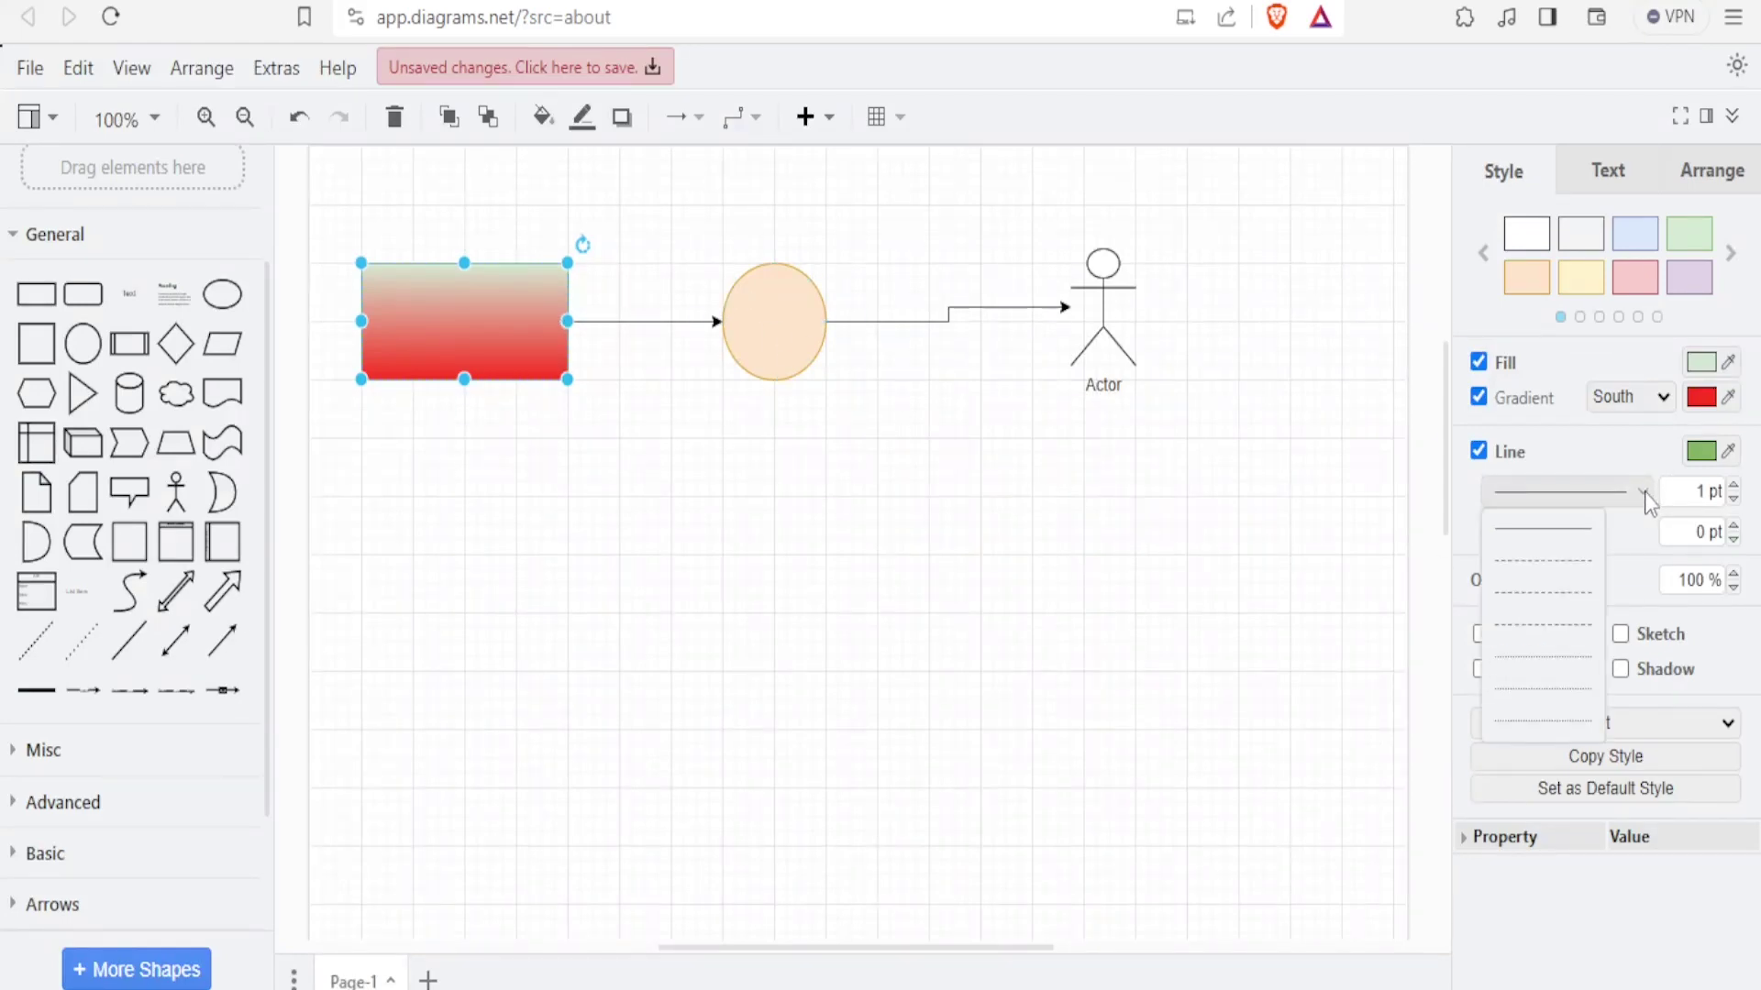
{"action": "left_click", "coordinate": [1564, 593]}
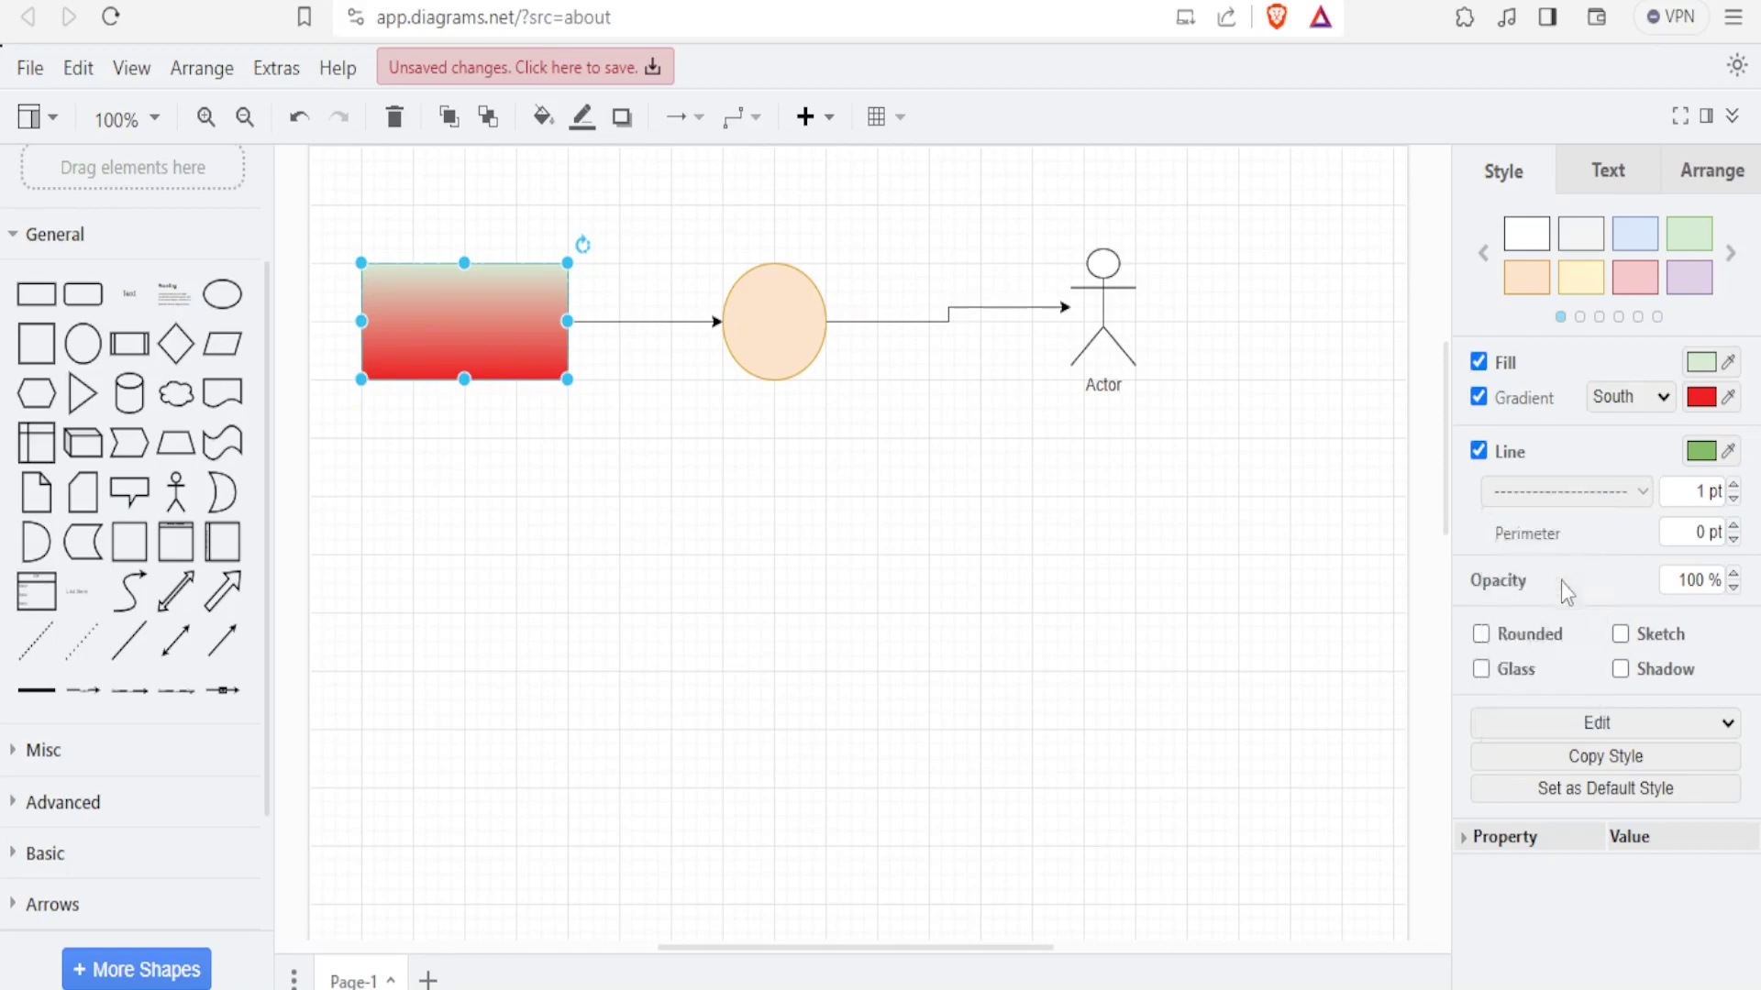
{"action": "left_click", "coordinate": [1704, 492]}
{"action": "type", "text": "5"}
{"action": "left_click", "coordinate": [1298, 656]}
{"action": "left_click", "coordinate": [378, 333]}
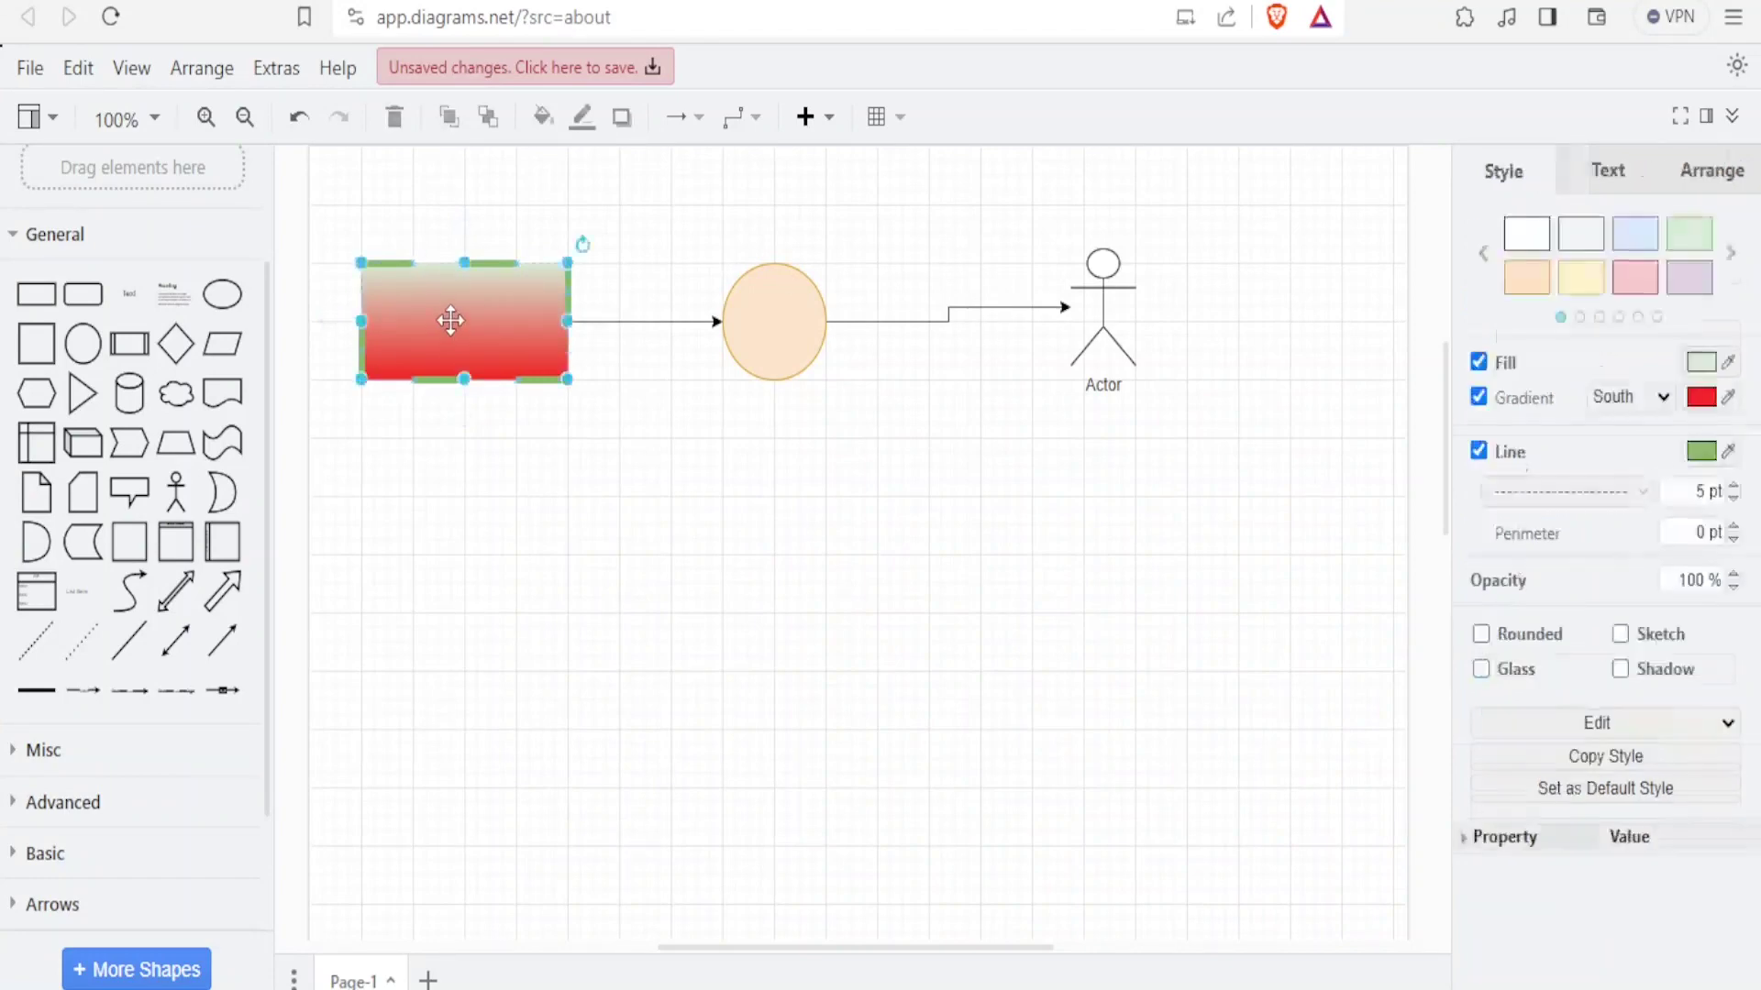
Change the rectangle's outline colour to bright green.
{"action": "left_click", "coordinate": [1699, 454]}
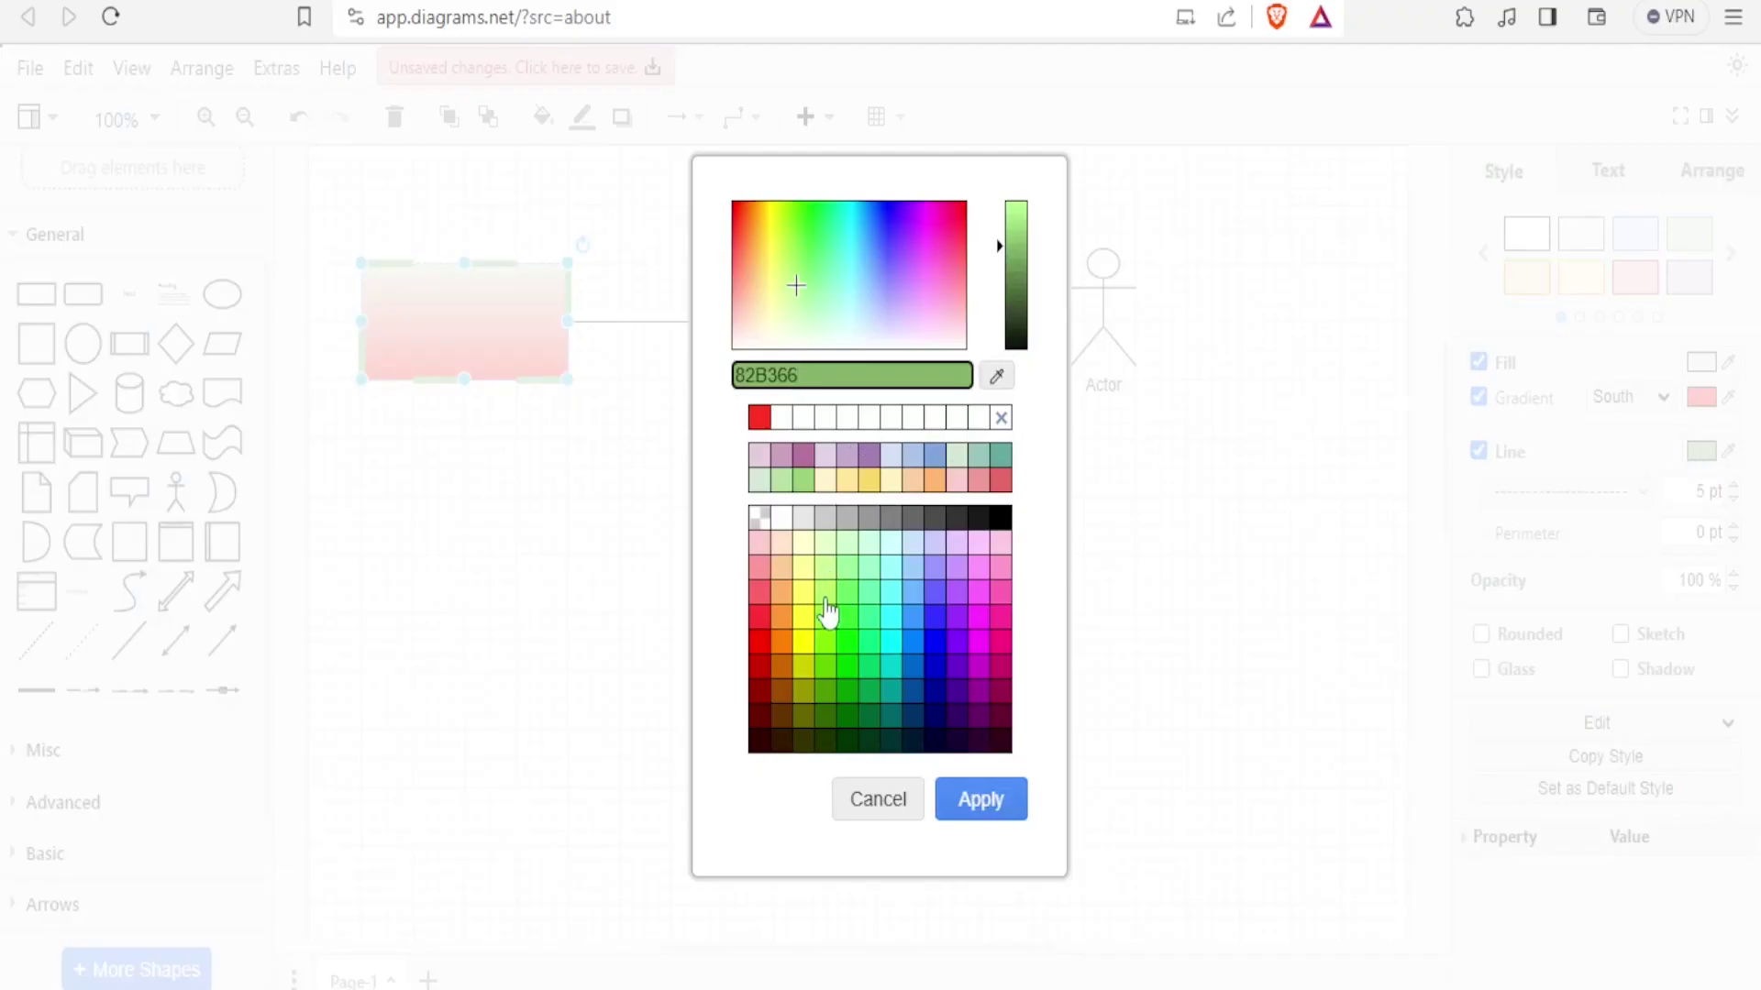
{"action": "left_click", "coordinate": [847, 647]}
{"action": "left_click", "coordinate": [980, 802]}
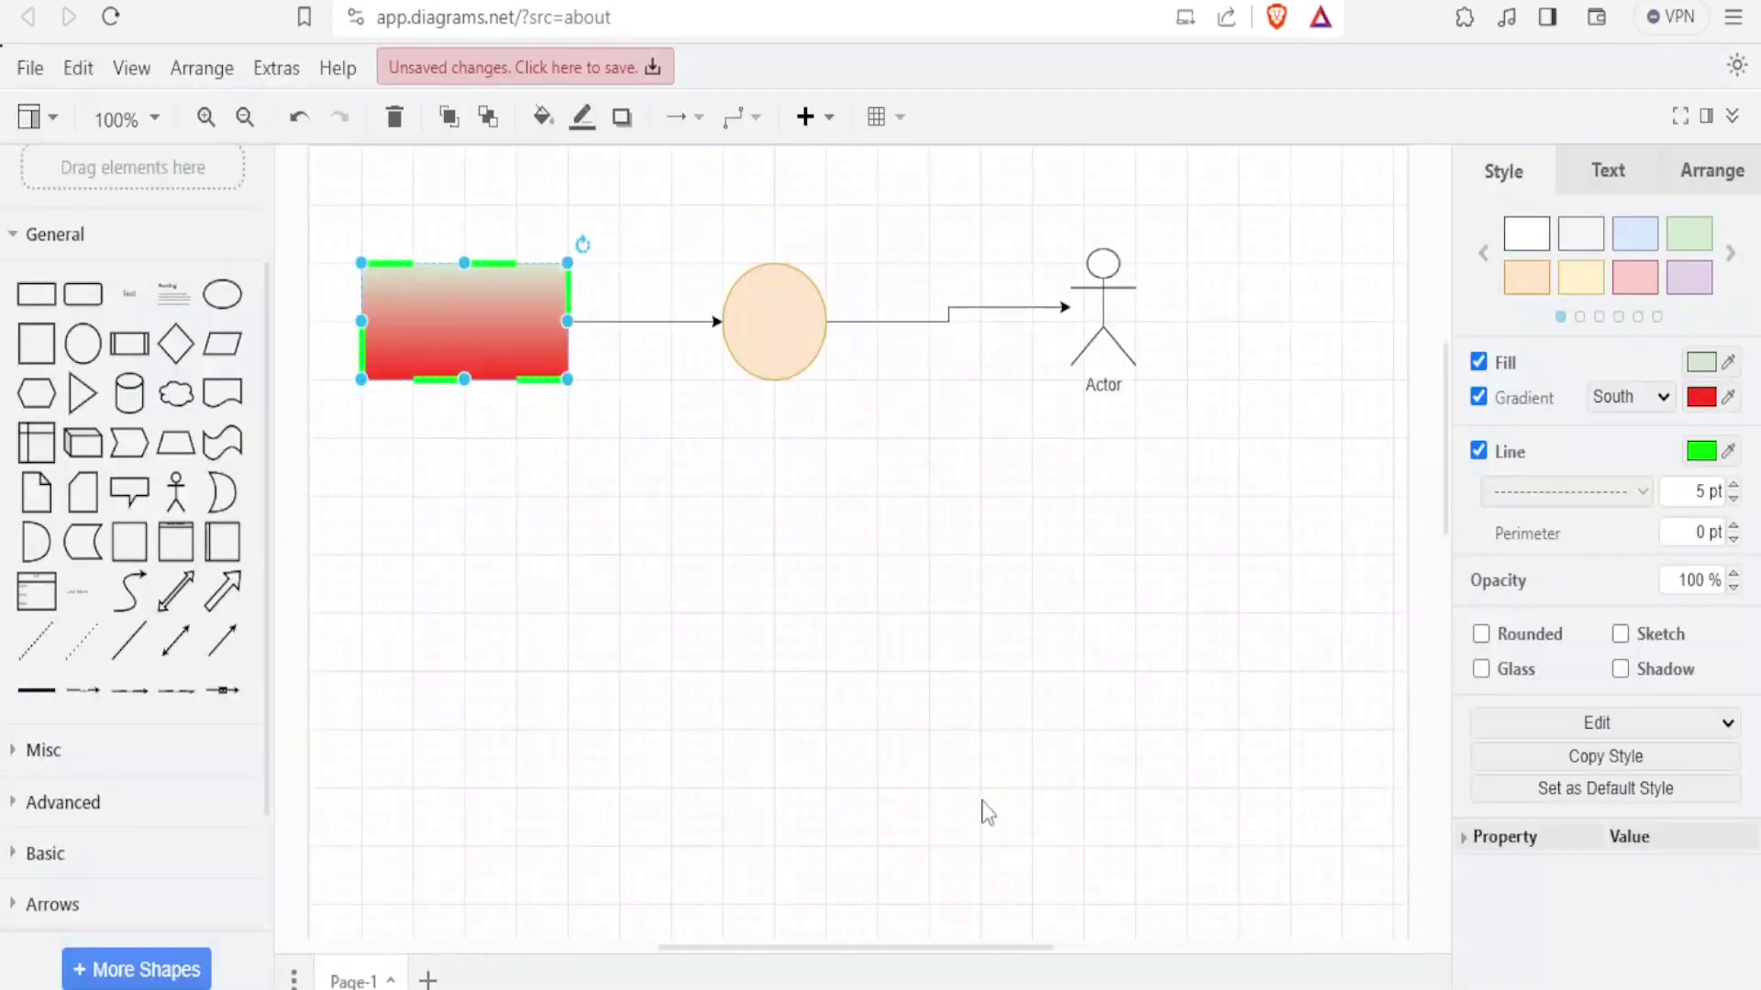
{"action": "left_click", "coordinate": [700, 606]}
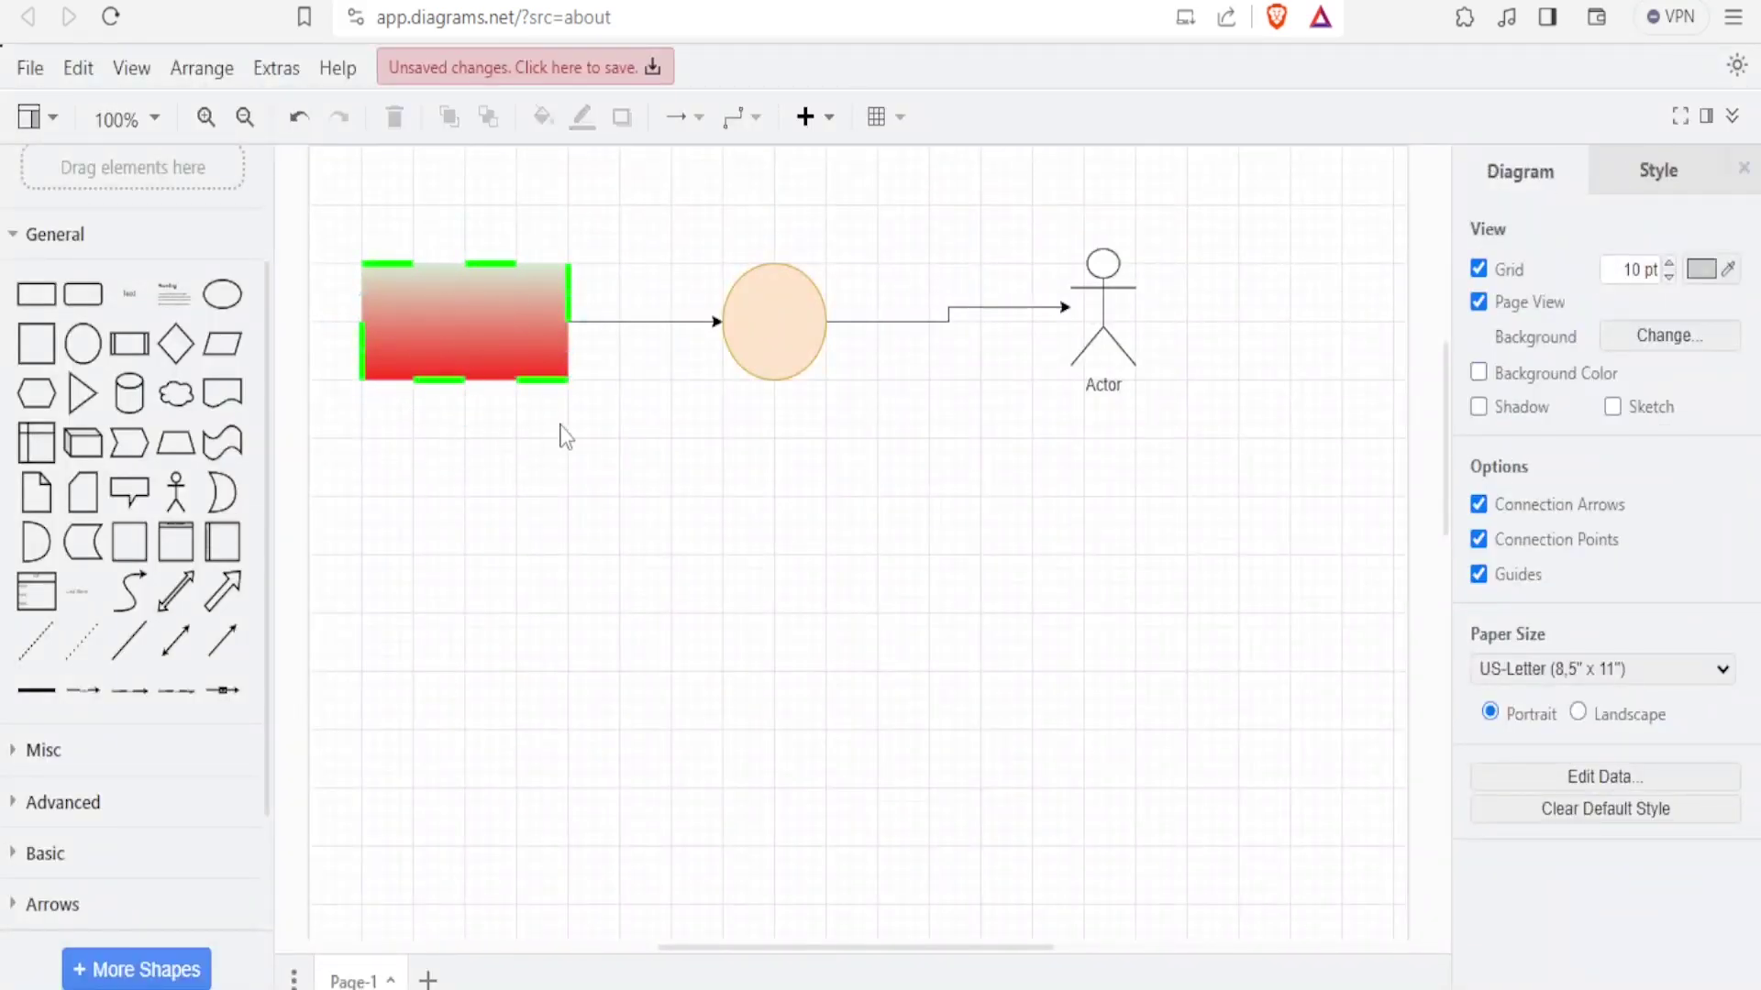
Try several preset styles on the whole diagram, ending with the brown shapes and light brown connectors.
{"action": "left_click", "coordinate": [1646, 179]}
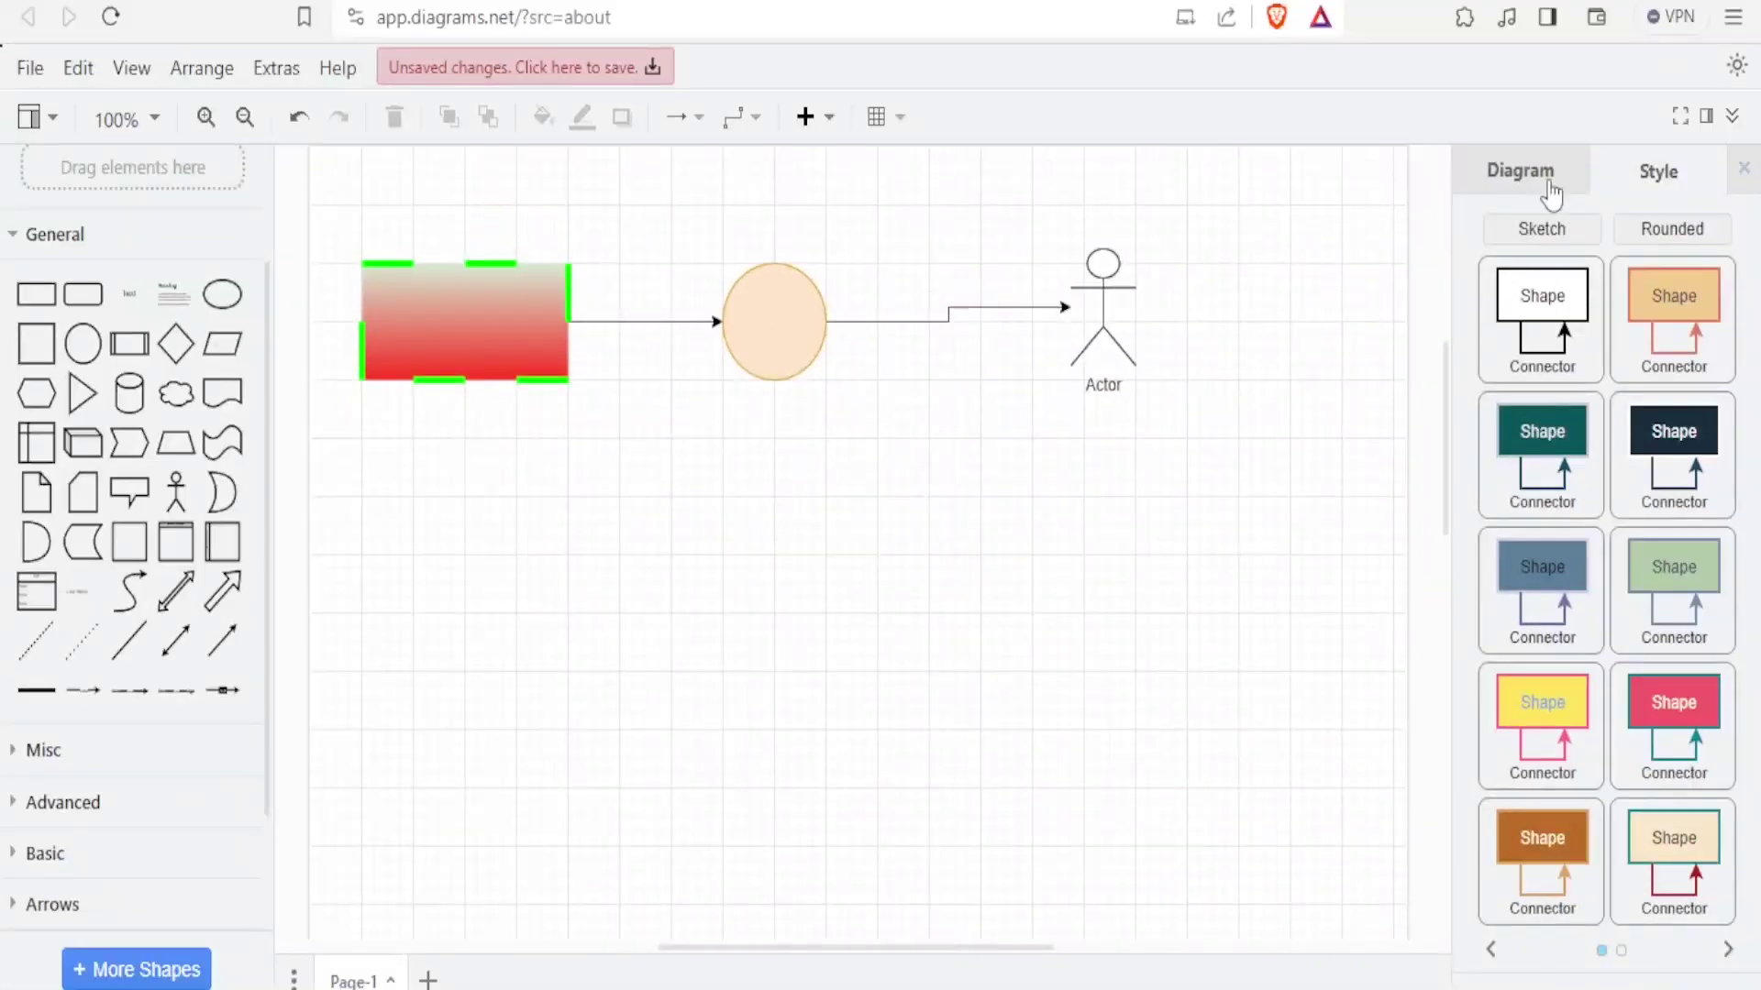
{"action": "left_click", "coordinate": [1544, 183]}
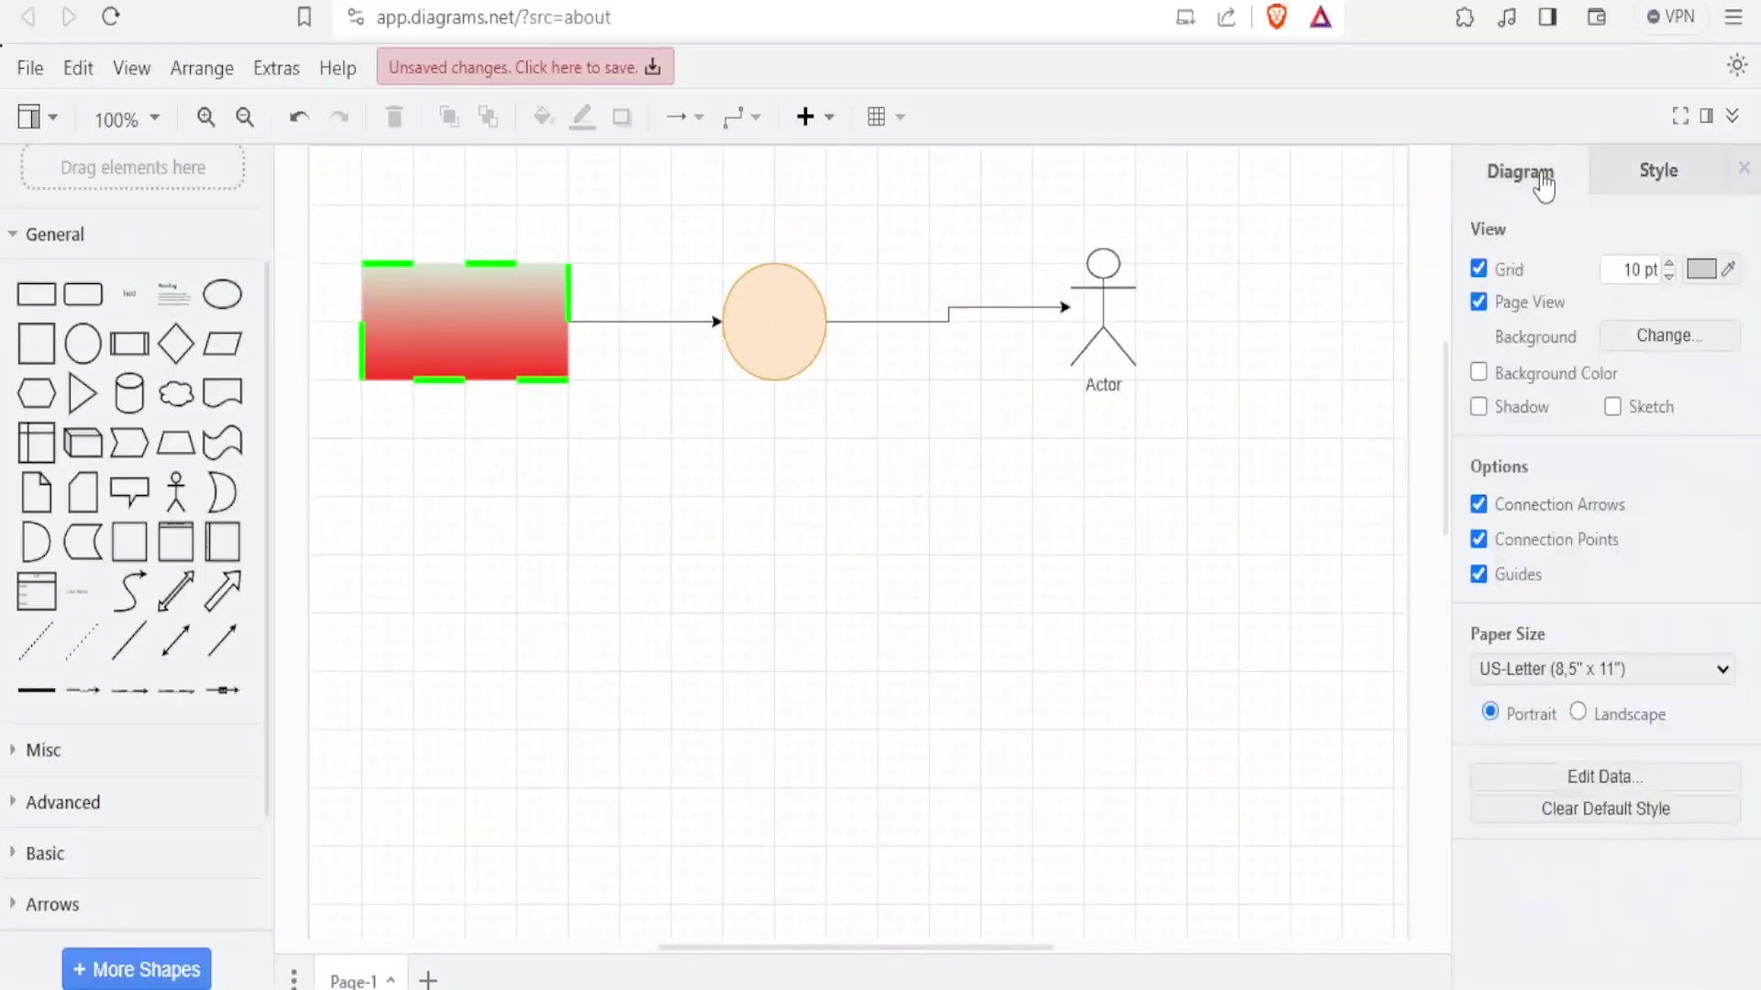
{"action": "left_click", "coordinate": [1649, 182]}
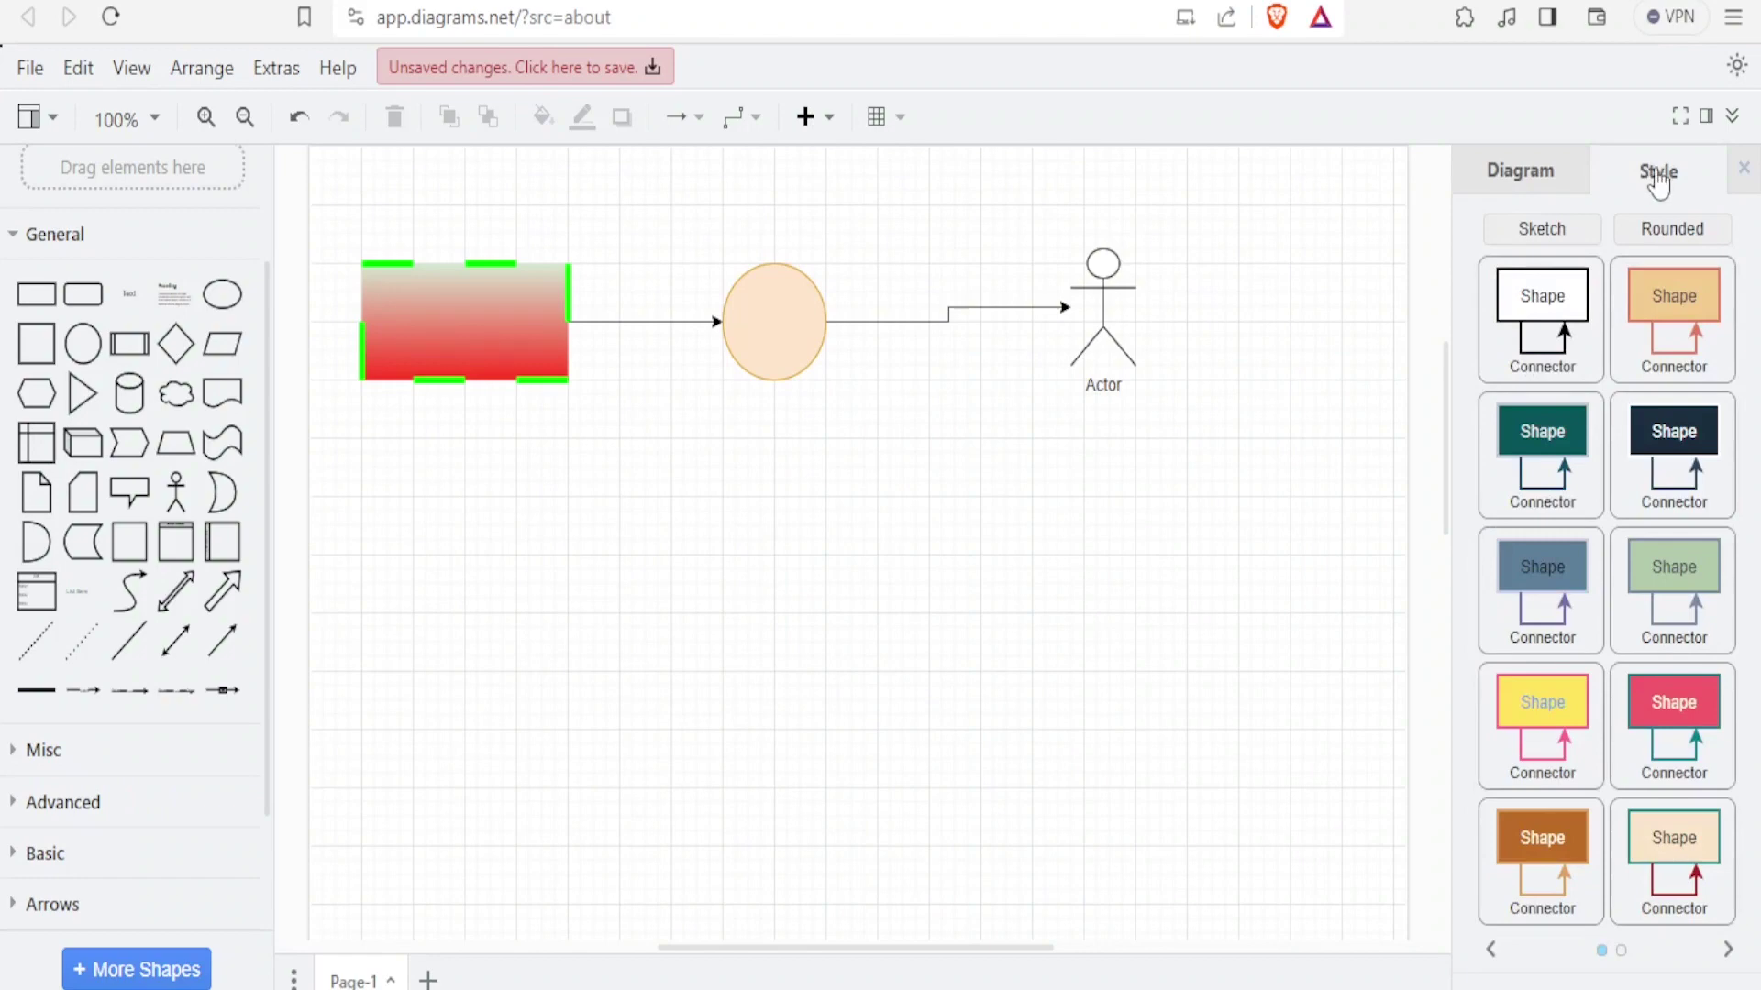
{"action": "left_click", "coordinate": [1639, 353]}
{"action": "left_click", "coordinate": [1576, 366]}
{"action": "left_click", "coordinate": [1674, 303]}
{"action": "left_click", "coordinate": [1678, 431]}
{"action": "left_click", "coordinate": [1550, 483]}
{"action": "left_click", "coordinate": [1671, 467]}
{"action": "left_click", "coordinate": [1664, 567]}
{"action": "left_click", "coordinate": [1701, 697]}
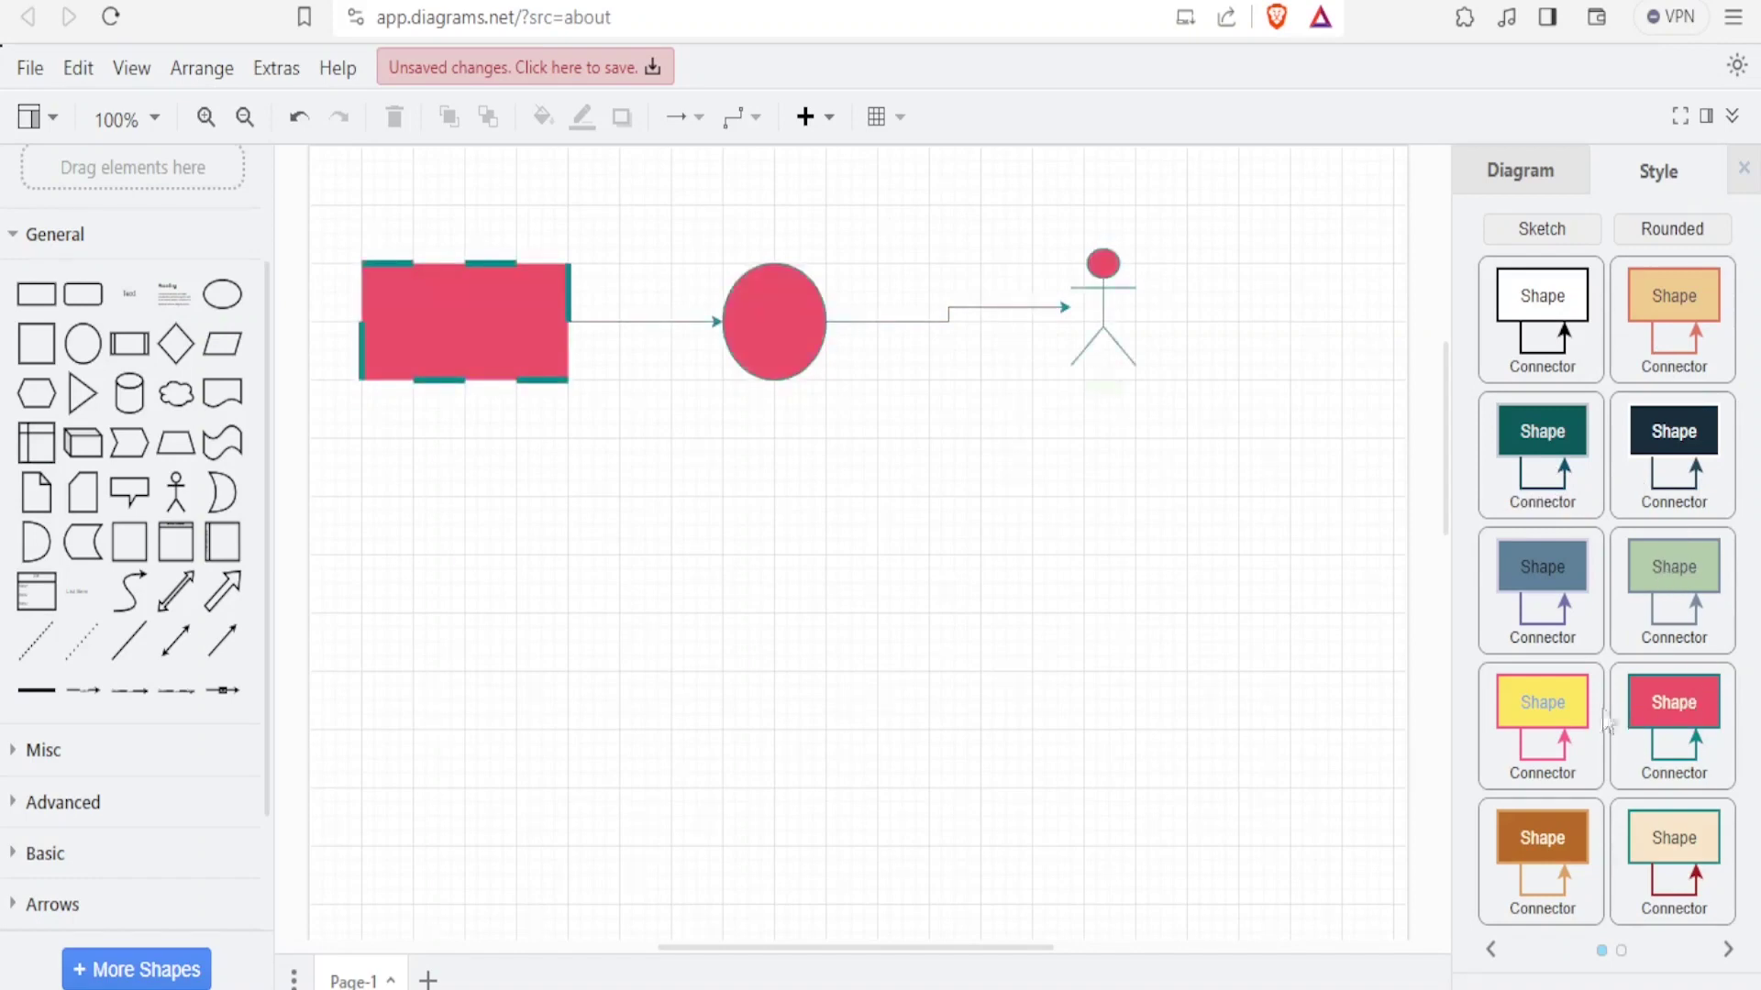
{"action": "left_click", "coordinate": [1559, 880]}
{"action": "left_click", "coordinate": [1660, 859]}
{"action": "left_click", "coordinate": [1619, 647]}
{"action": "left_click", "coordinate": [1572, 617]}
{"action": "left_click", "coordinate": [1639, 707]}
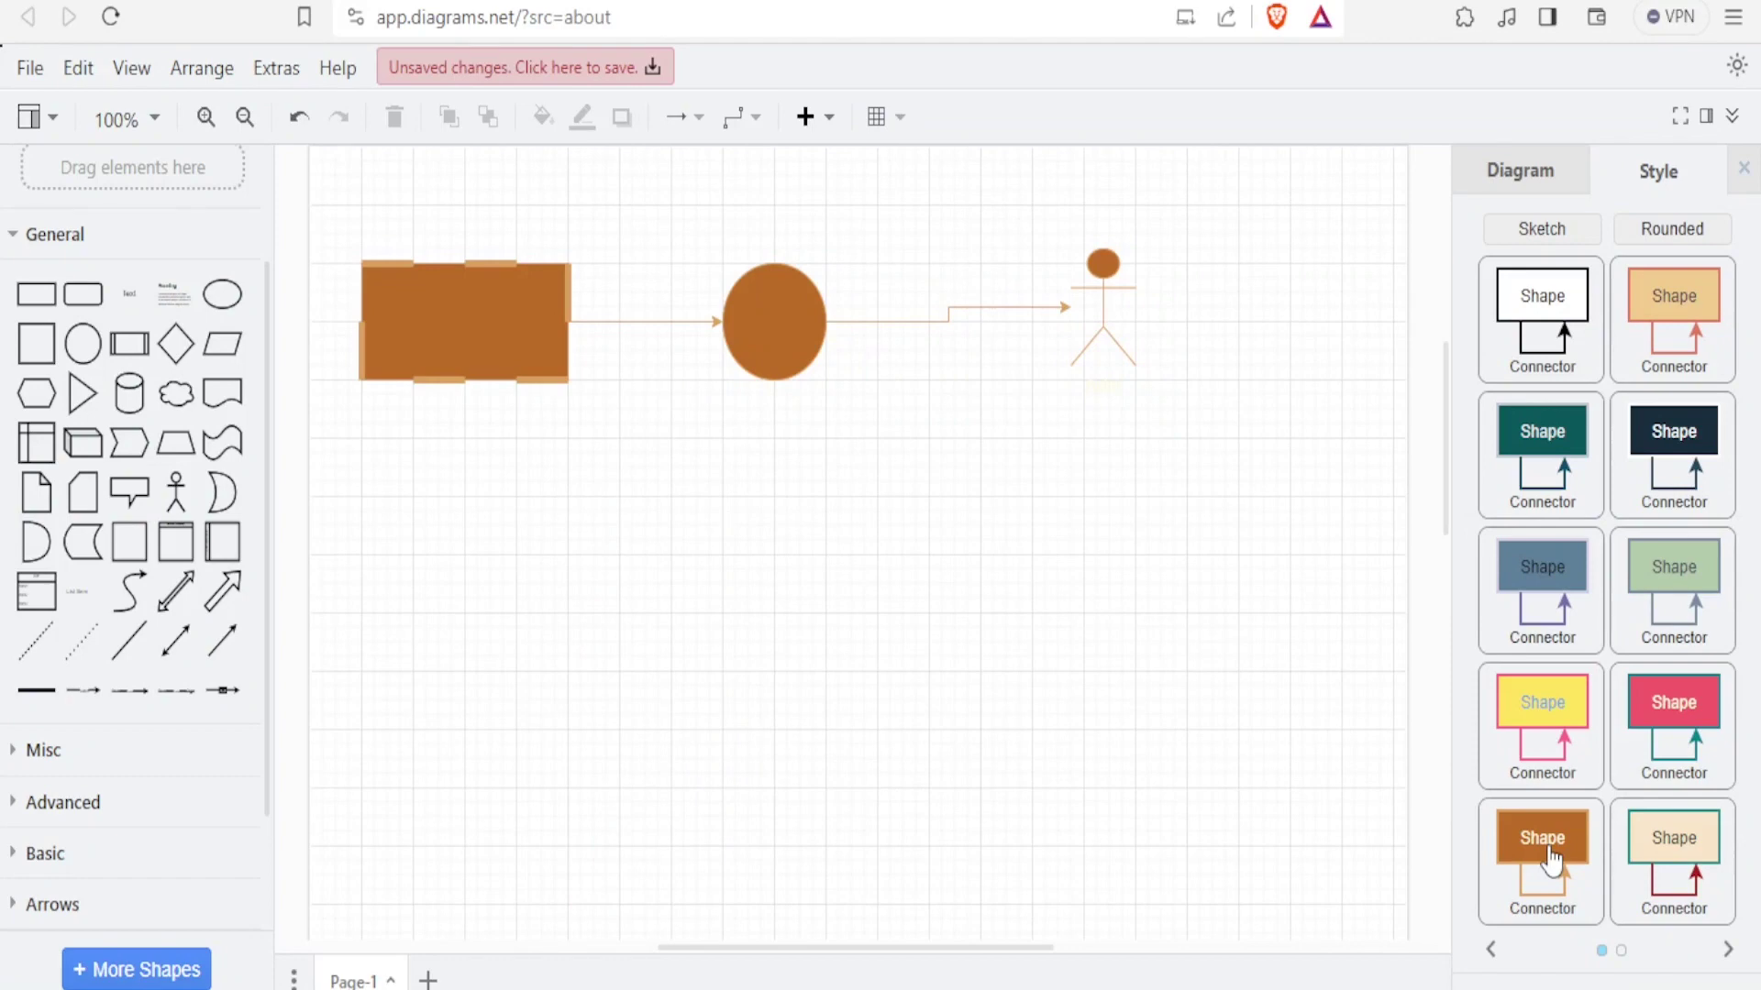
Set the line width of the connector between the circle and the Actor to 9 pt.
{"action": "left_click", "coordinate": [972, 339]}
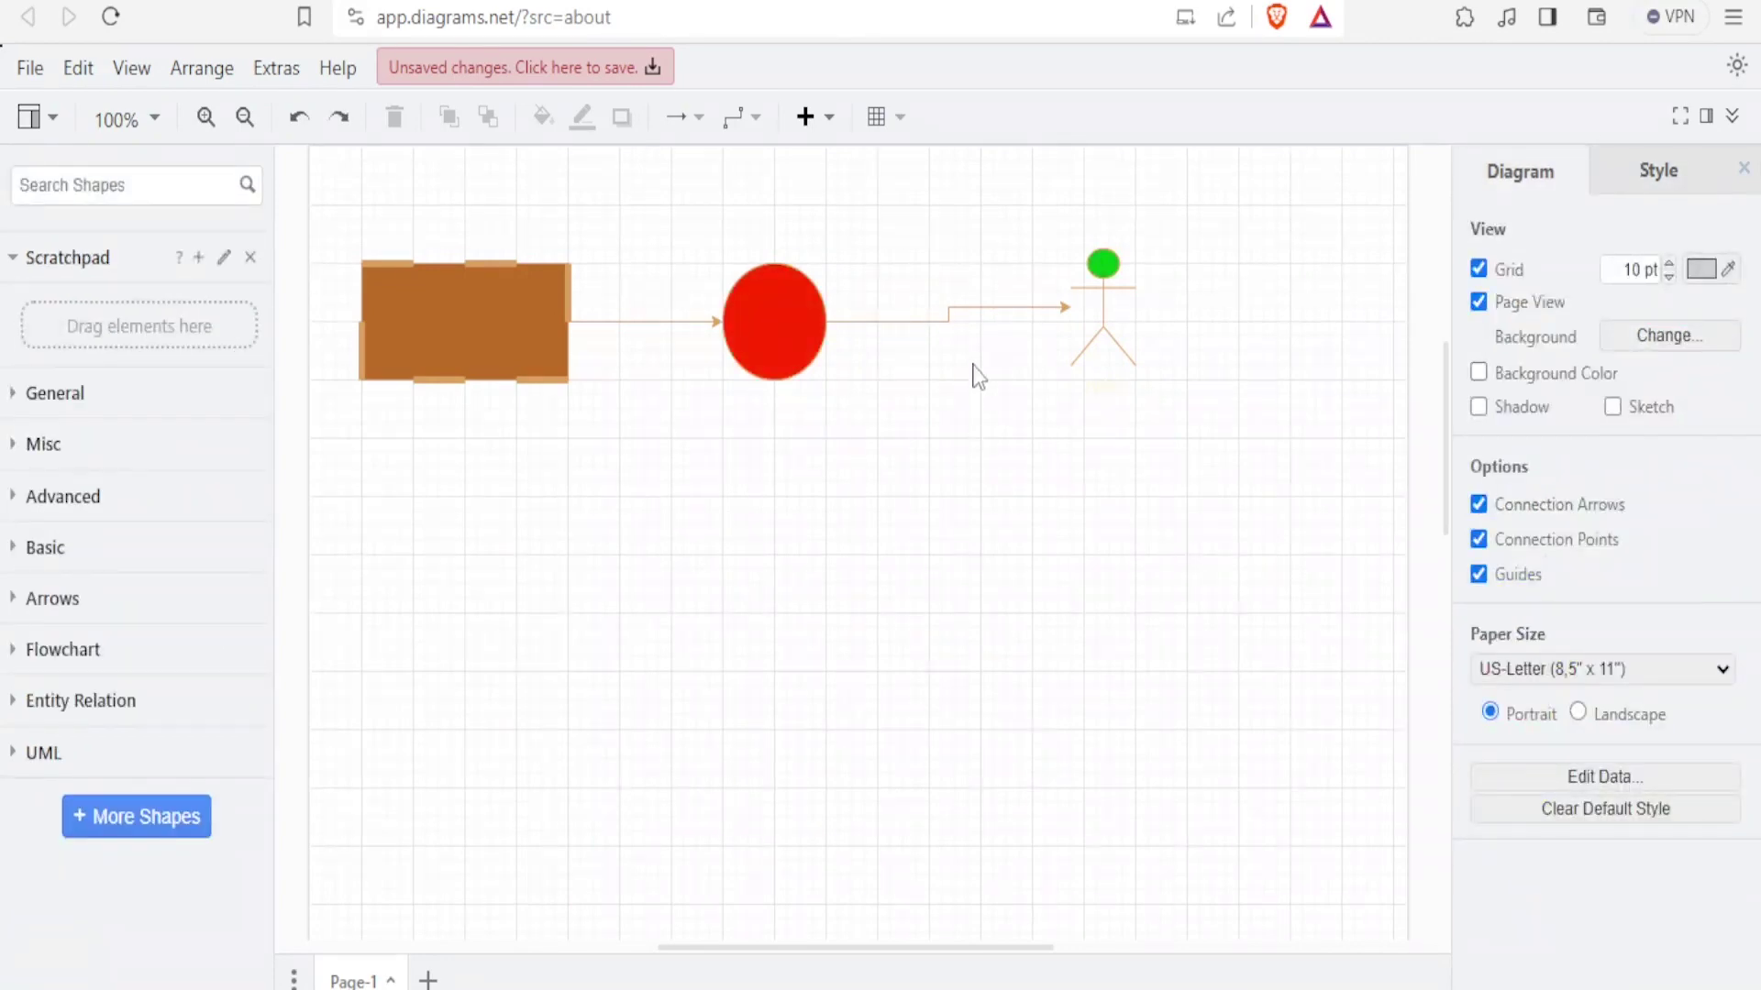
{"action": "left_click", "coordinate": [923, 324]}
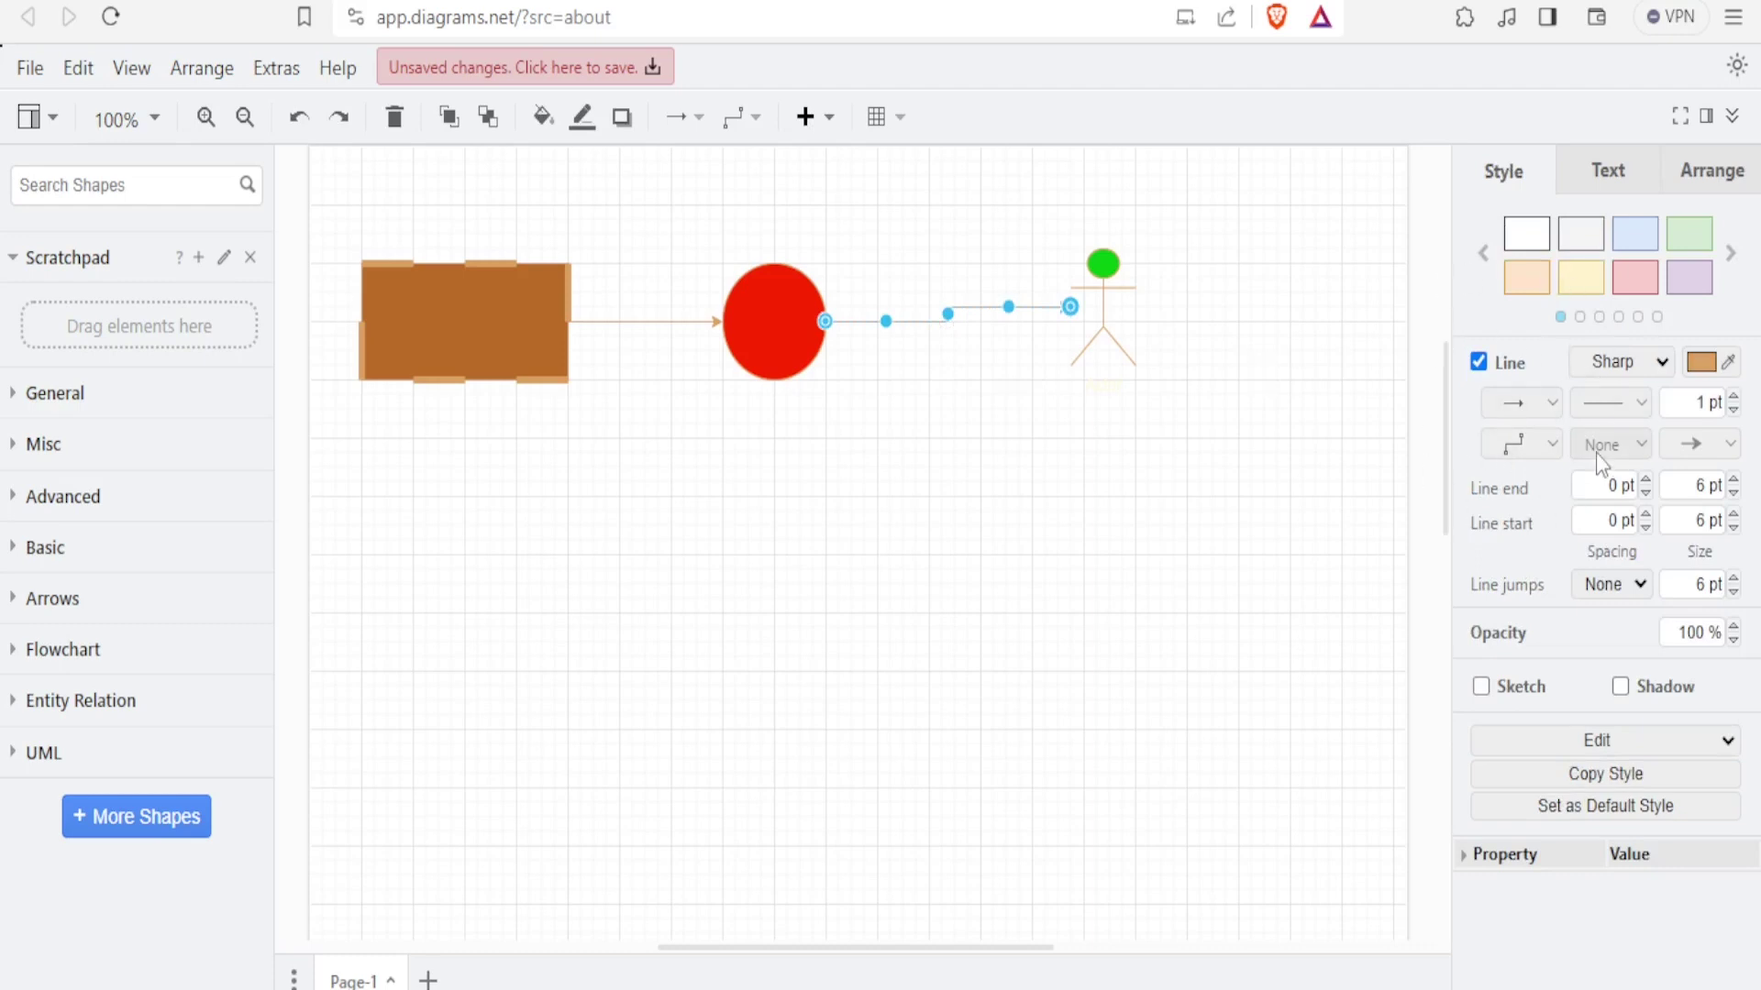
{"action": "left_click", "coordinate": [1733, 397]}
{"action": "left_click", "coordinate": [1734, 397]}
{"action": "left_click", "coordinate": [1733, 397]}
{"action": "left_click", "coordinate": [1733, 397]}
{"action": "left_click", "coordinate": [1733, 397]}
{"action": "left_click", "coordinate": [1733, 397]}
{"action": "left_click", "coordinate": [1733, 398]}
{"action": "left_click", "coordinate": [1733, 397]}
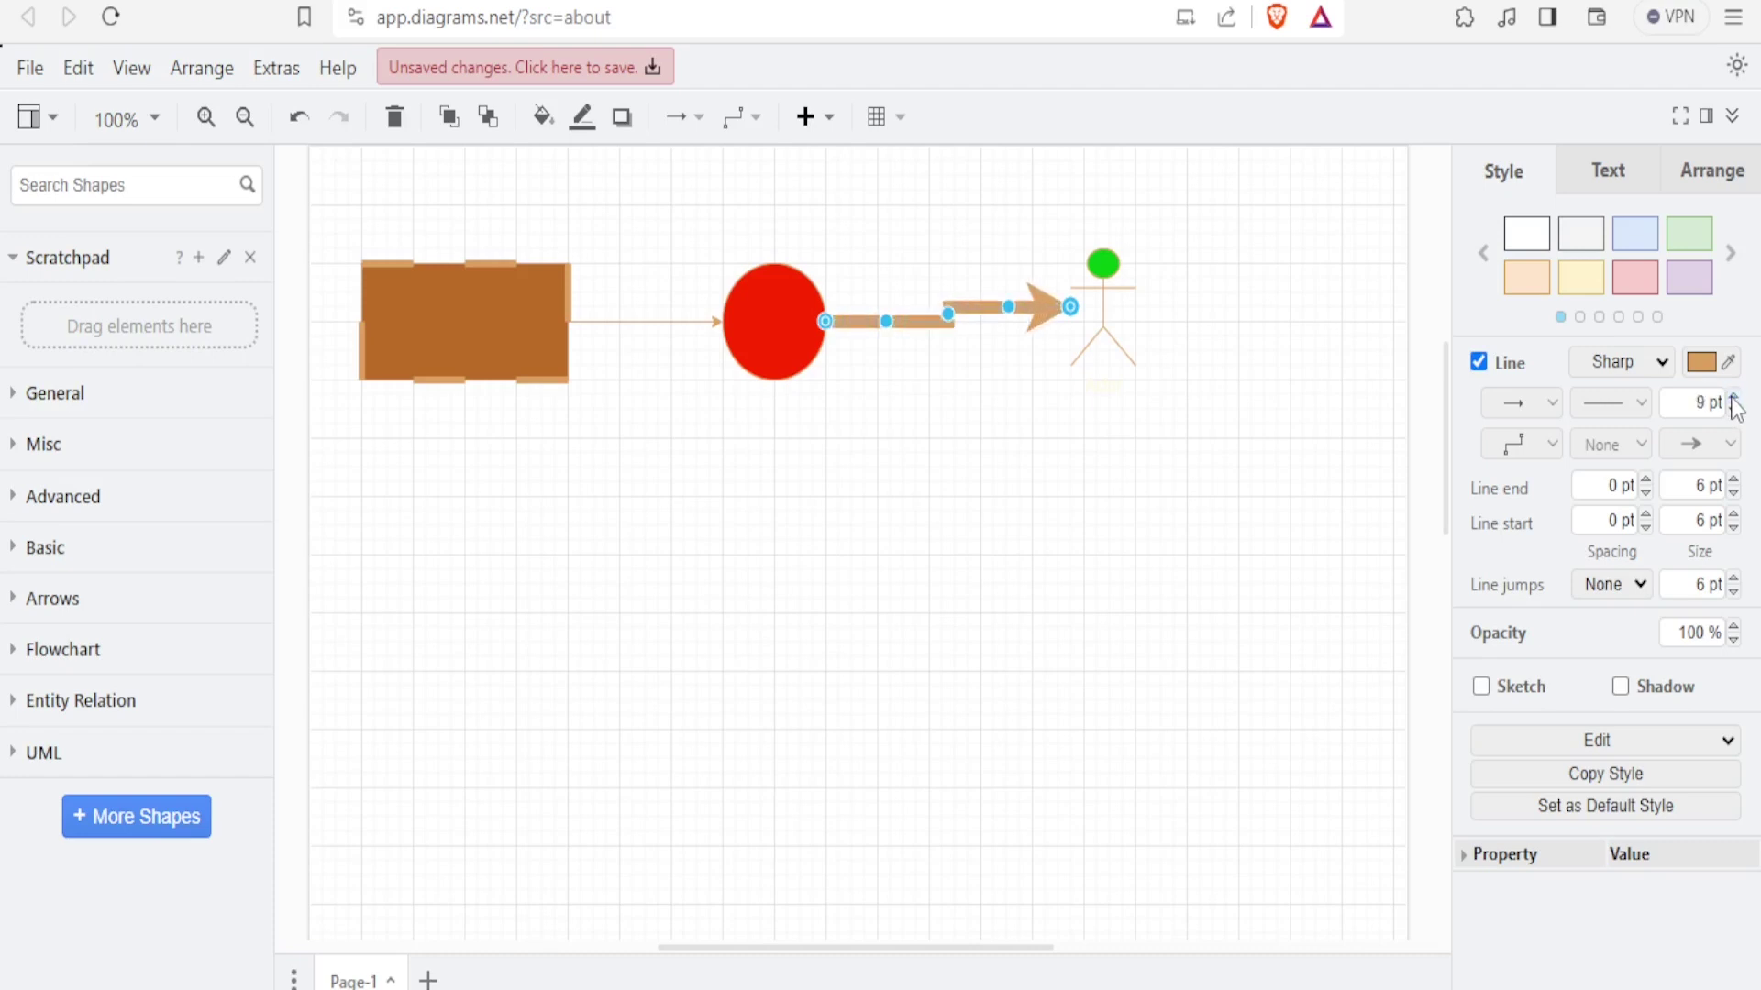
Change the colour of the thick connector between the circle and the Actor to red FF0000.
{"action": "left_click", "coordinate": [1698, 365]}
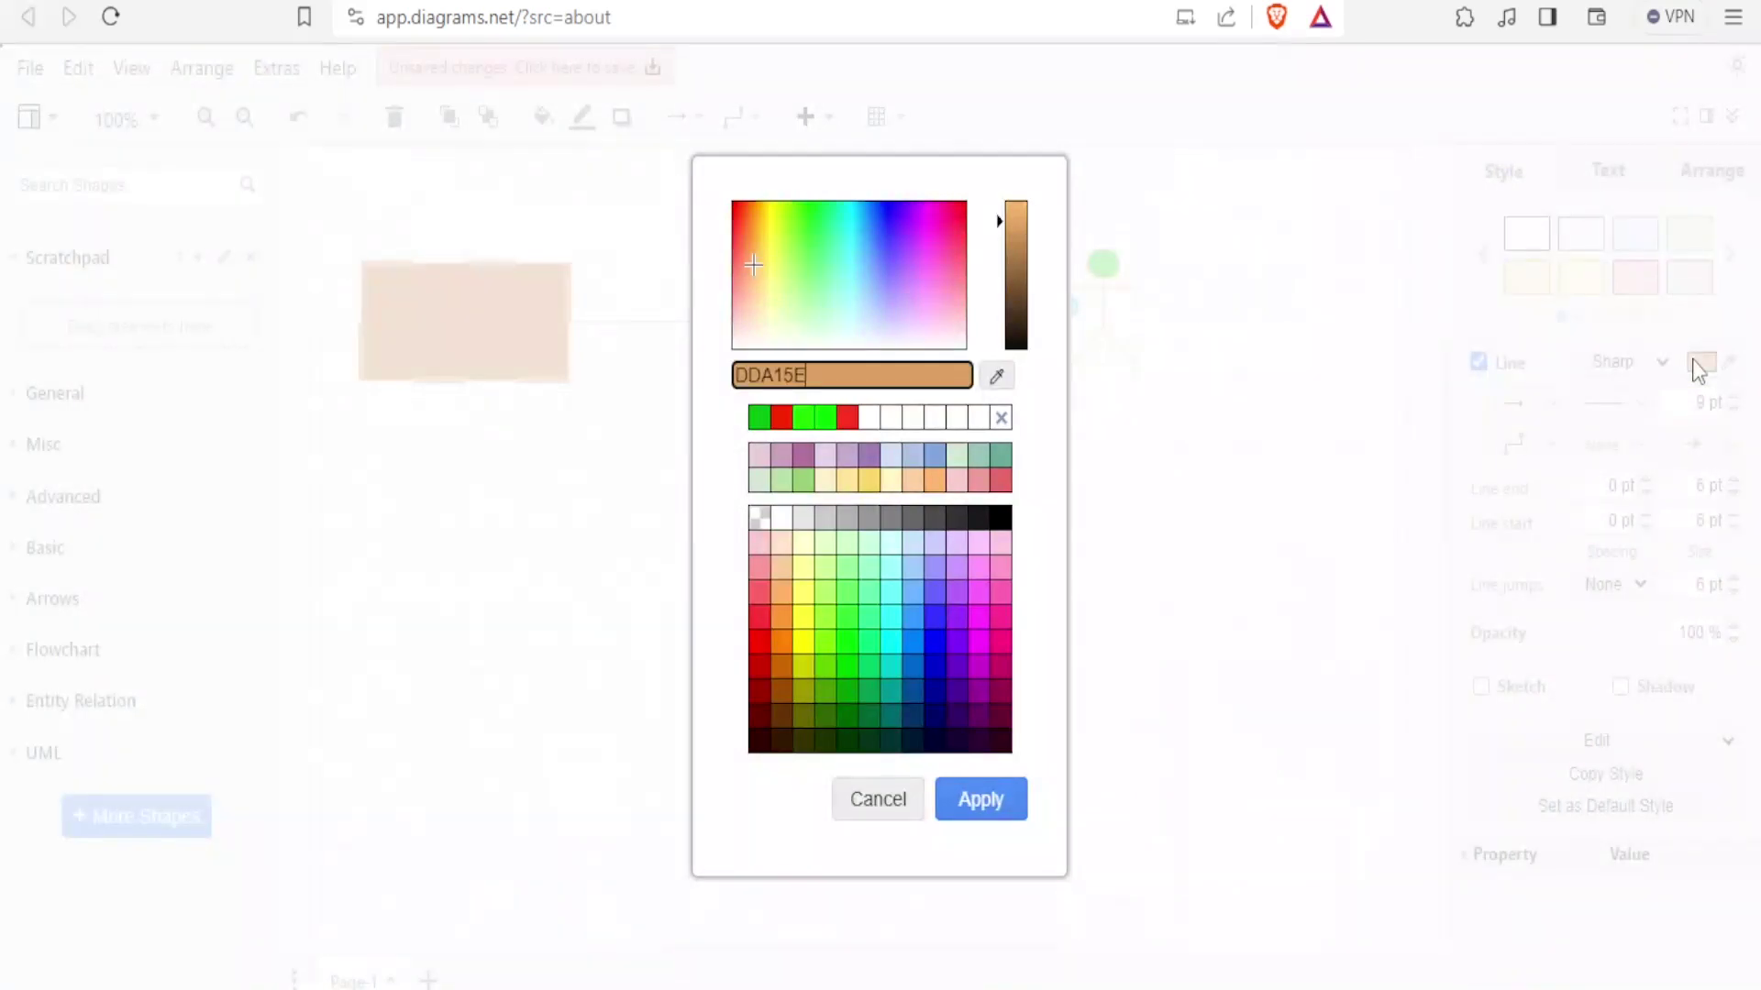
{"action": "left_click", "coordinate": [761, 647]}
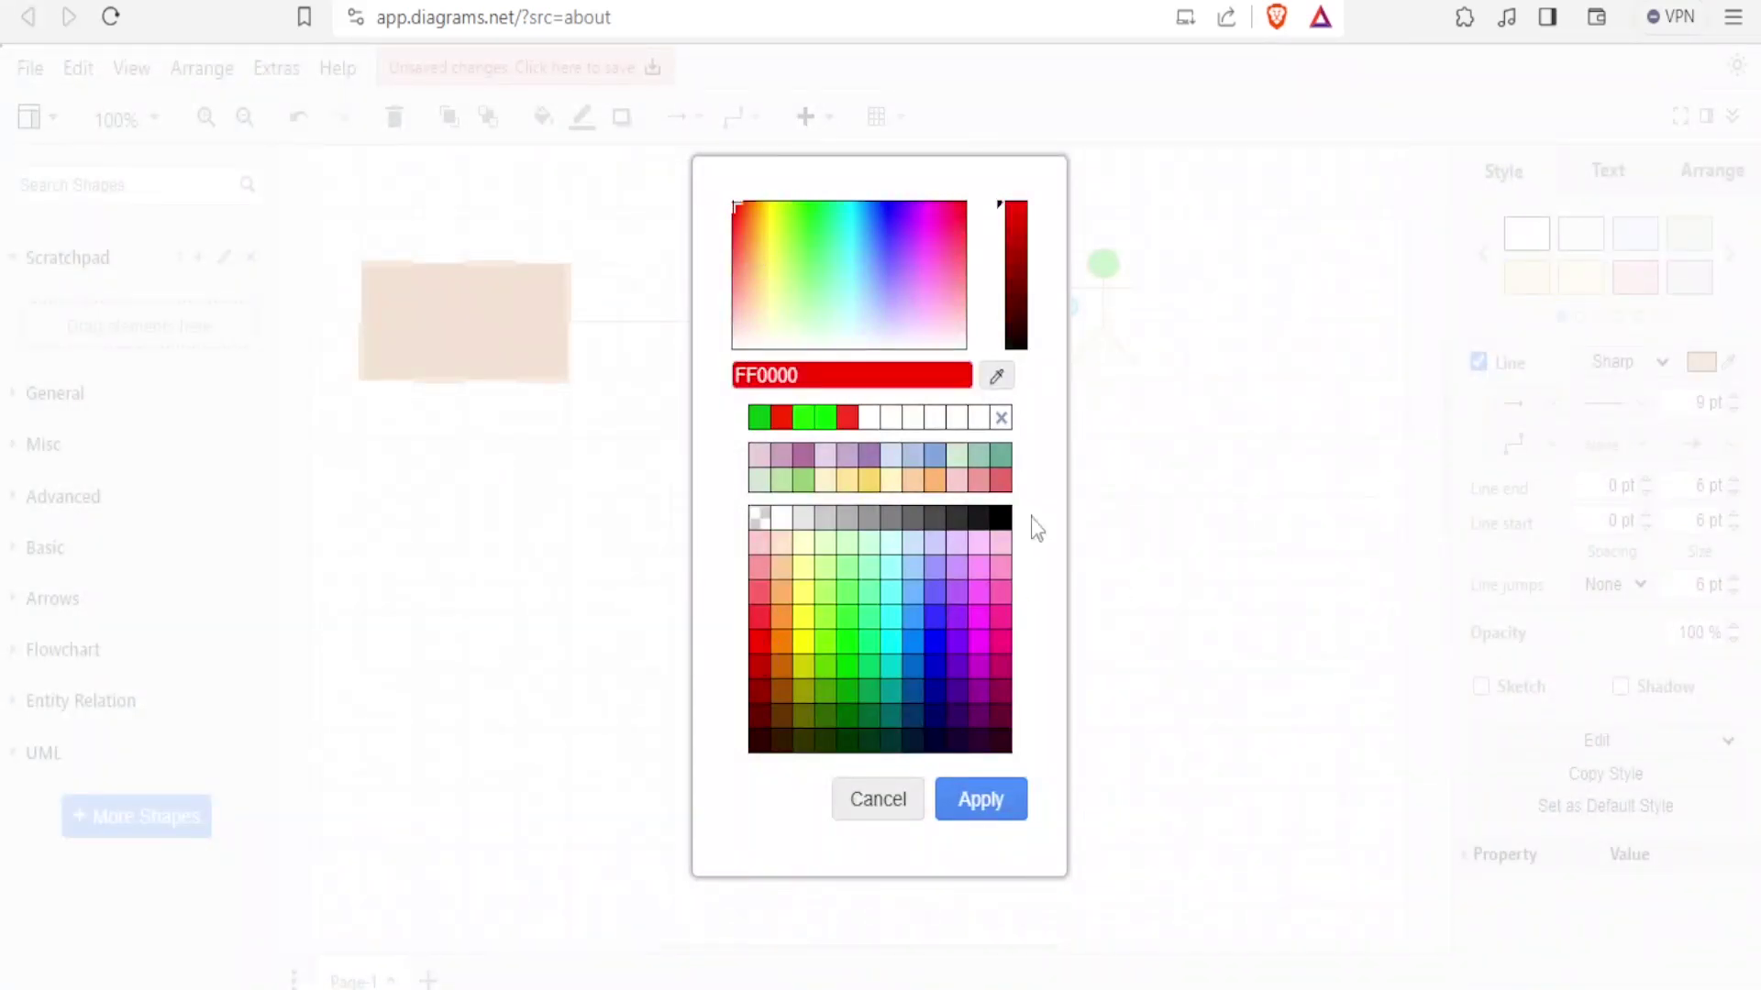
{"action": "left_click", "coordinate": [1000, 805]}
{"action": "left_click", "coordinate": [1126, 674]}
{"action": "left_click", "coordinate": [886, 322]}
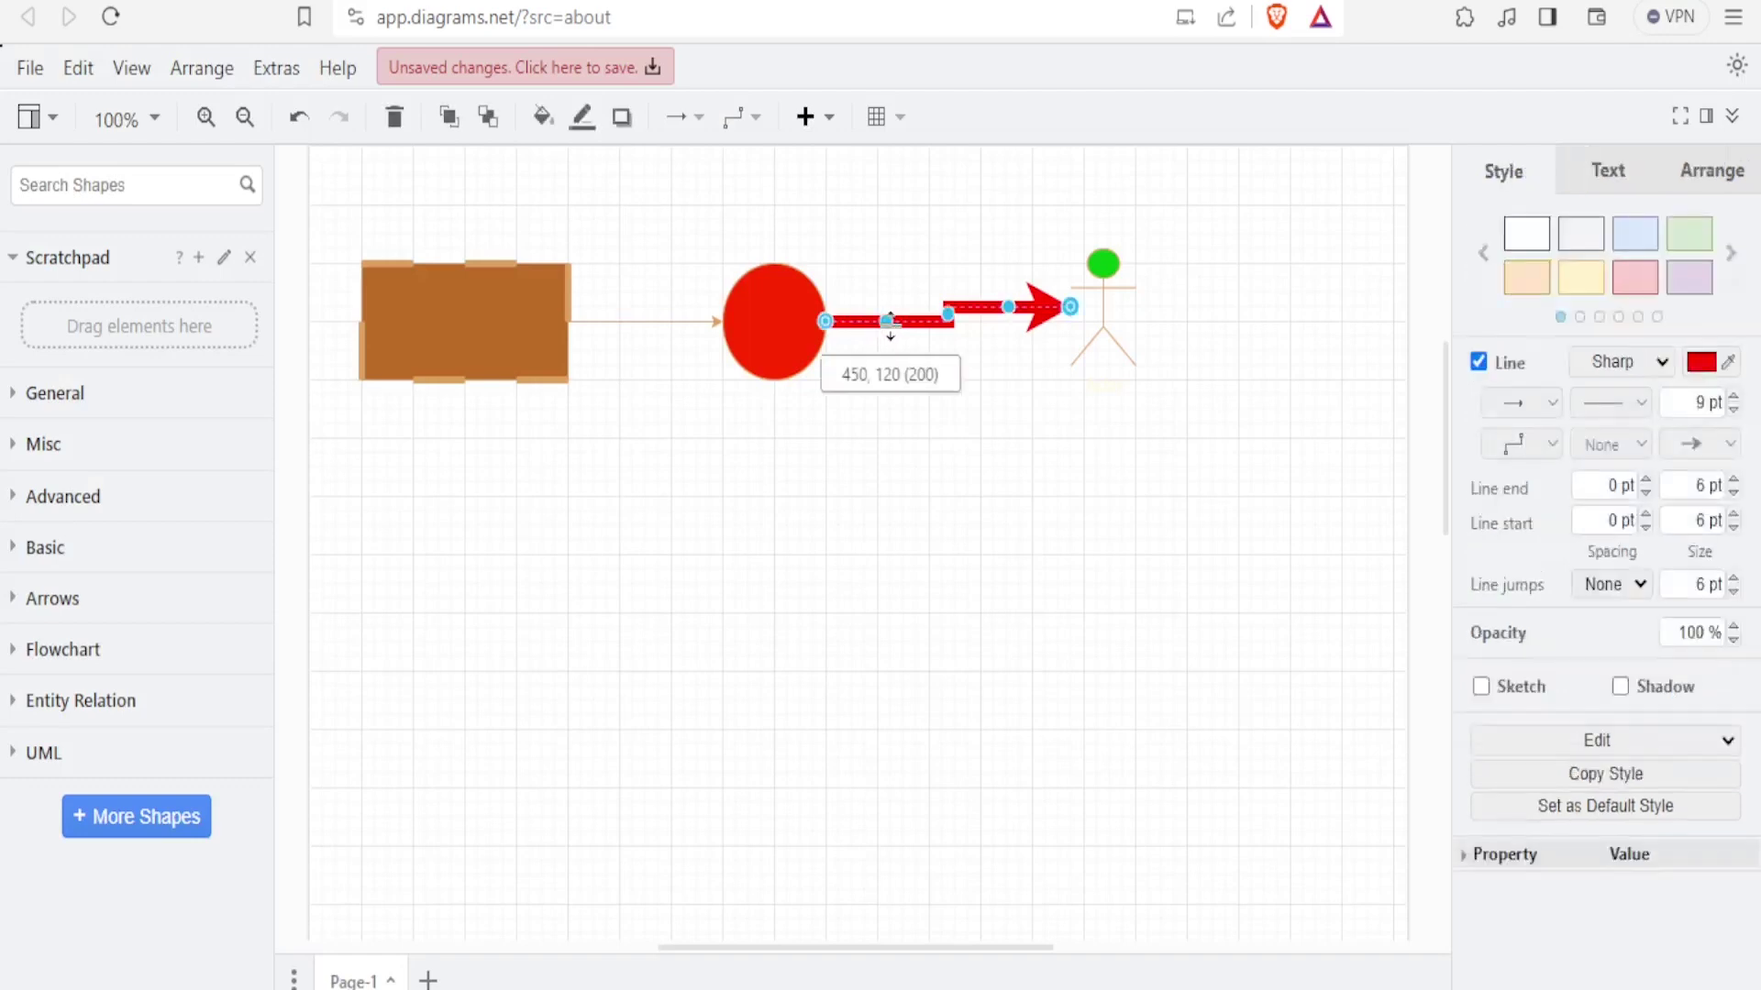
{"action": "left_click", "coordinate": [917, 464]}
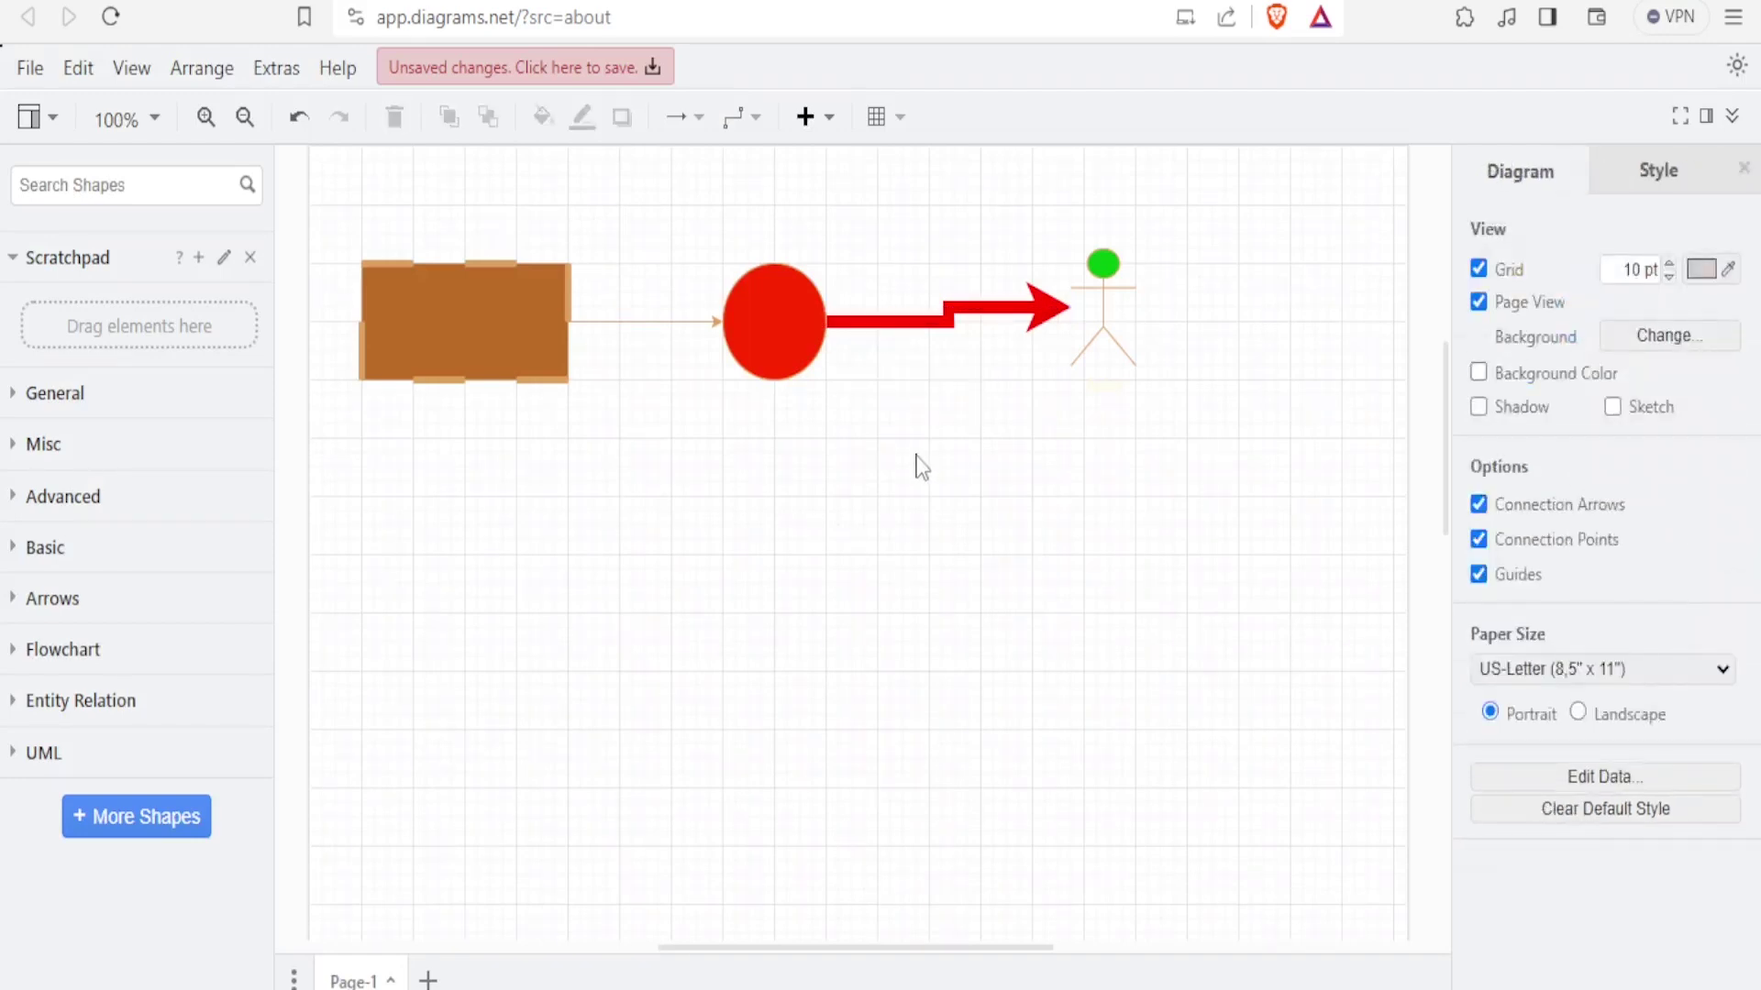
Label the brown rectangle "Start" and set the text's font size to 28 pt.
{"action": "left_click", "coordinate": [456, 307]}
{"action": "double_click", "coordinate": [452, 330]}
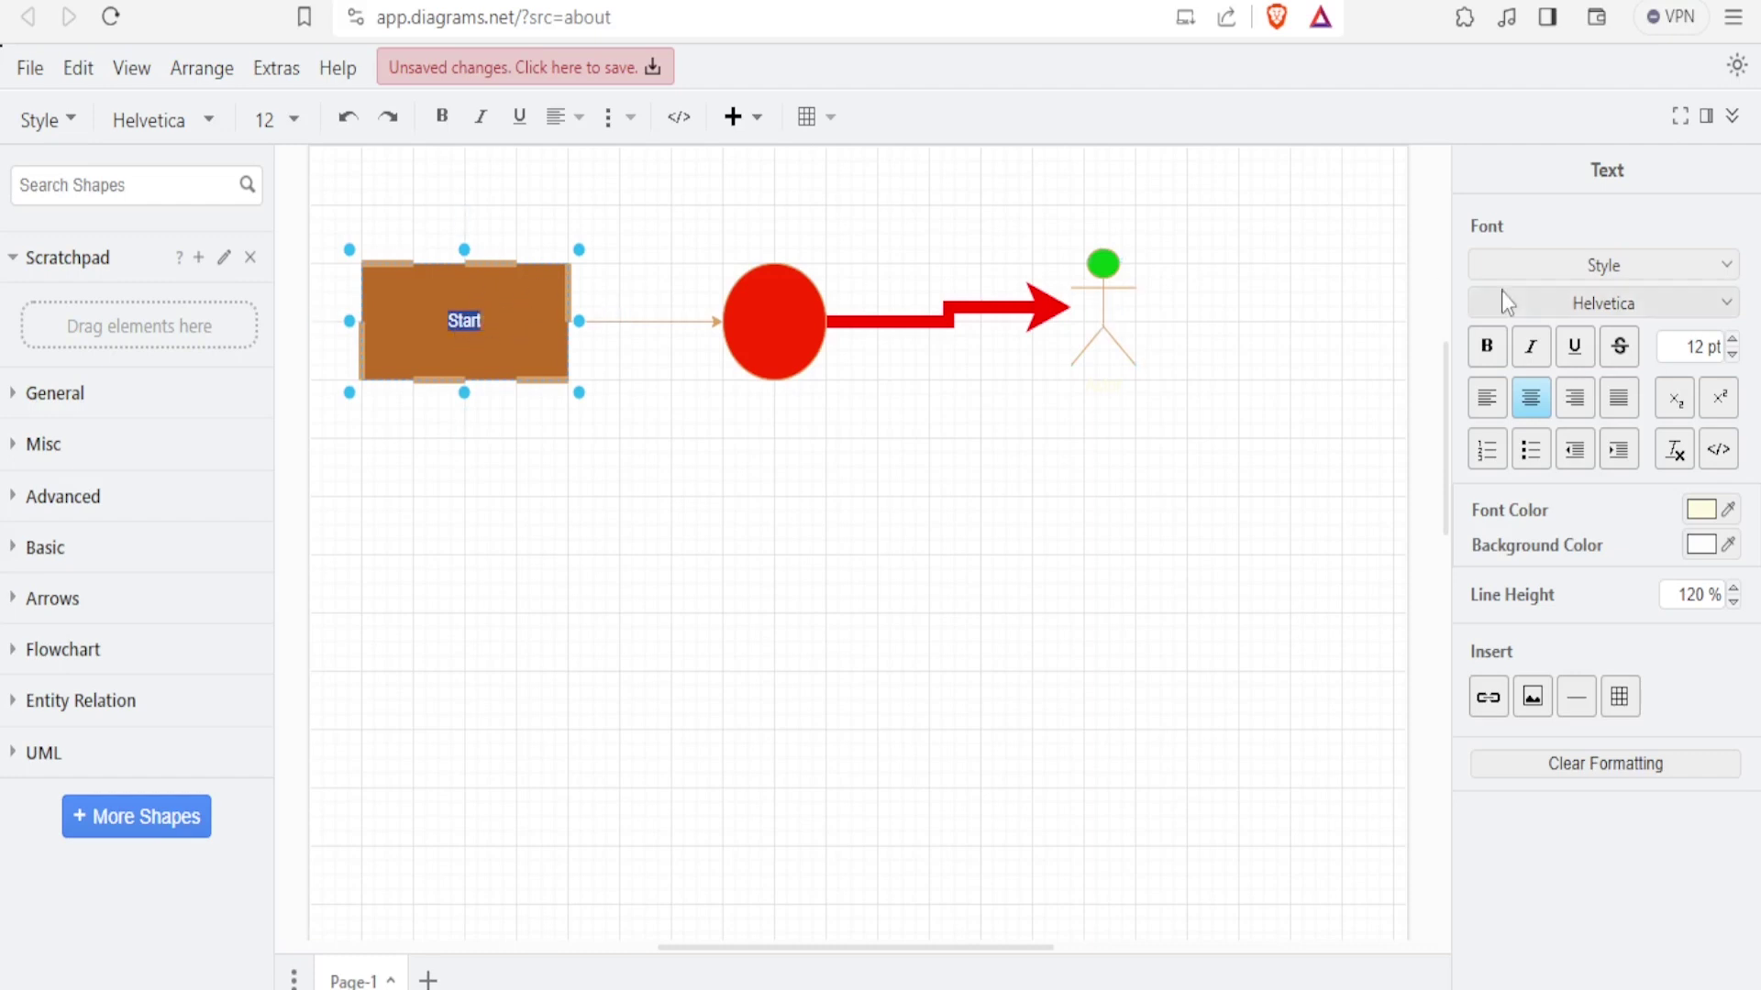
{"action": "left_click", "coordinate": [1733, 339]}
{"action": "left_click", "coordinate": [1734, 340]}
{"action": "left_click", "coordinate": [1733, 339]}
{"action": "left_click", "coordinate": [1733, 339]}
{"action": "left_click", "coordinate": [1733, 340]}
{"action": "left_click", "coordinate": [1733, 340]}
{"action": "left_click", "coordinate": [1733, 339]}
{"action": "left_click", "coordinate": [1733, 340]}
{"action": "left_click", "coordinate": [1733, 340]}
{"action": "left_click", "coordinate": [1733, 339]}
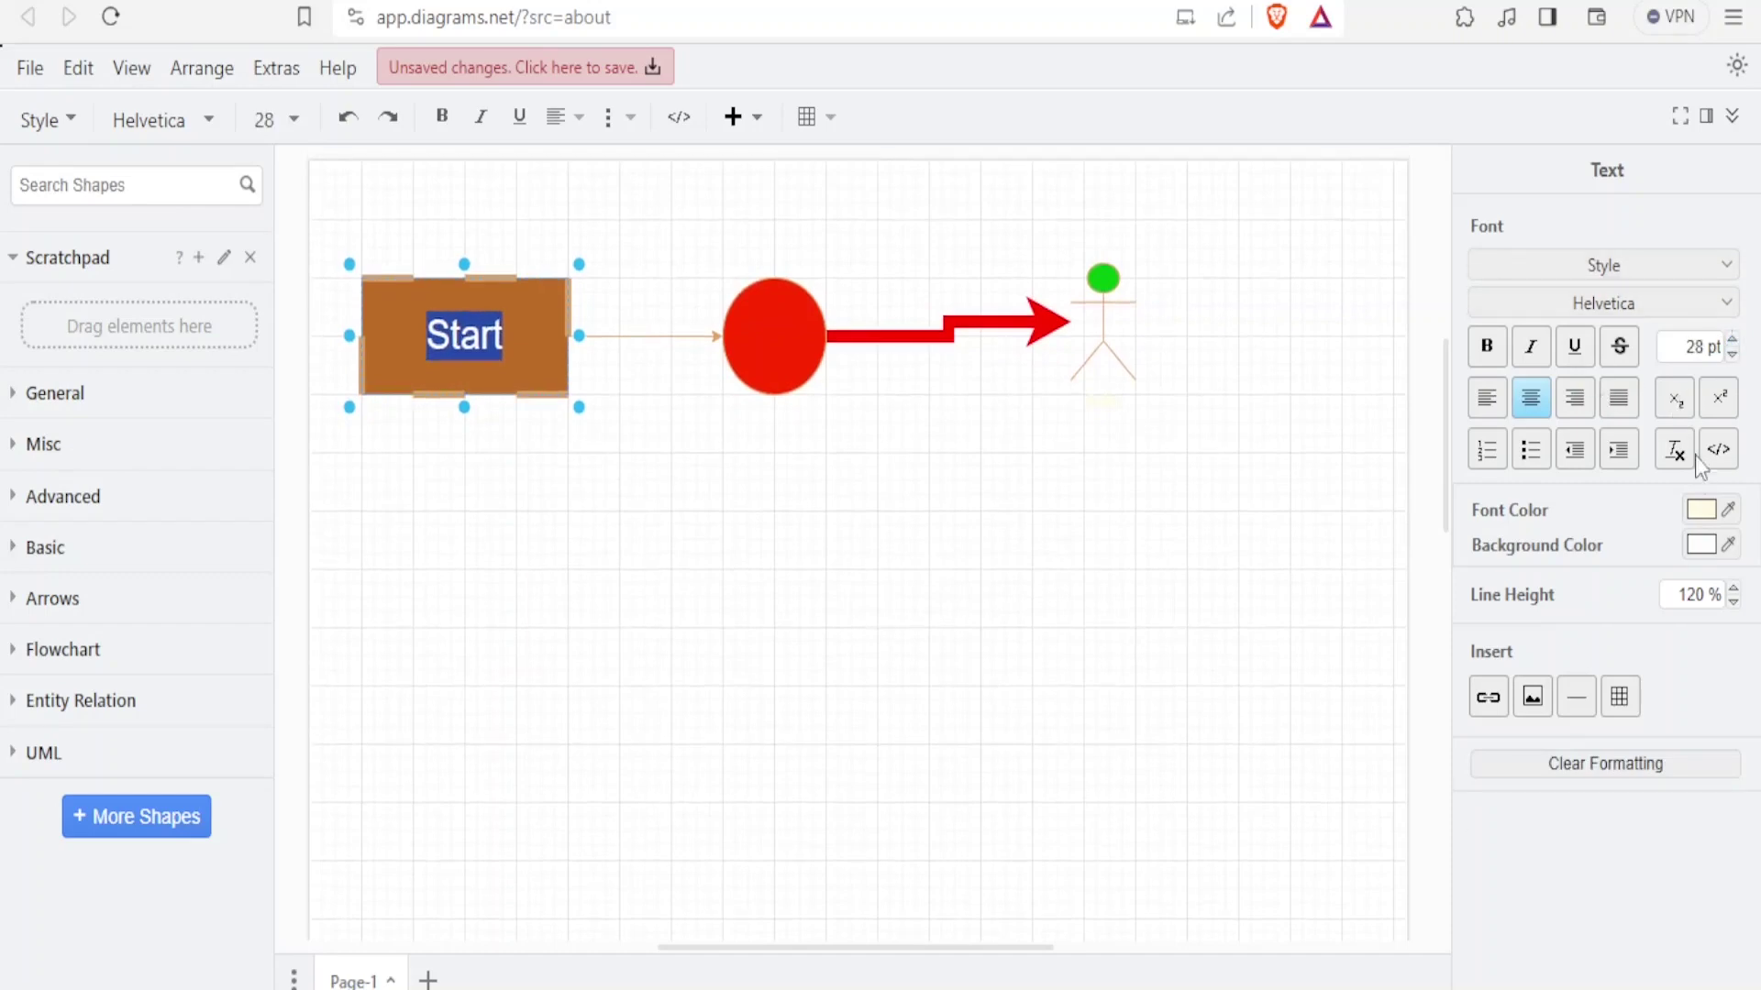
{"action": "left_click", "coordinate": [870, 617]}
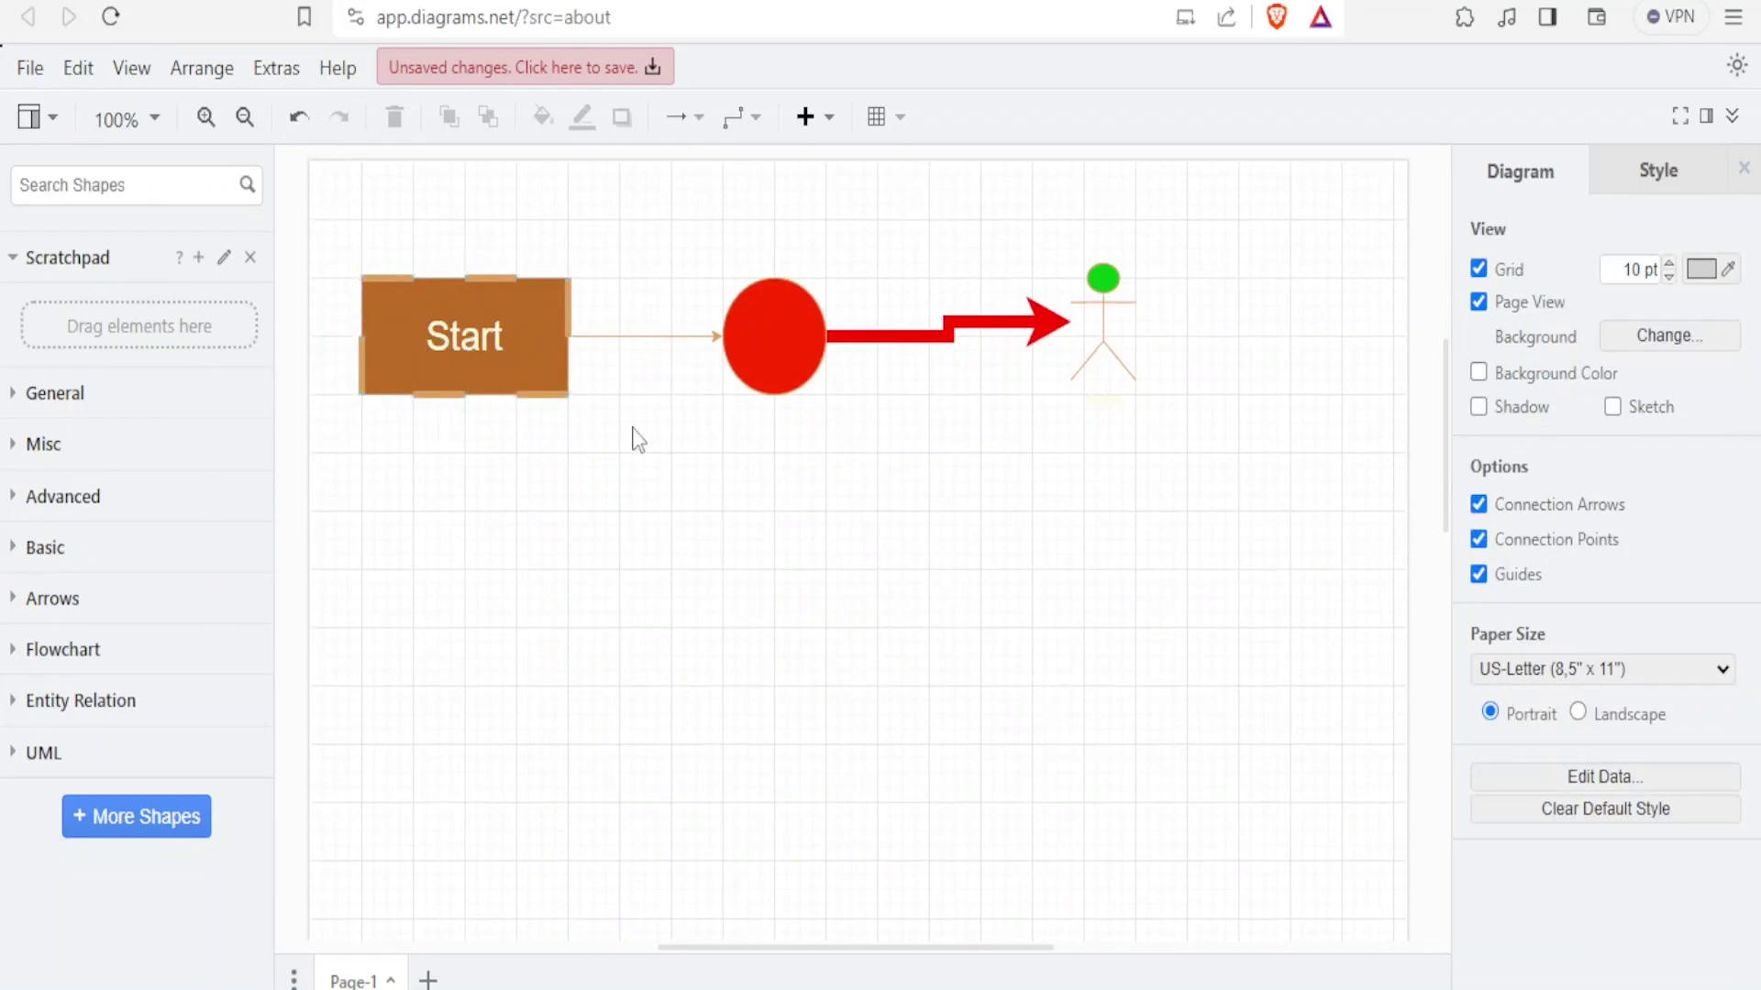
Round the corners of the brown "Start" rectangle and increase their corner radius.
{"action": "left_click", "coordinate": [762, 321]}
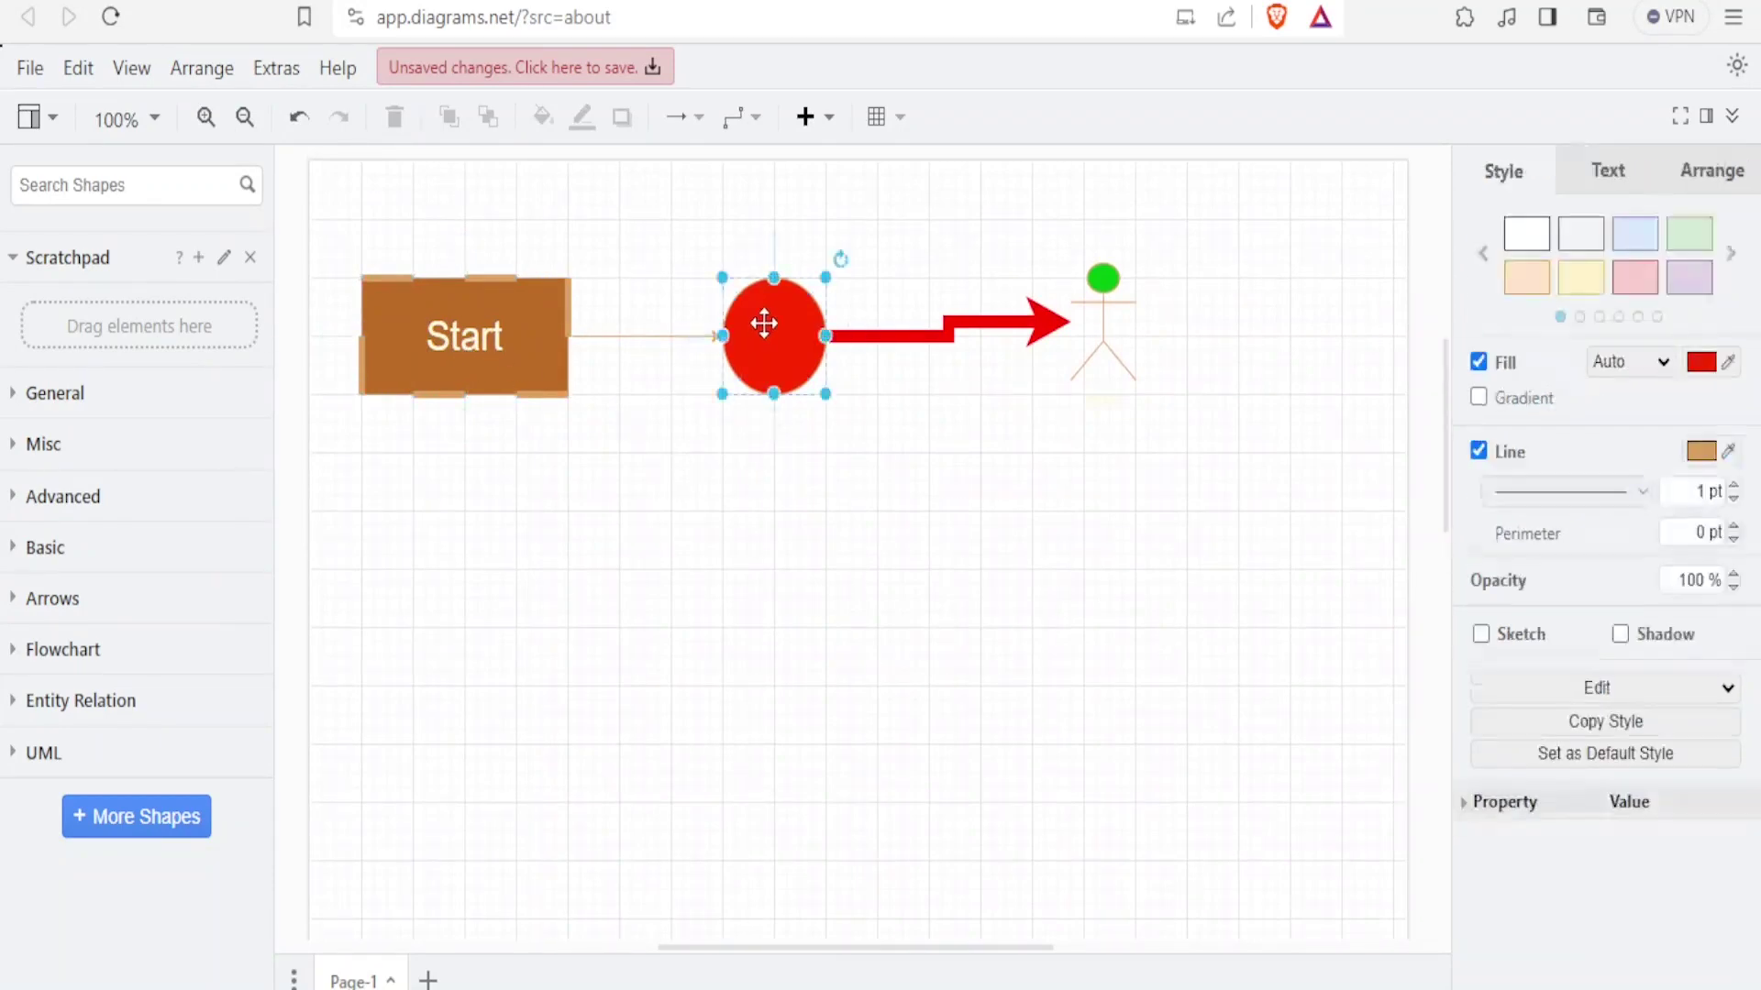
{"action": "left_click", "coordinate": [427, 292]}
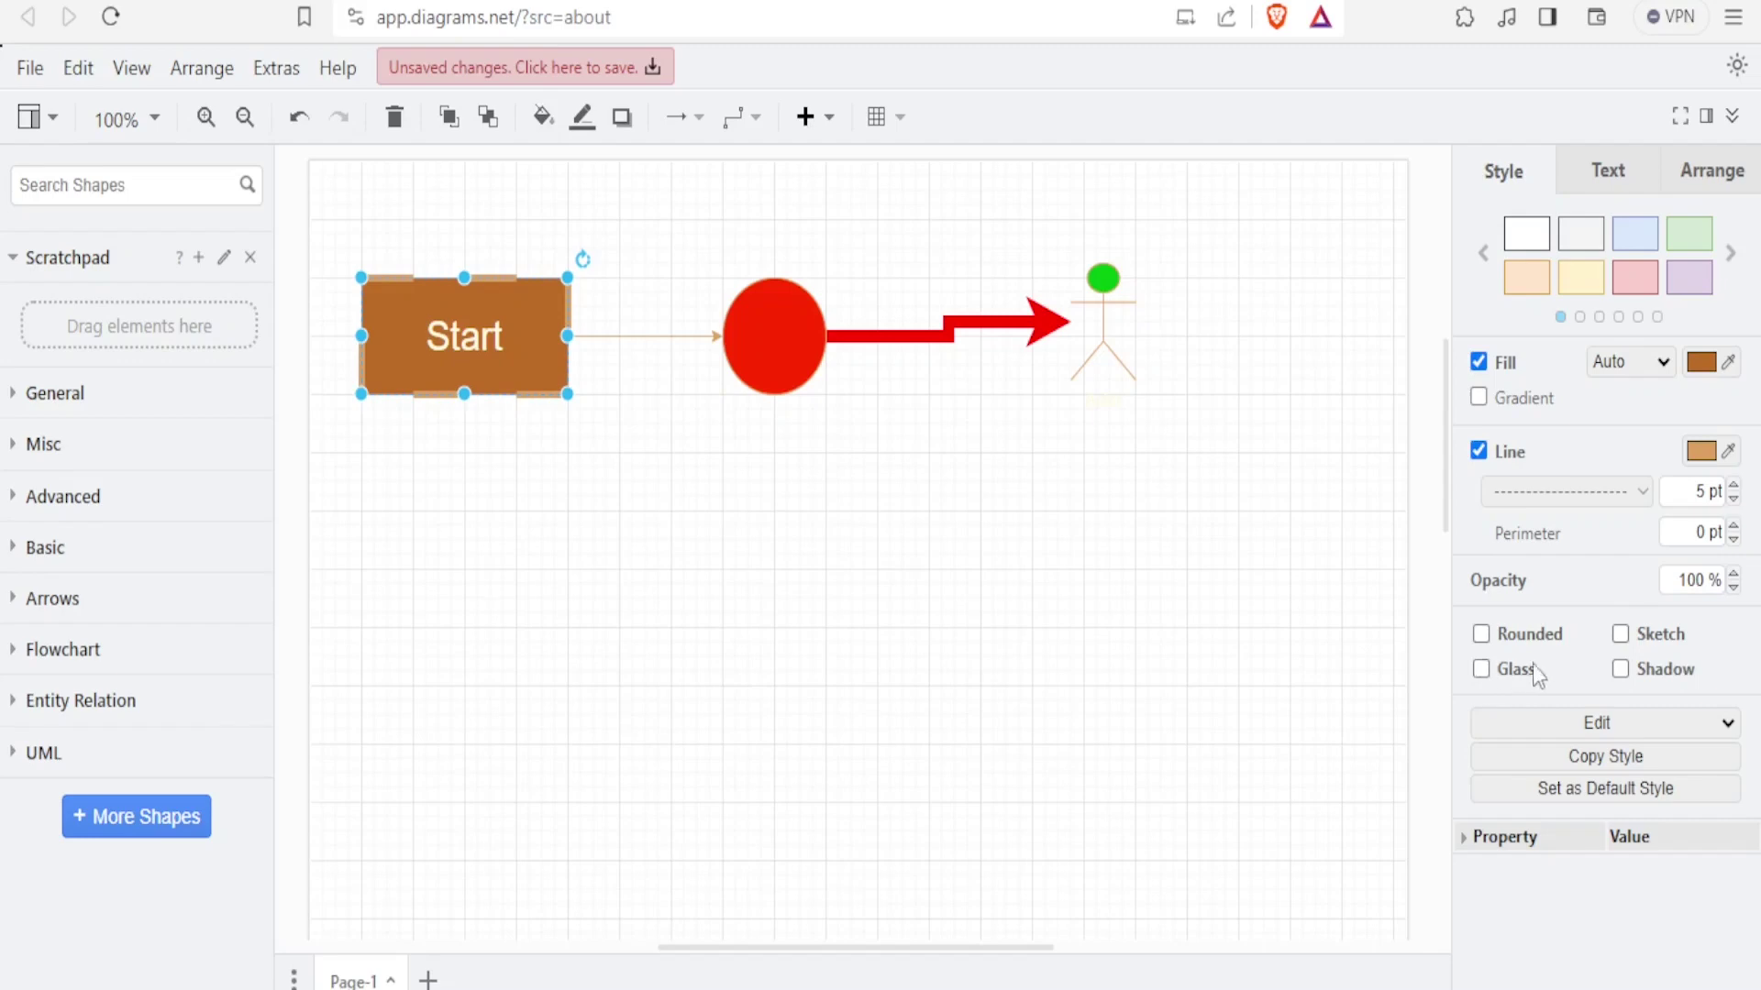
{"action": "left_click", "coordinate": [1482, 635]}
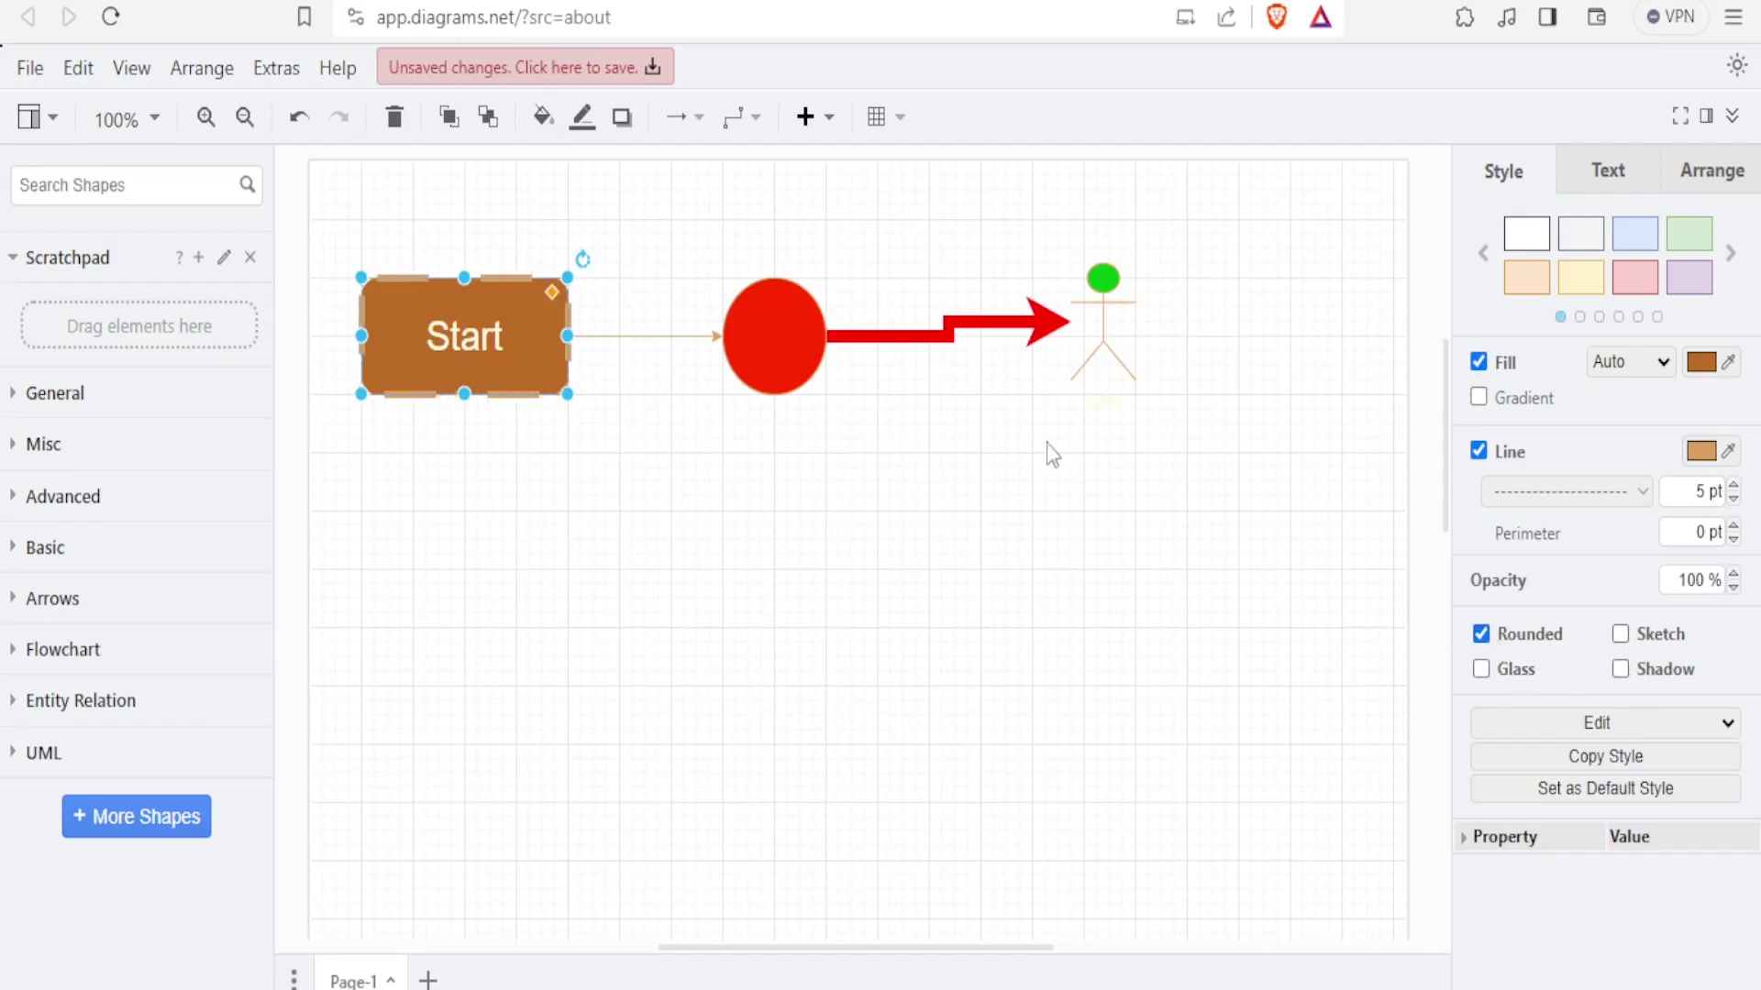
{"action": "mouse_move", "coordinate": [552, 293]}
{"action": "left_mouse_down"}
{"action": "mouse_move", "coordinate": [522, 313]}
{"action": "mouse_move", "coordinate": [551, 291]}
{"action": "mouse_move", "coordinate": [527, 296]}
{"action": "mouse_move", "coordinate": [533, 310]}
{"action": "left_mouse_up"}
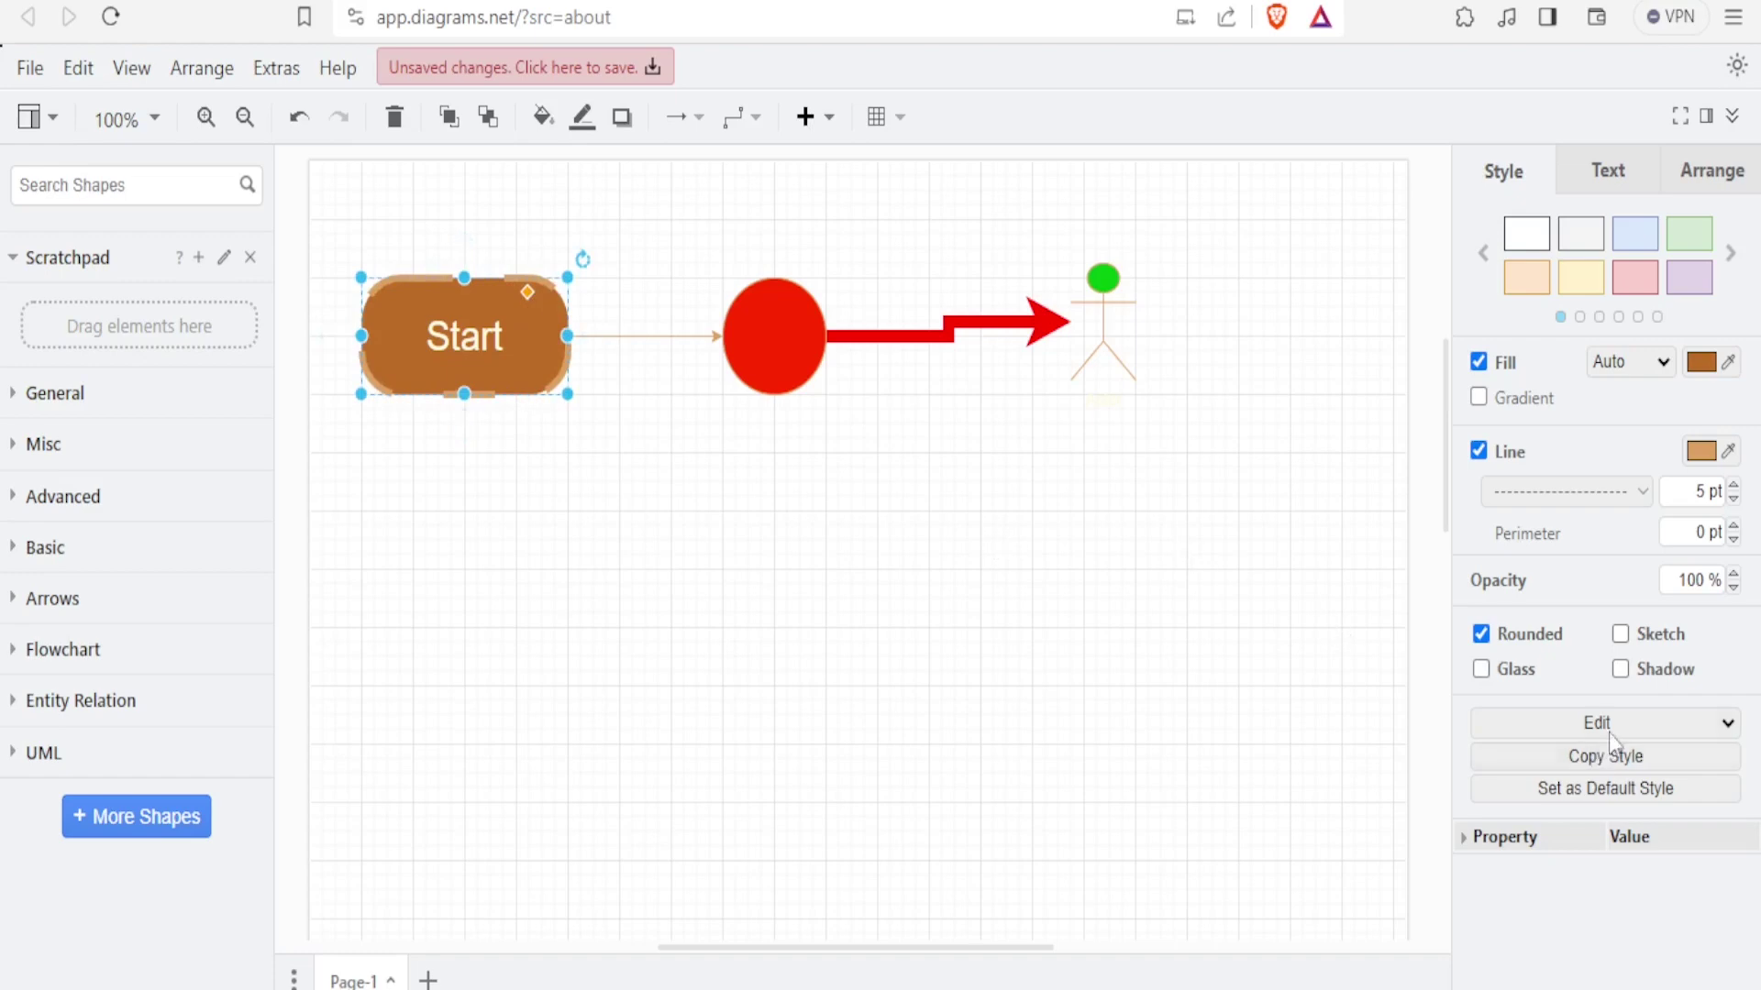
Try the sketch, shadow and glass effects on the "Start" shape, switching each one off again.
{"action": "left_click", "coordinate": [1623, 634]}
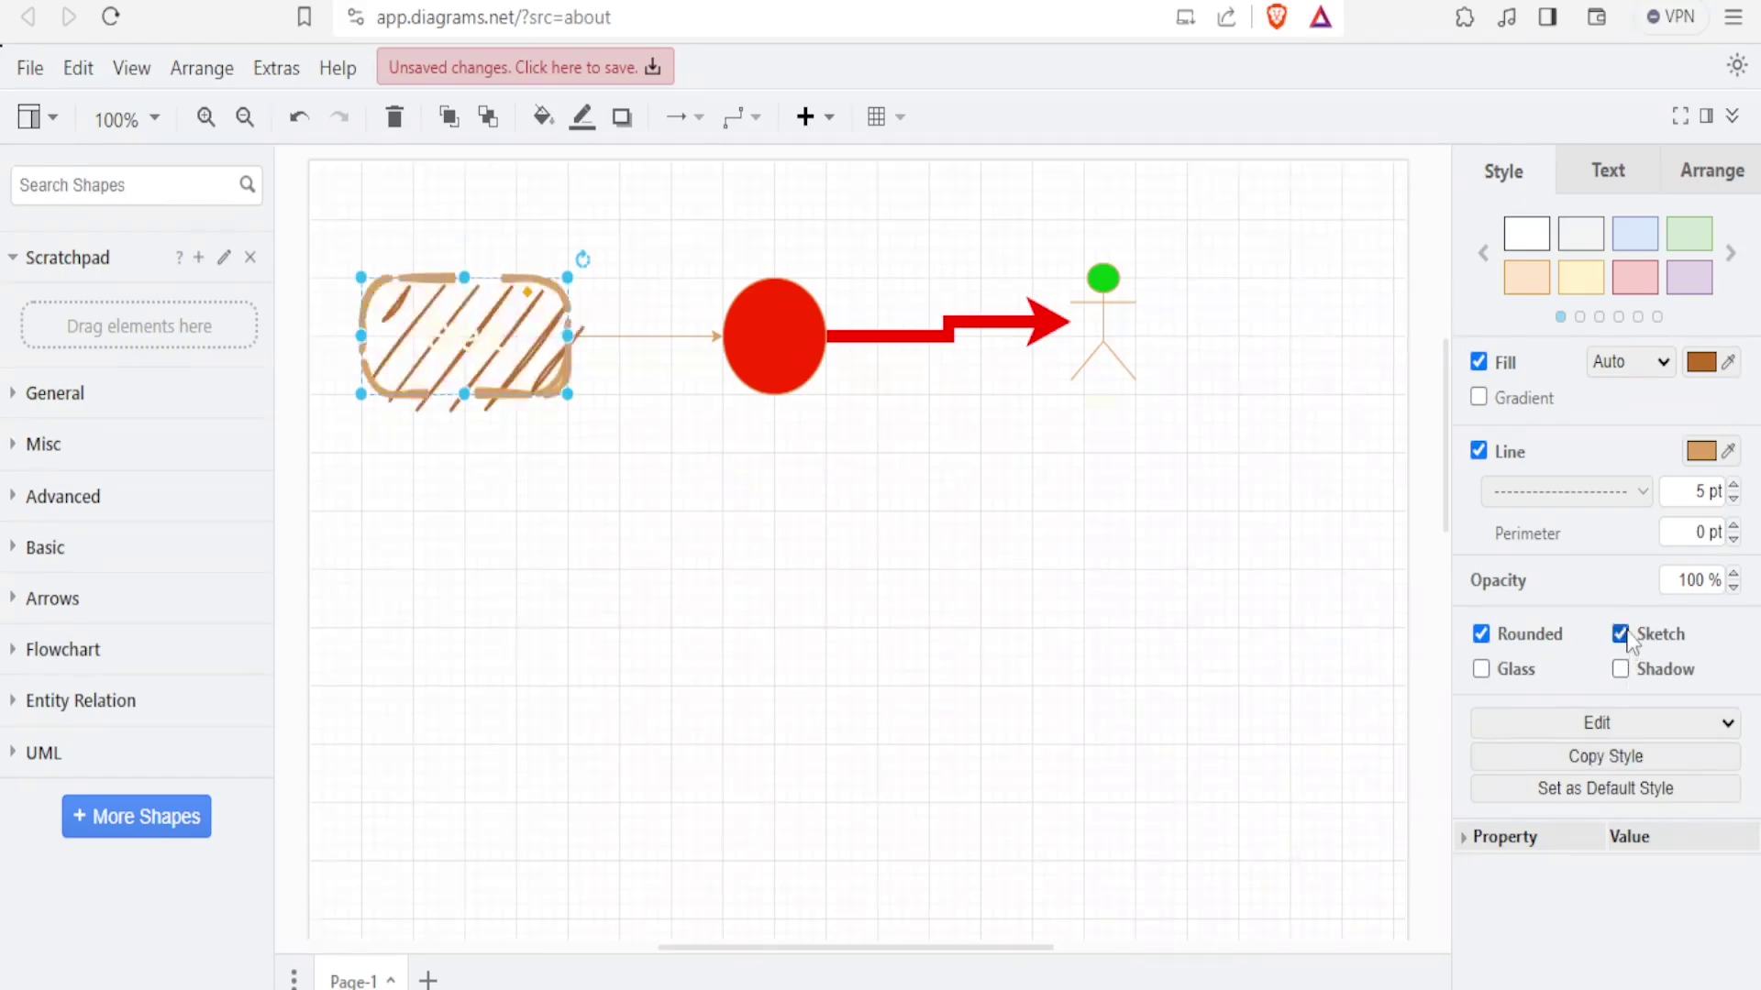
{"action": "left_click", "coordinate": [1620, 635]}
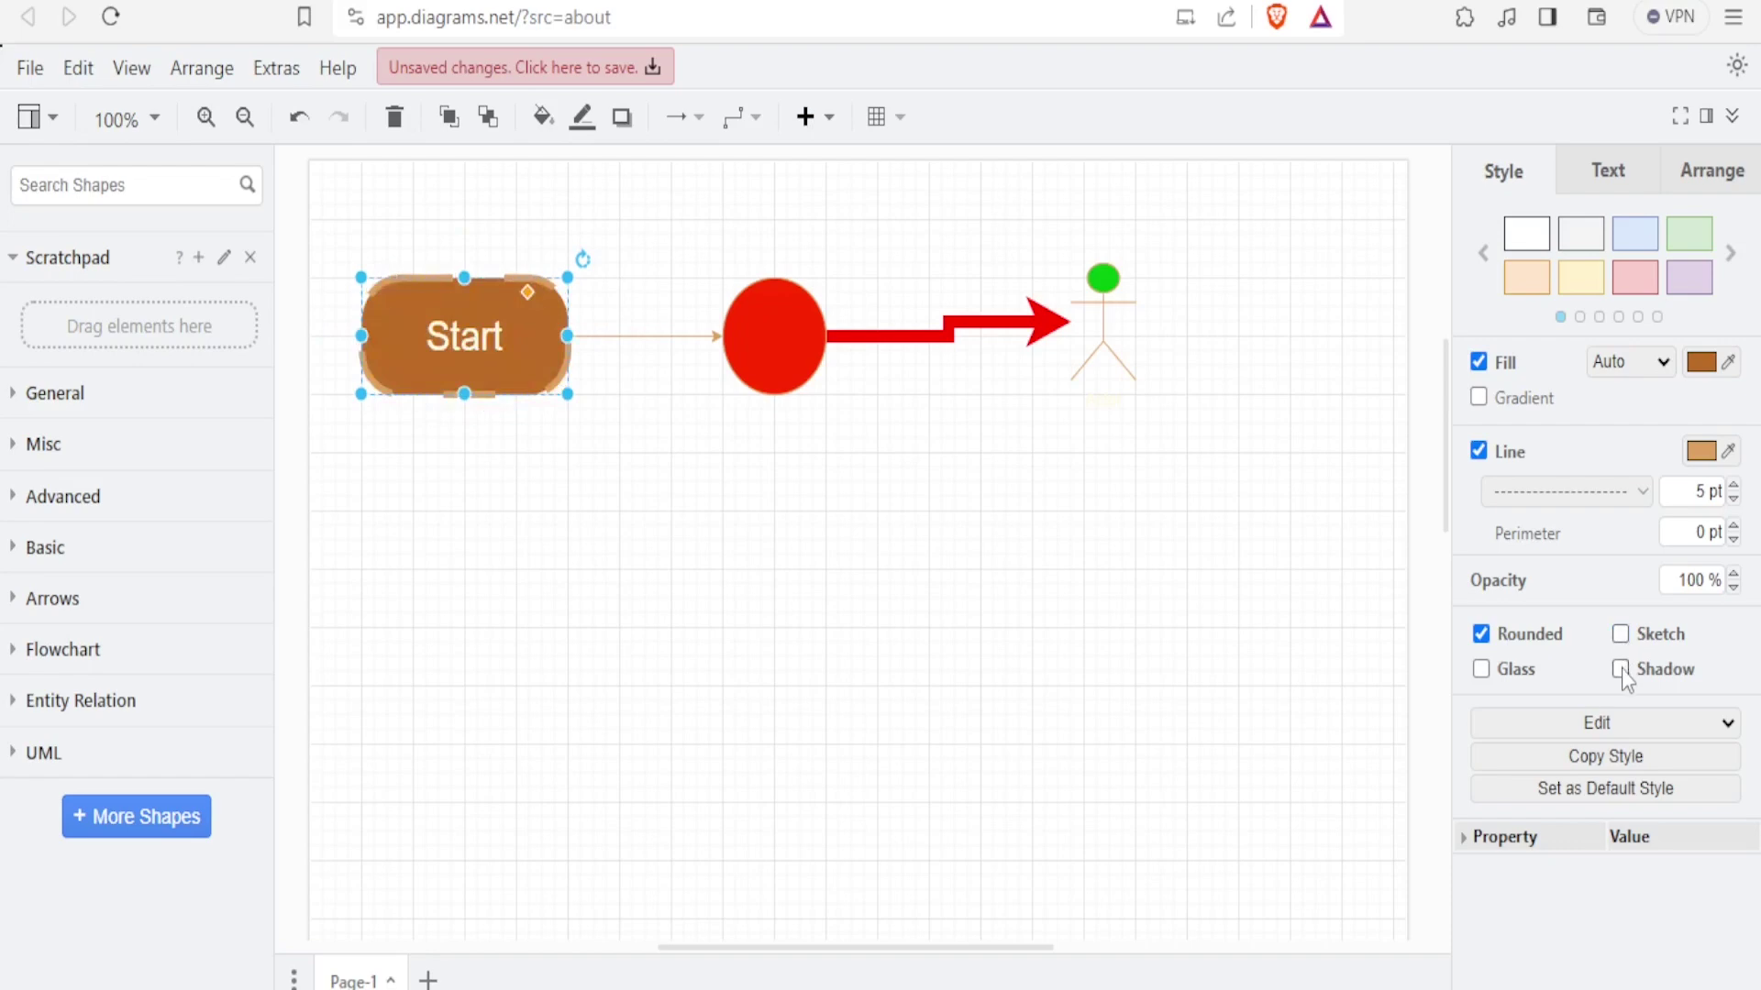
{"action": "left_click", "coordinate": [1622, 669]}
{"action": "left_click", "coordinate": [1621, 669]}
{"action": "left_click", "coordinate": [1488, 672]}
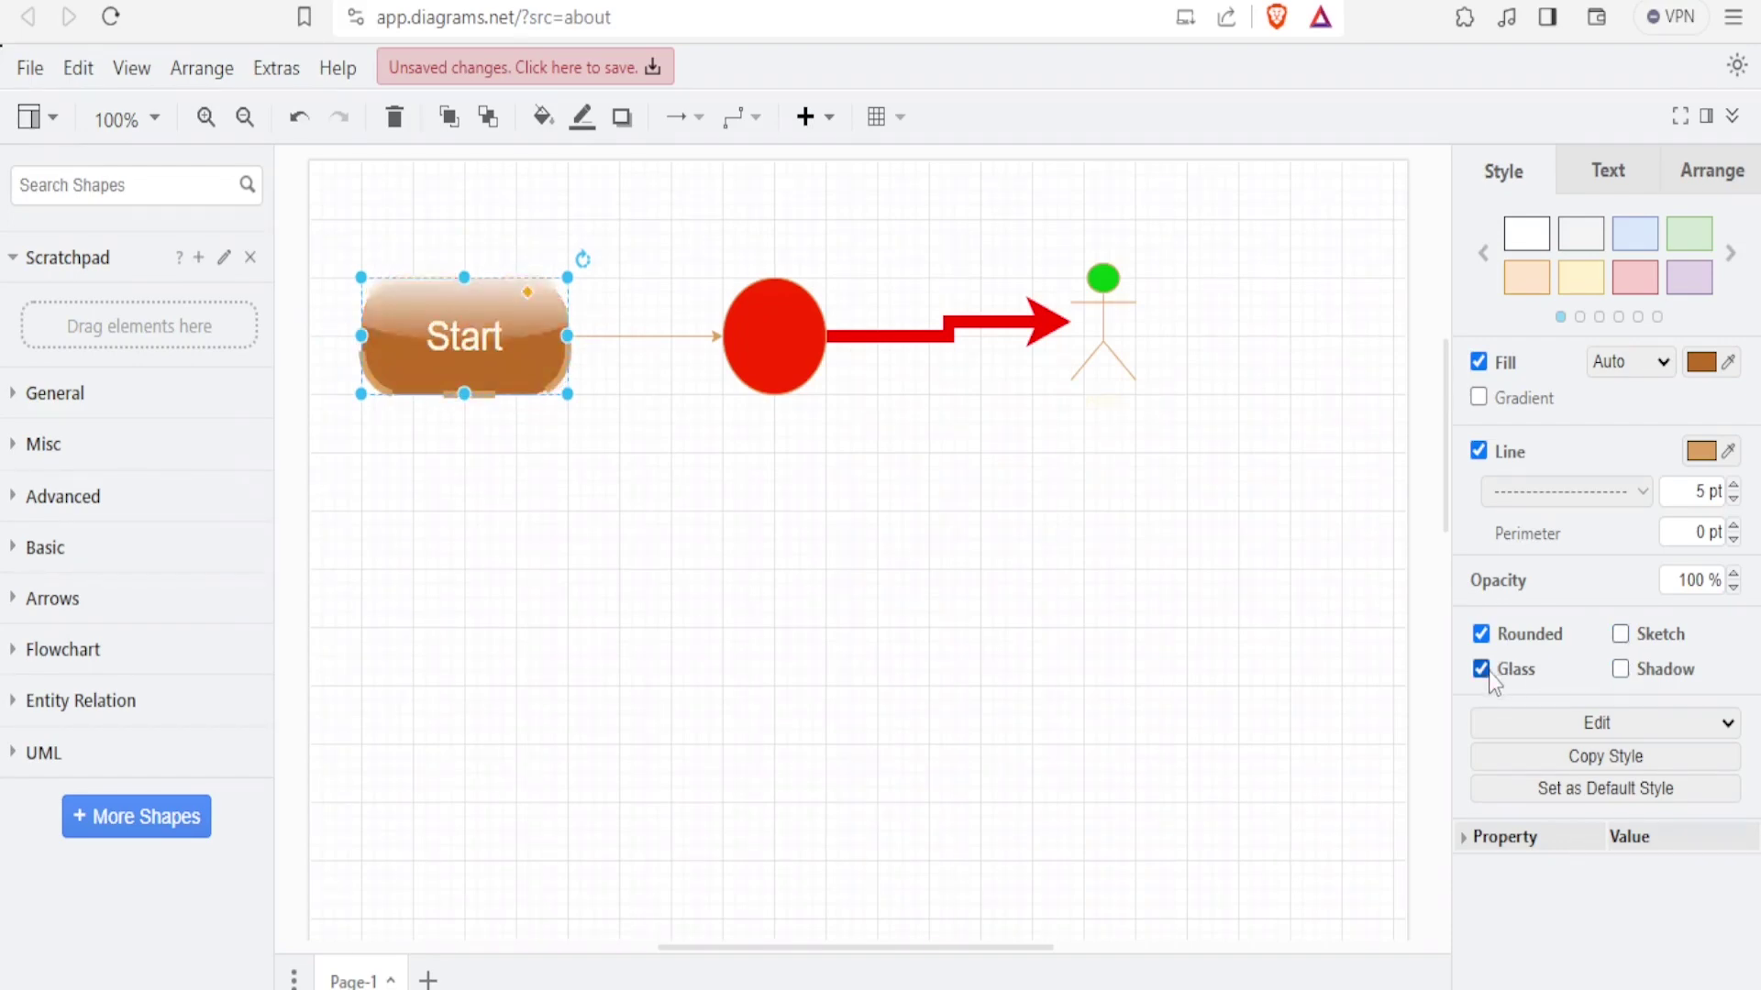
{"action": "left_click", "coordinate": [1488, 671]}
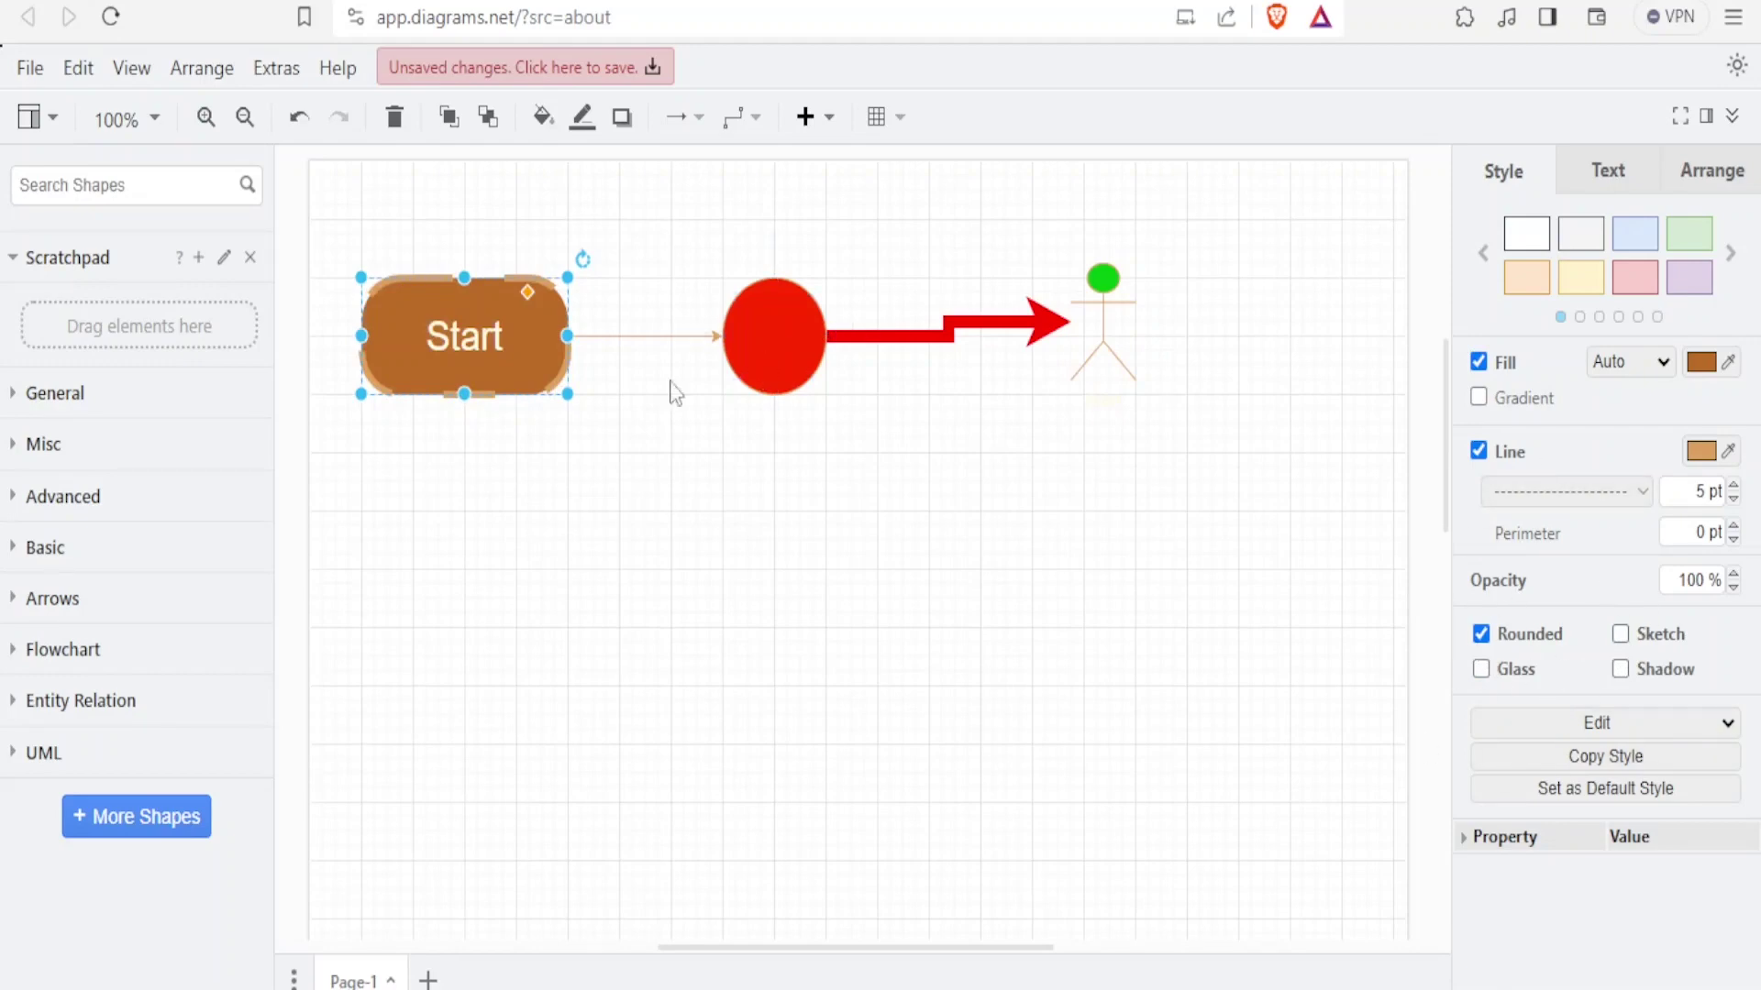
{"action": "left_click", "coordinate": [749, 569]}
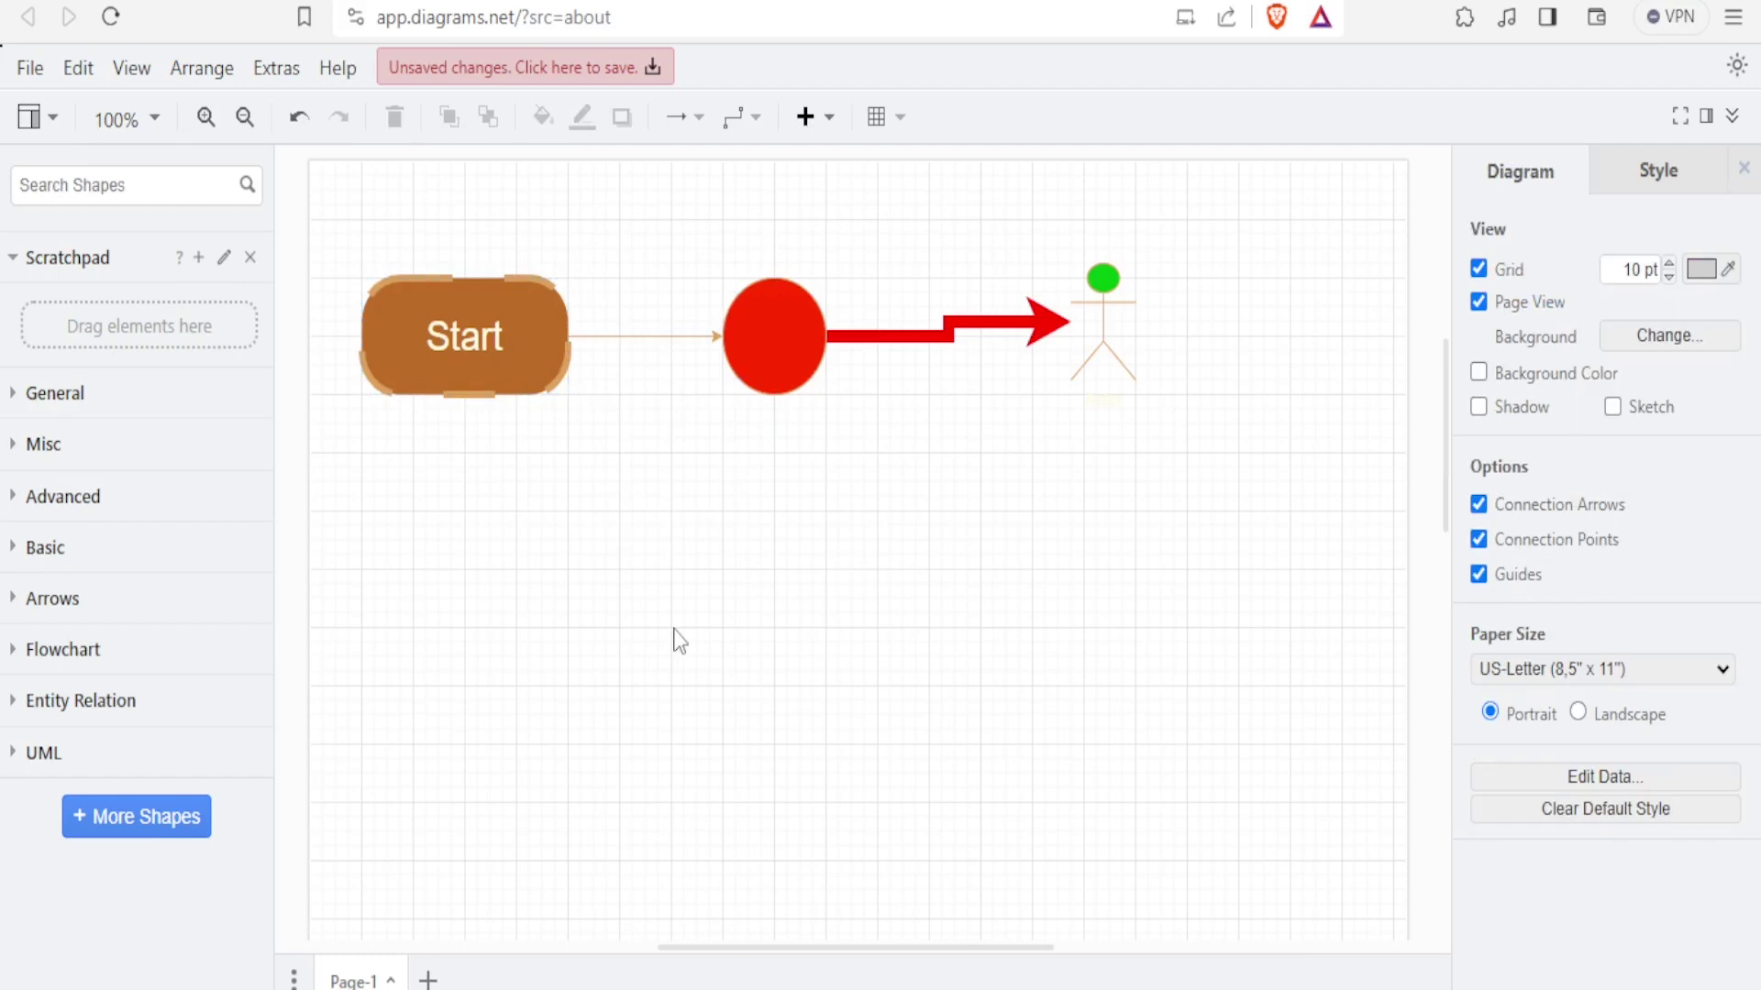
Look through the file formats available for exporting the diagram, without exporting it.
{"action": "left_click", "coordinate": [30, 73]}
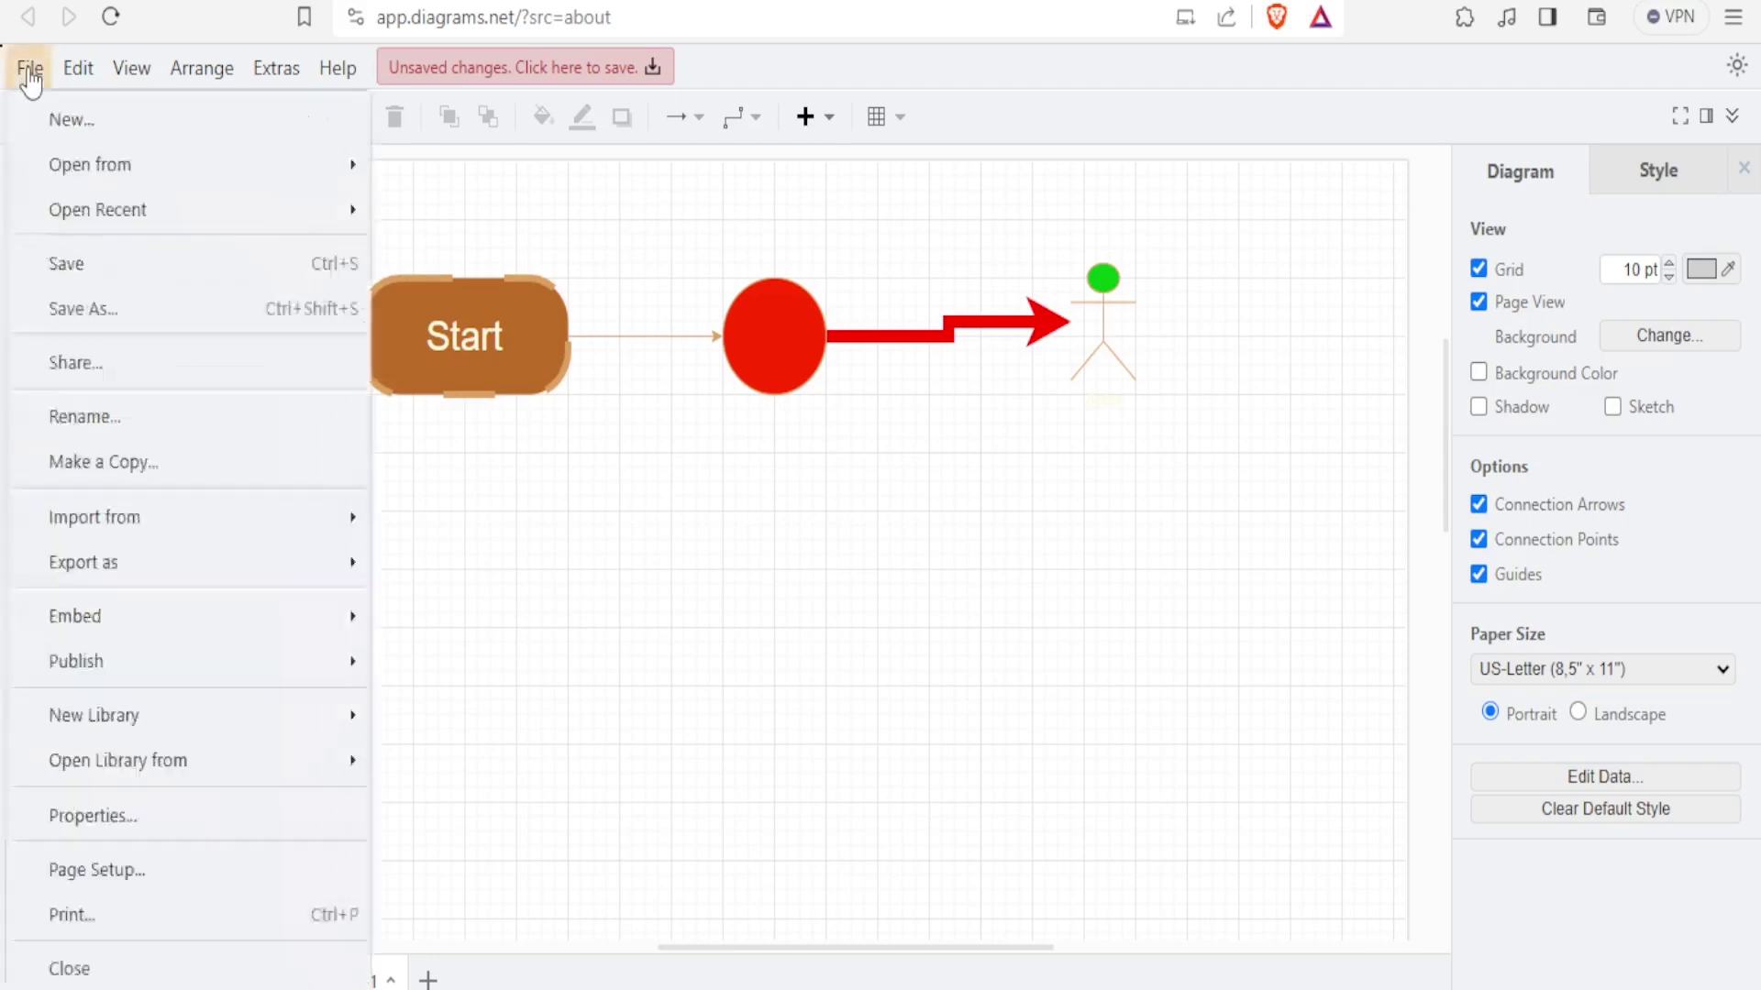
{"action": "mouse_move", "coordinate": [122, 582]}
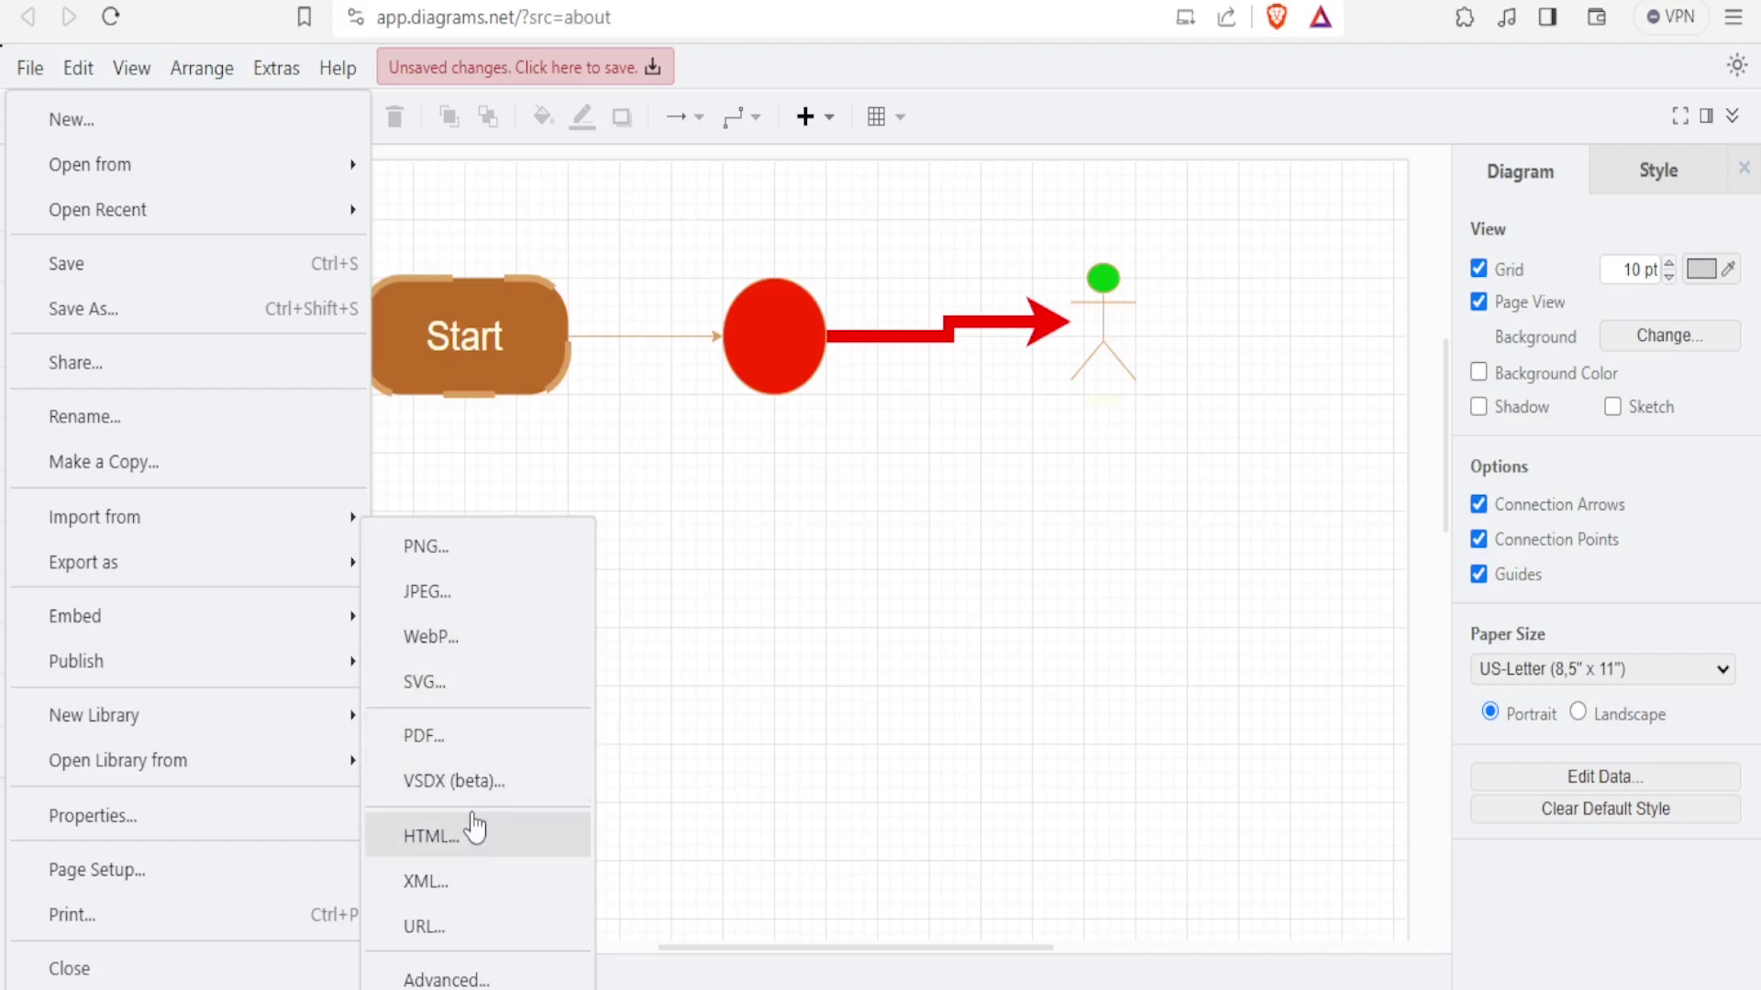
{"action": "left_click", "coordinate": [693, 682]}
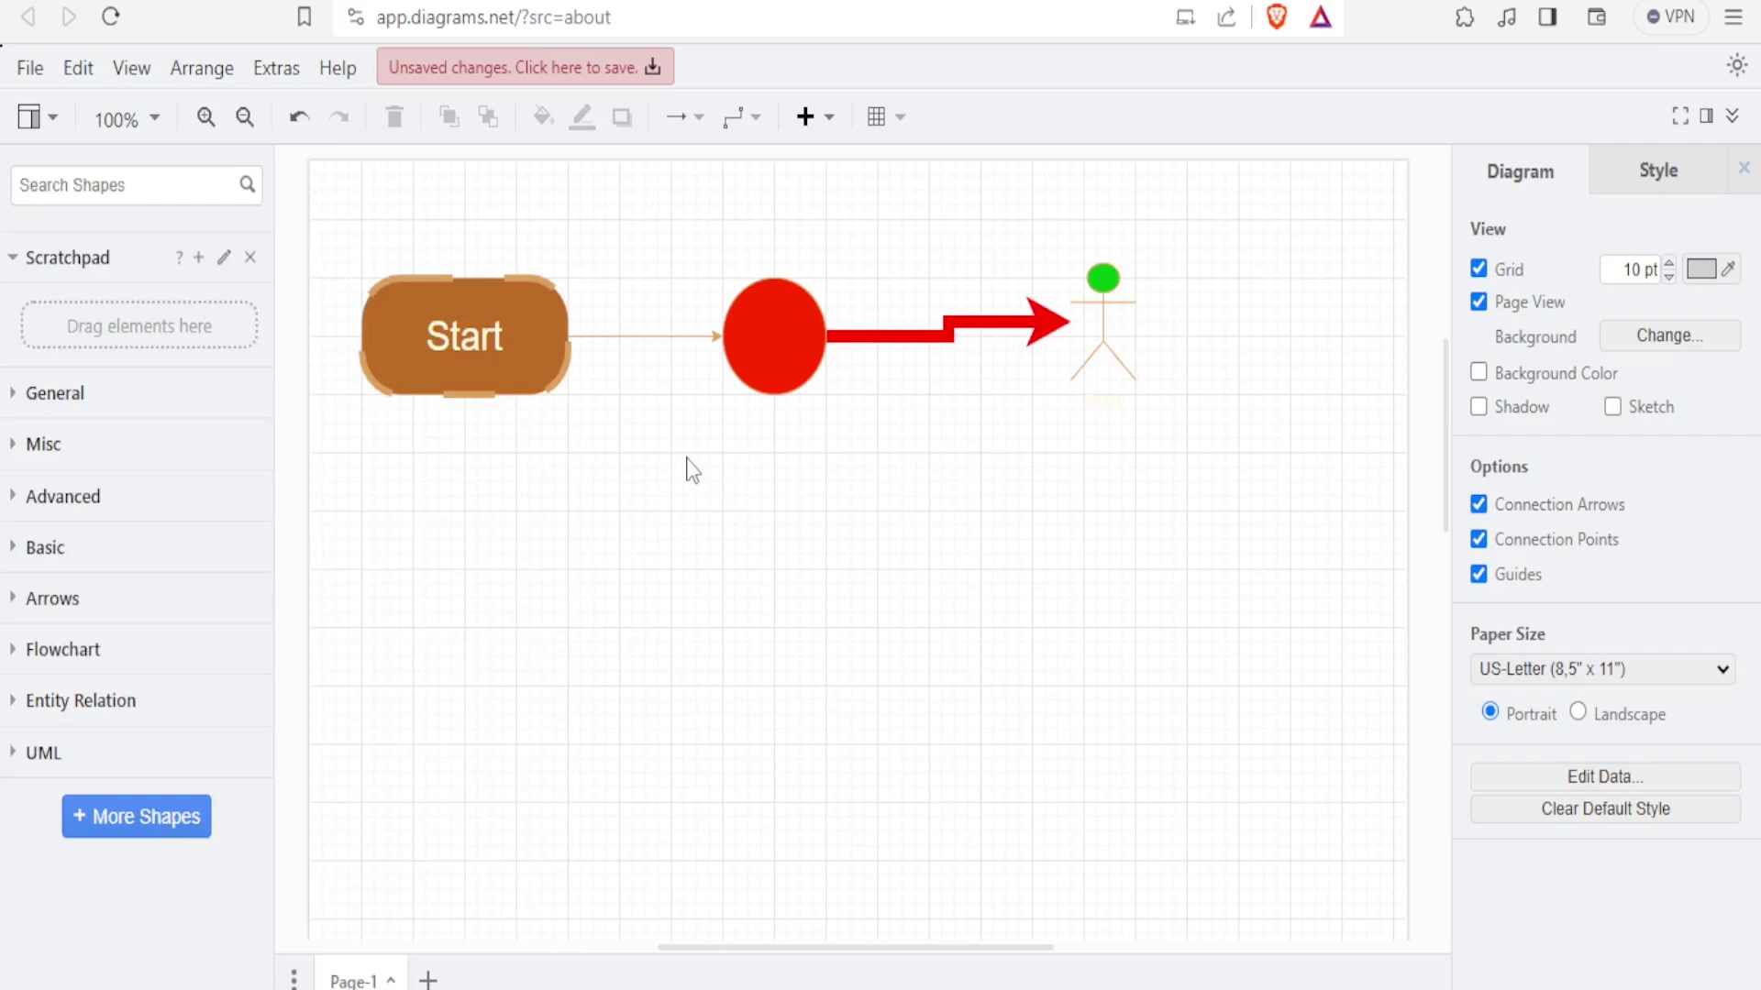
Move the red circle slightly upward and group all the diagram's shapes and connectors.
{"action": "left_click_drag", "start_coordinate": [775, 356], "coordinate": [778, 307]}
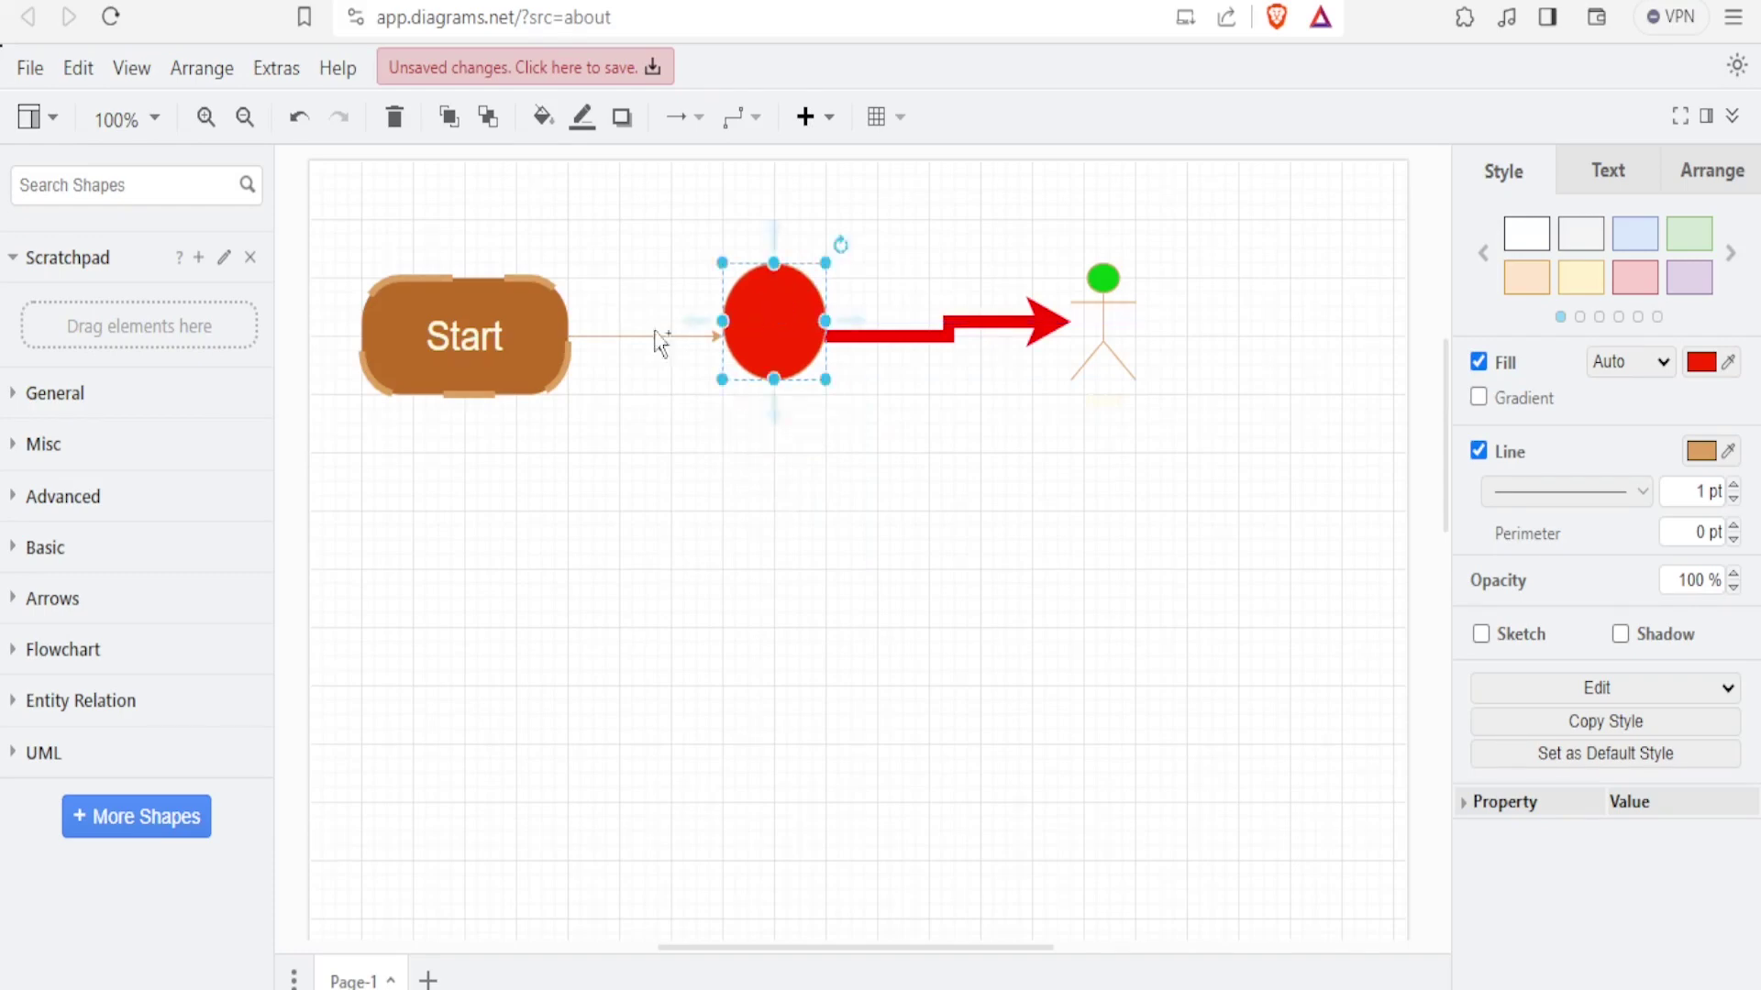
{"action": "key", "text": "ctrl+a"}
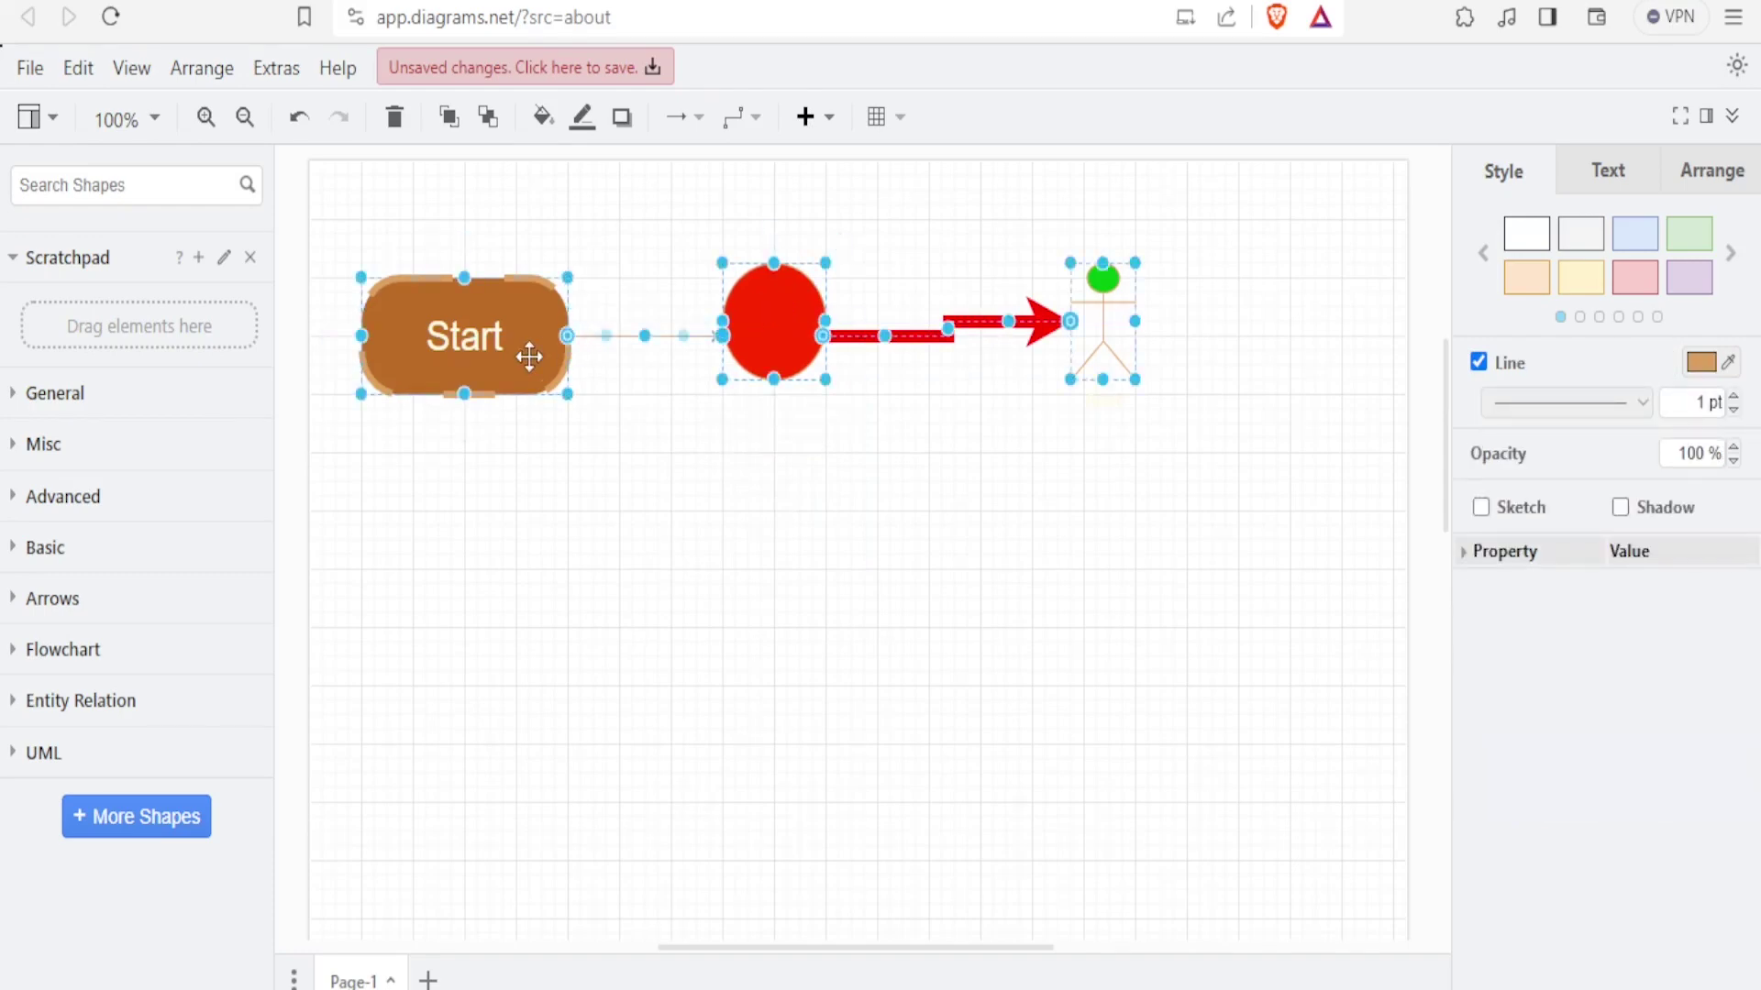
{"action": "right_click", "coordinate": [530, 357]}
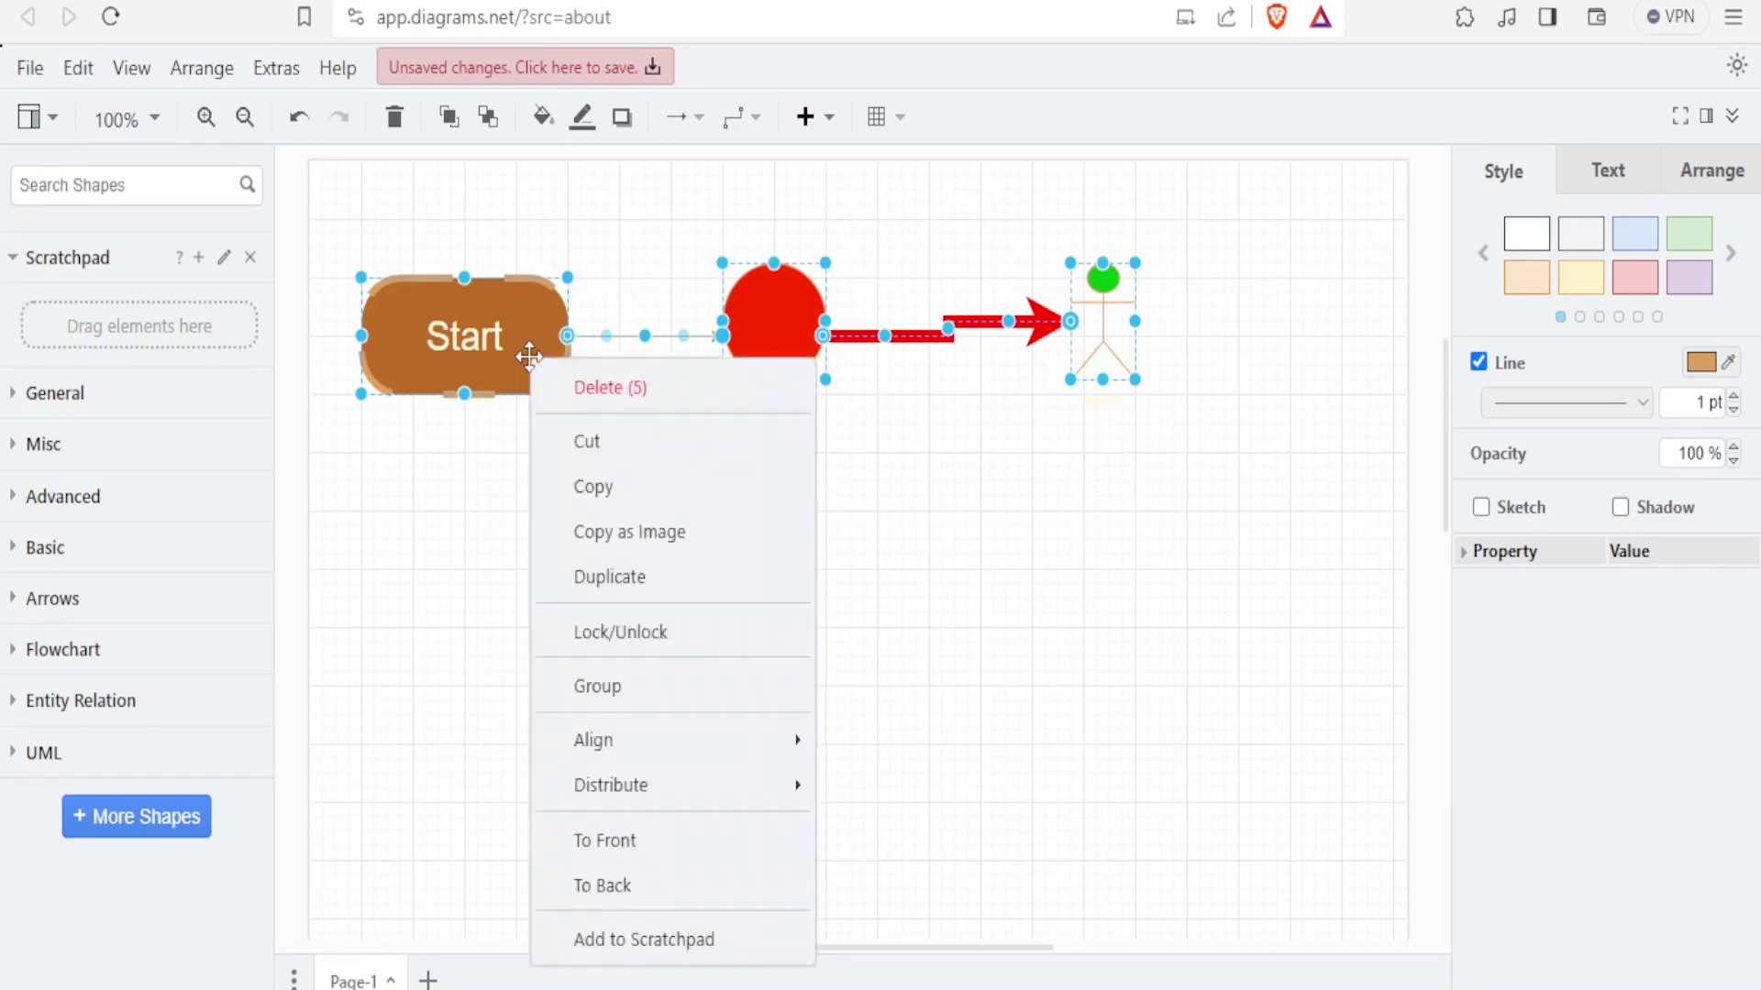
{"action": "left_click", "coordinate": [610, 694]}
{"action": "key", "text": "ctrl+z"}
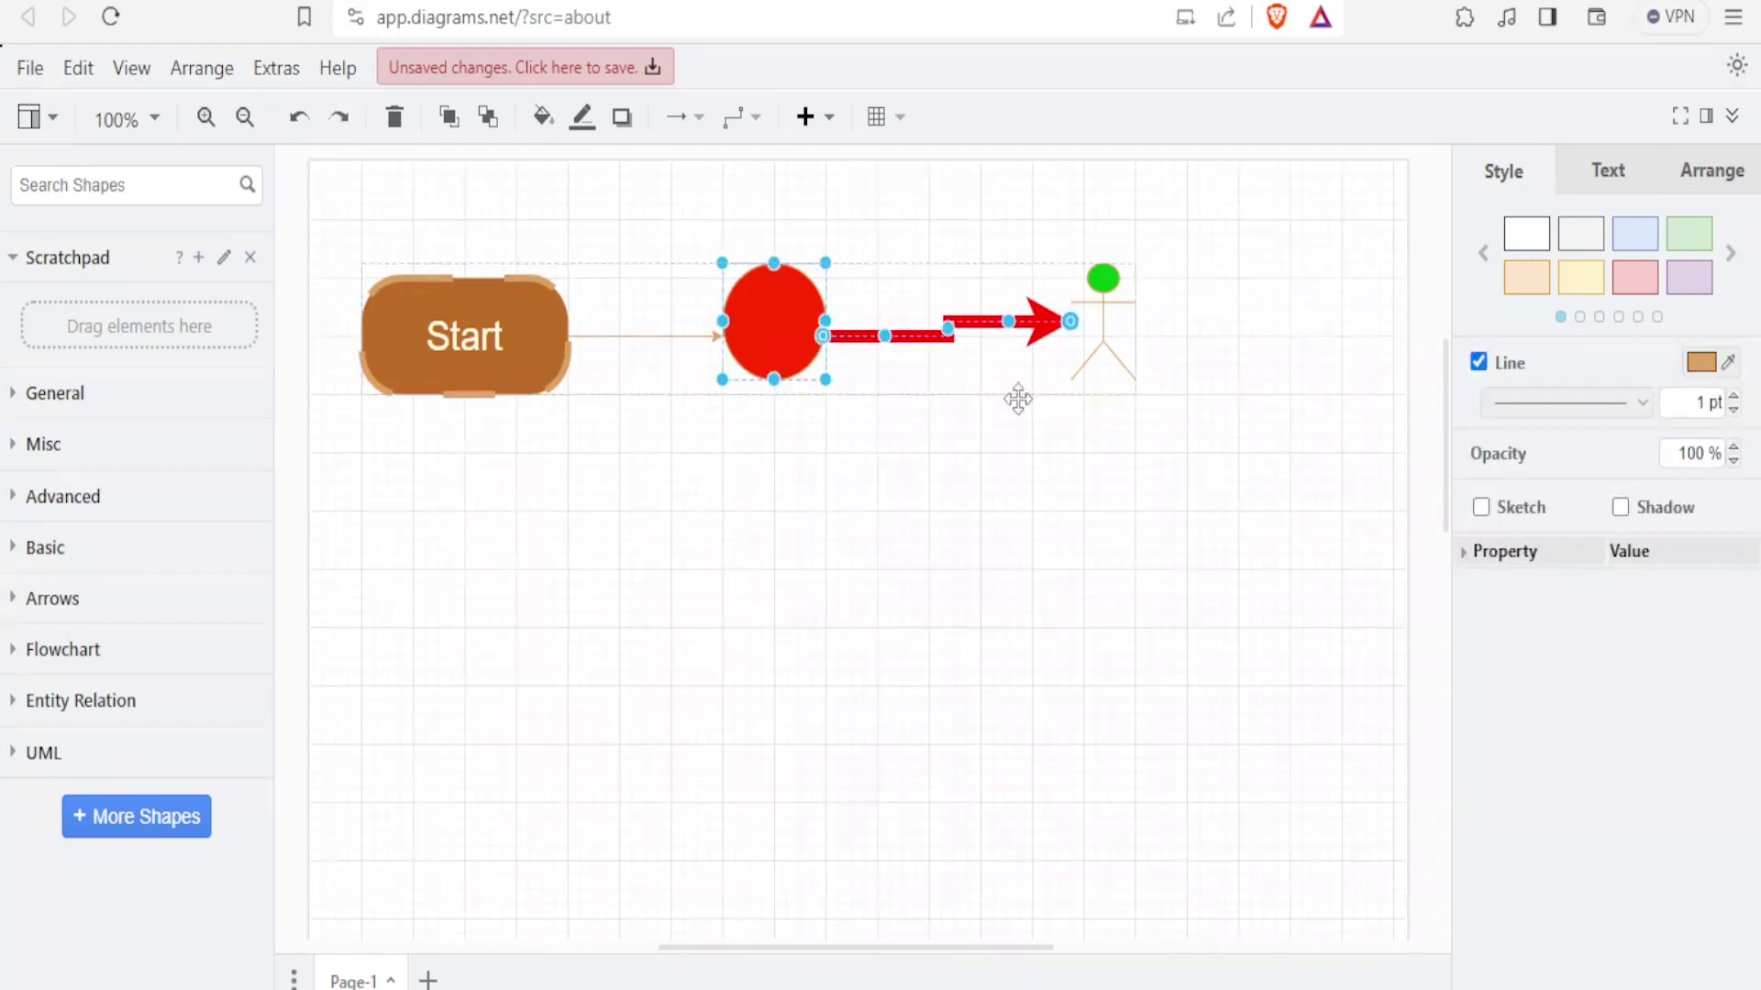
Move the grouped diagram down the page and back up near the page's upper edge.
{"action": "left_click", "coordinate": [1018, 389]}
{"action": "left_click_drag", "start_coordinate": [1018, 388], "coordinate": [1044, 594]}
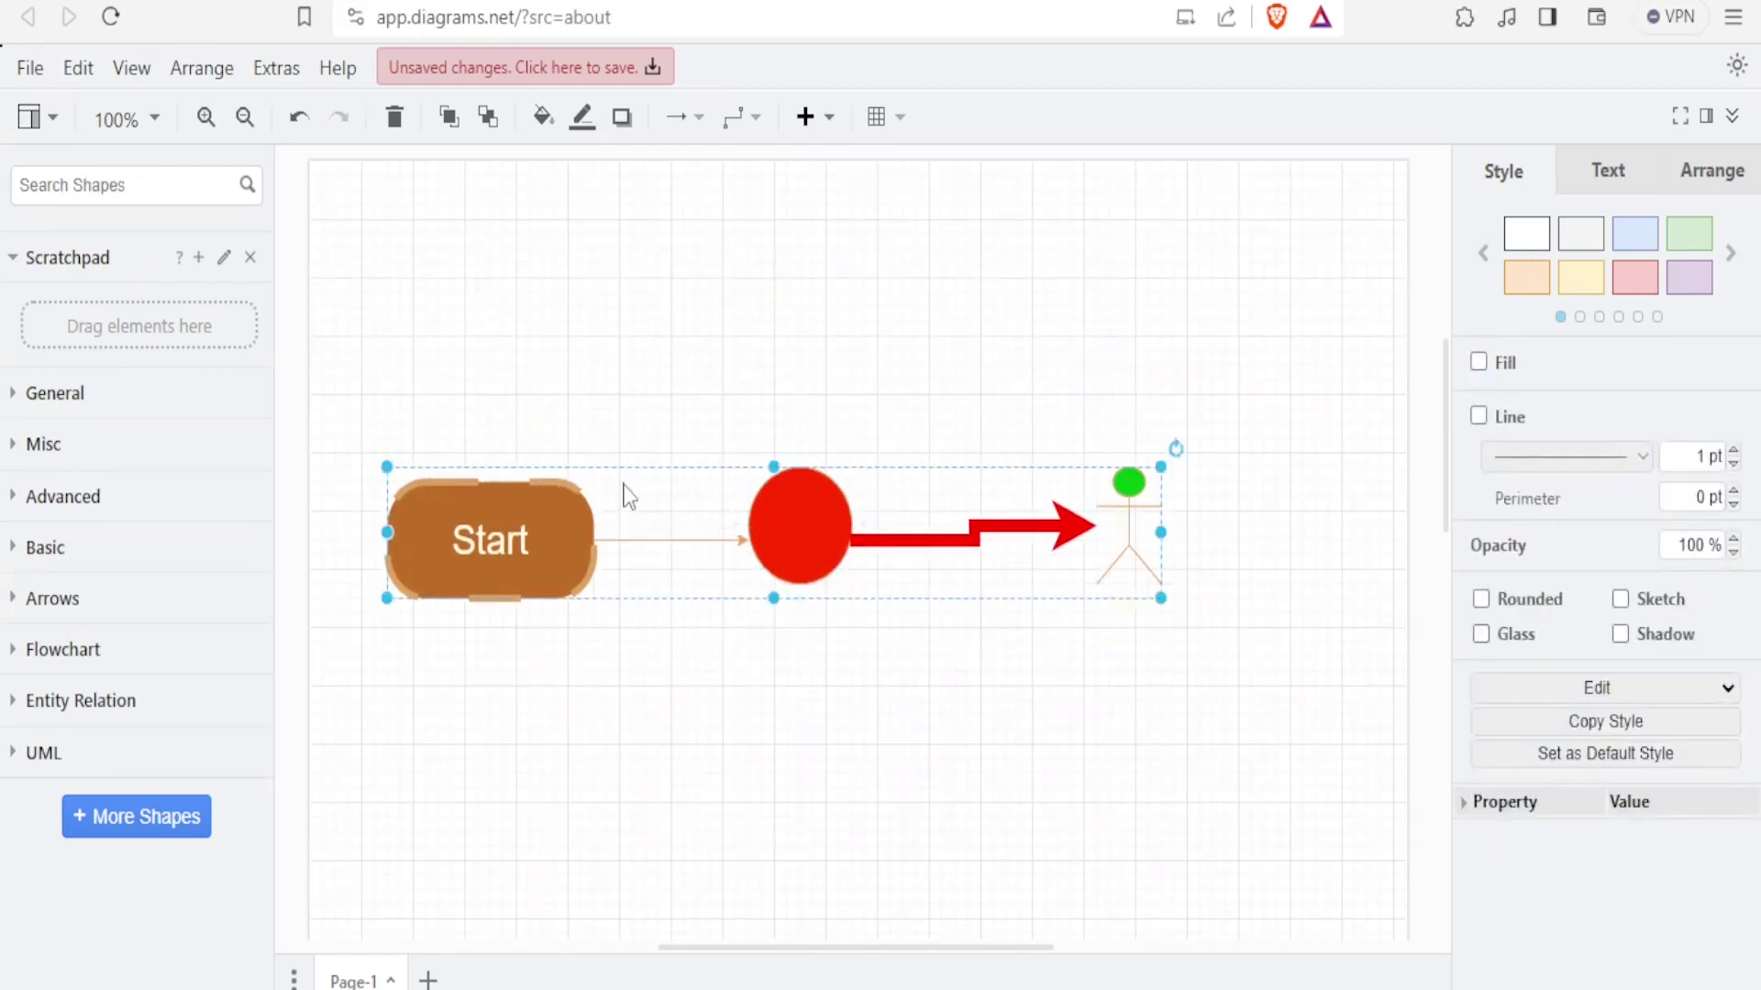
{"action": "left_click", "coordinate": [602, 426]}
{"action": "left_click_drag", "start_coordinate": [899, 458], "coordinate": [884, 319]}
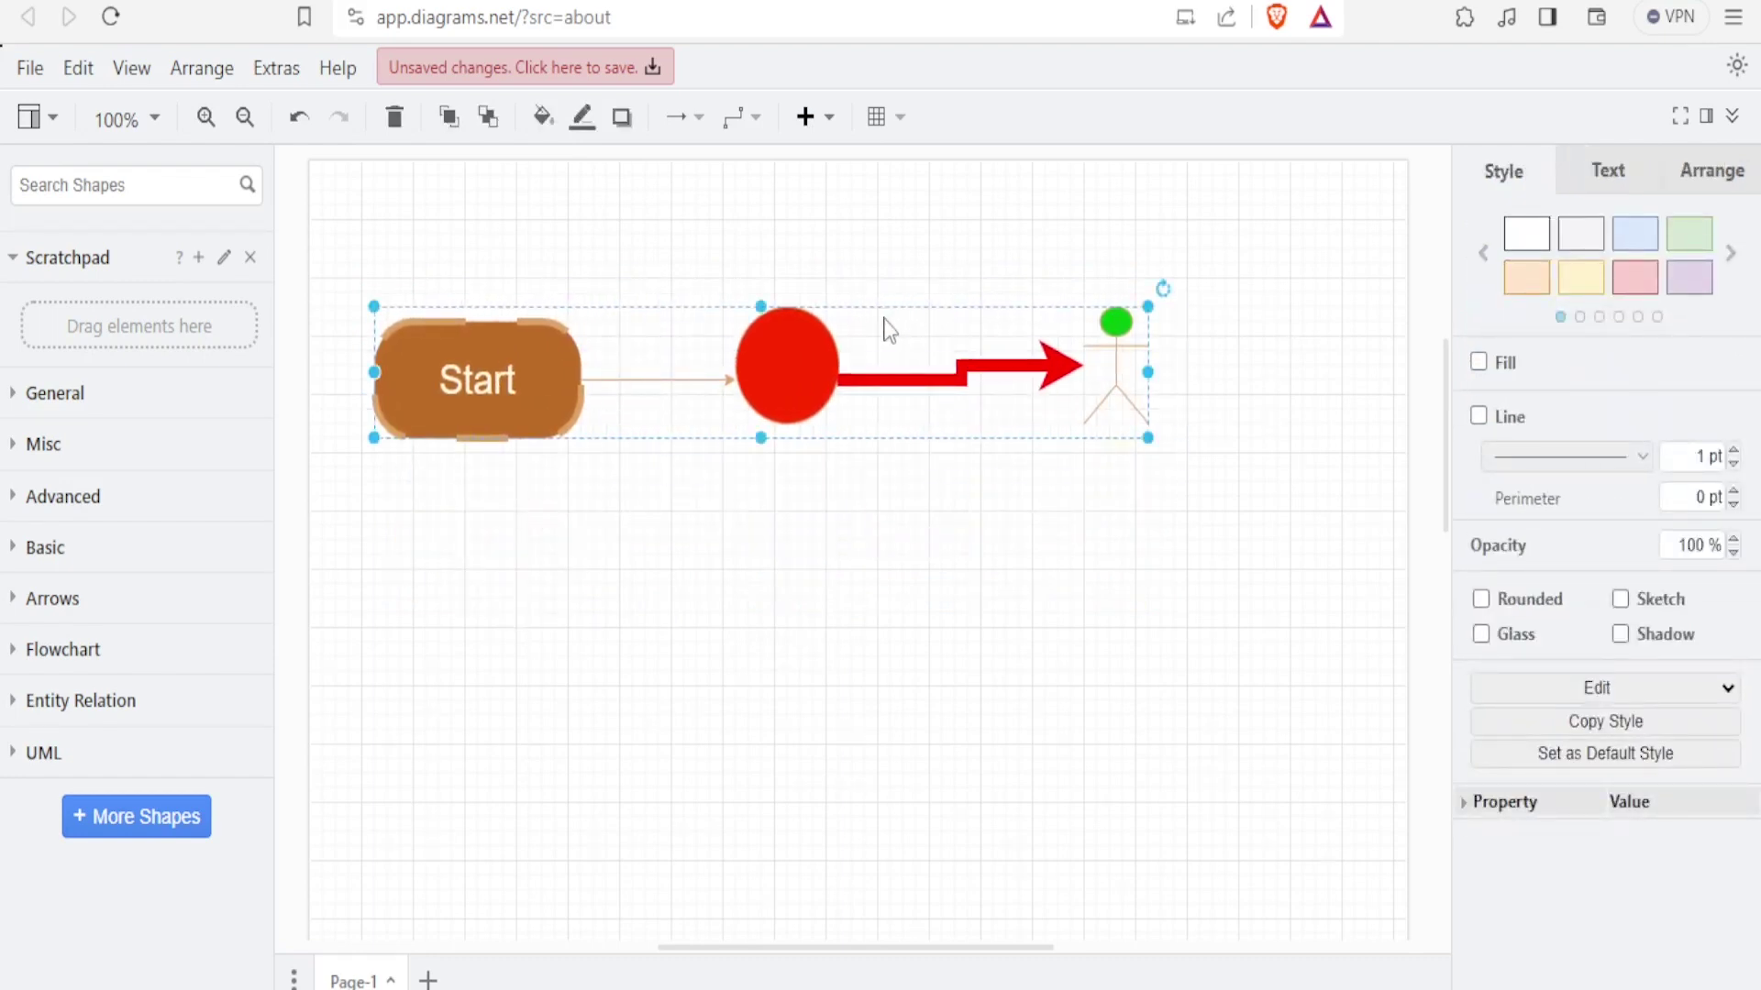
{"action": "left_click", "coordinate": [873, 555]}
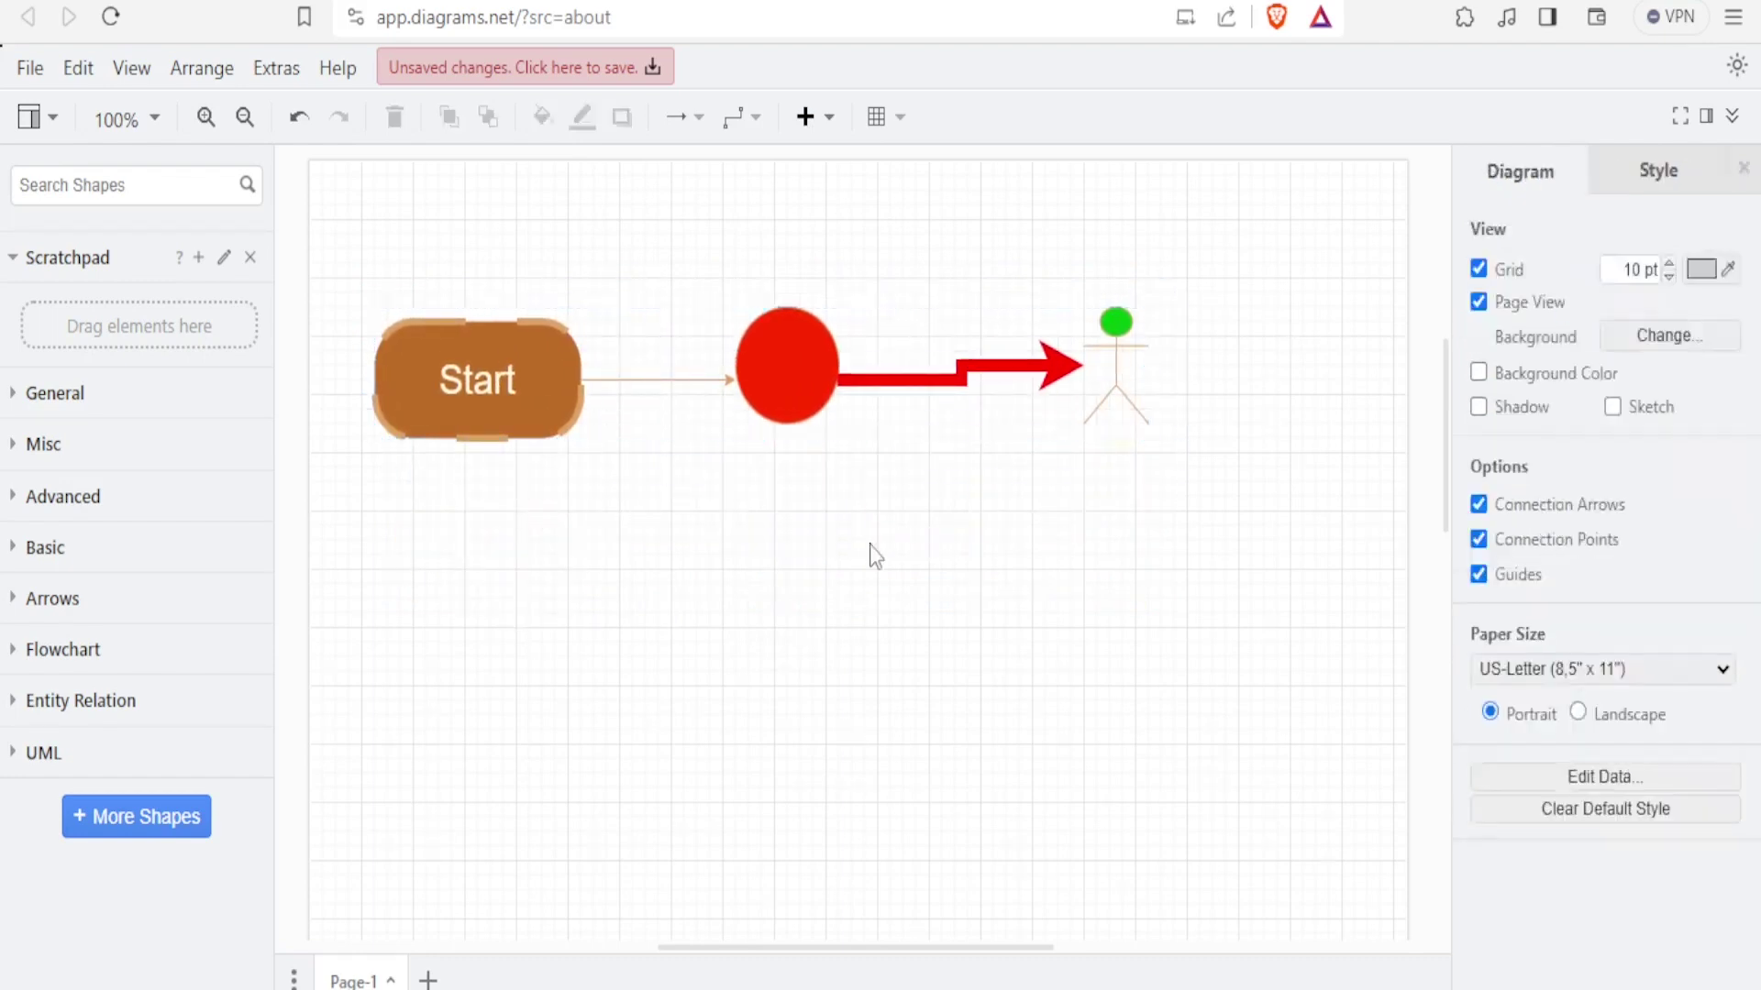
Move the red circle below the row of shapes and attach the end of the "Start" connector to the circle's upper-left connection point.
{"action": "left_click", "coordinate": [784, 399]}
{"action": "left_click_drag", "start_coordinate": [784, 399], "coordinate": [777, 587]}
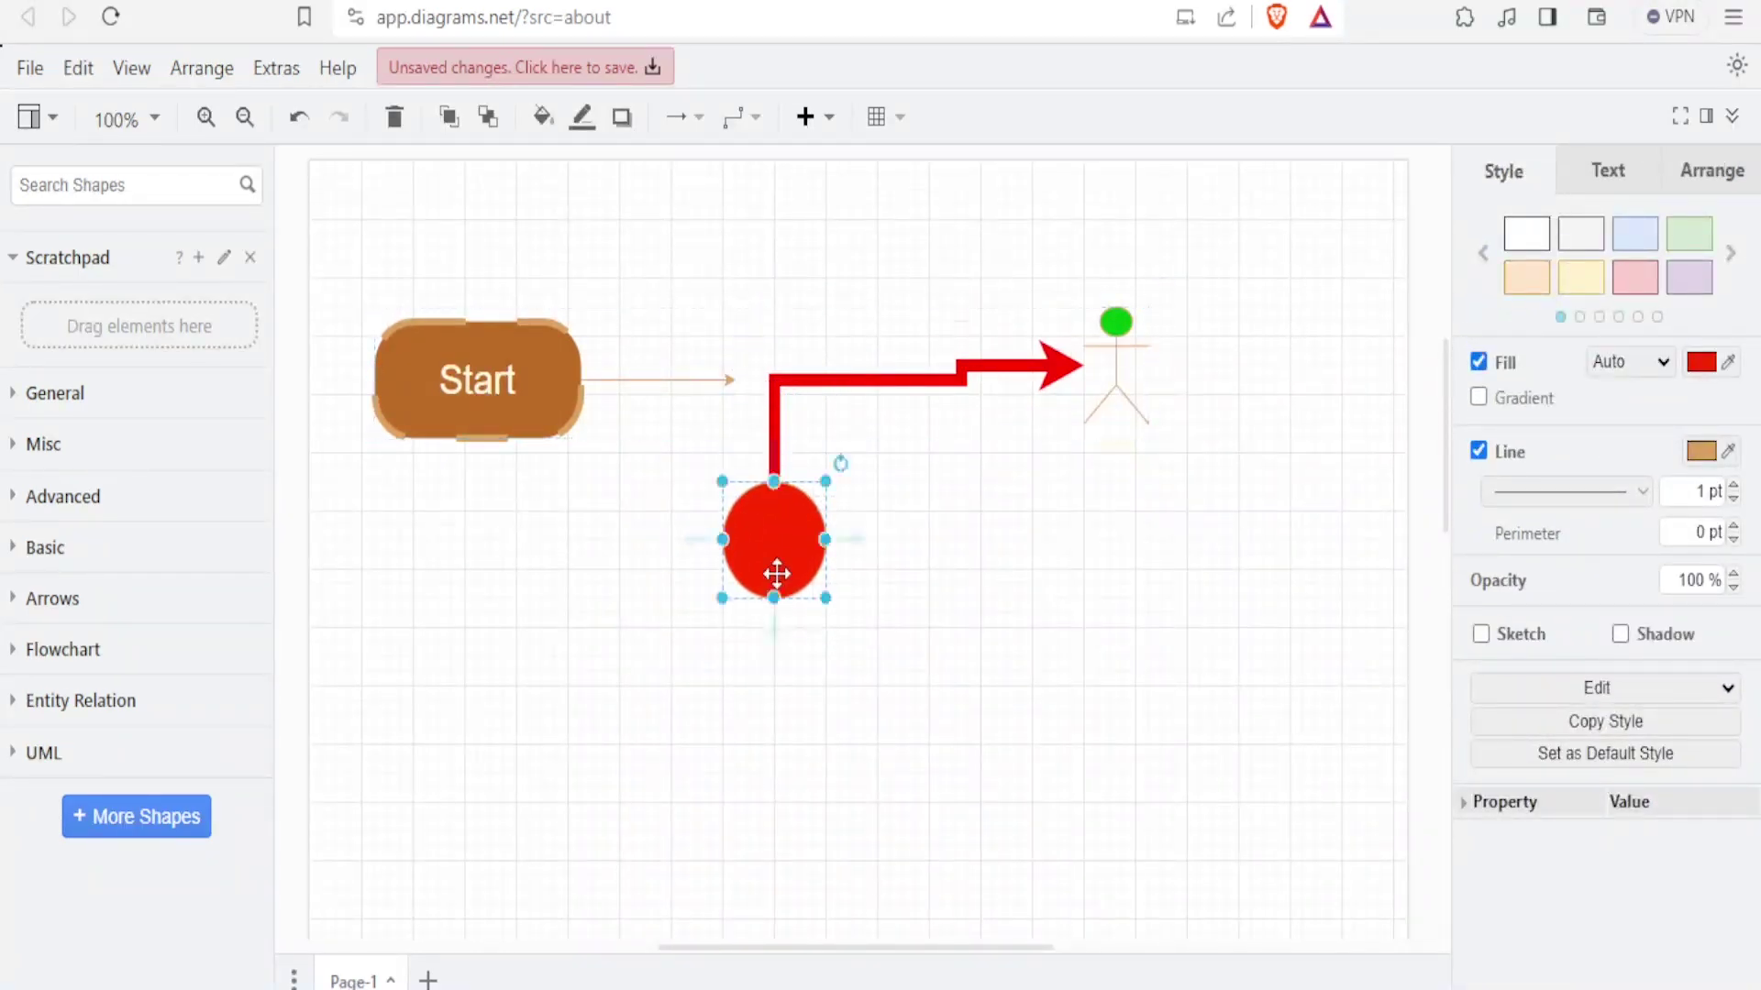
{"action": "left_click", "coordinate": [707, 377]}
{"action": "left_click_drag", "start_coordinate": [729, 384], "coordinate": [735, 498]}
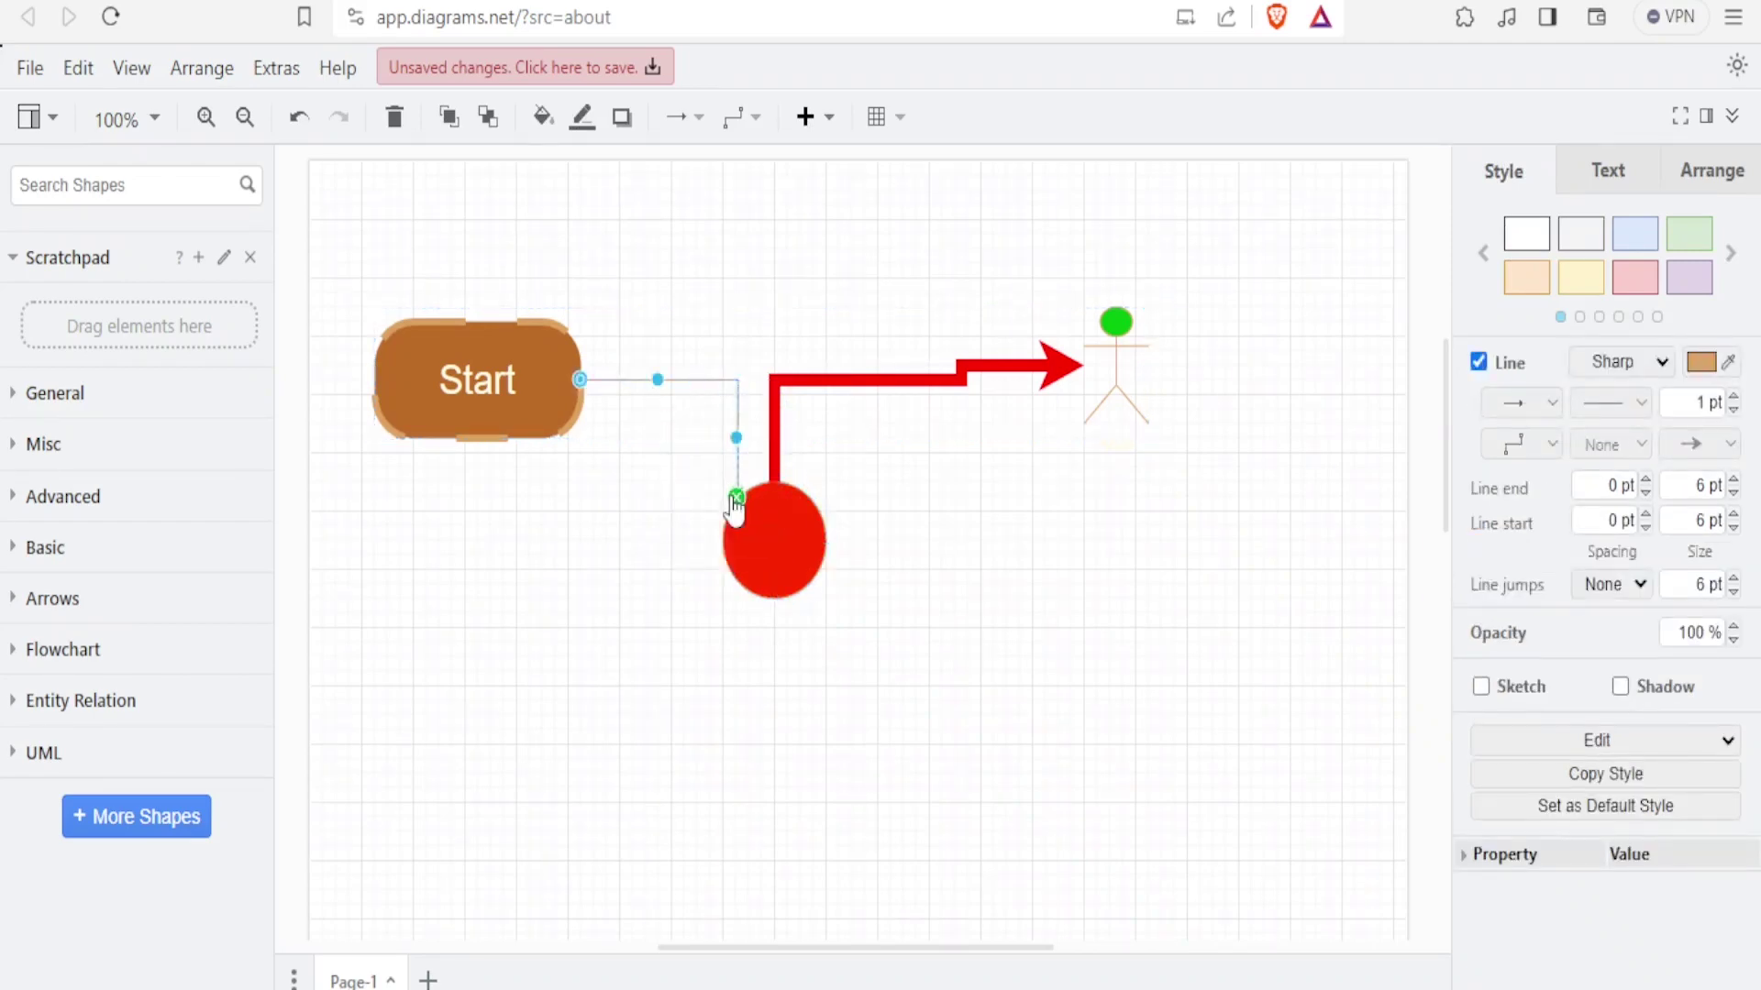
{"action": "left_click", "coordinate": [912, 550]}
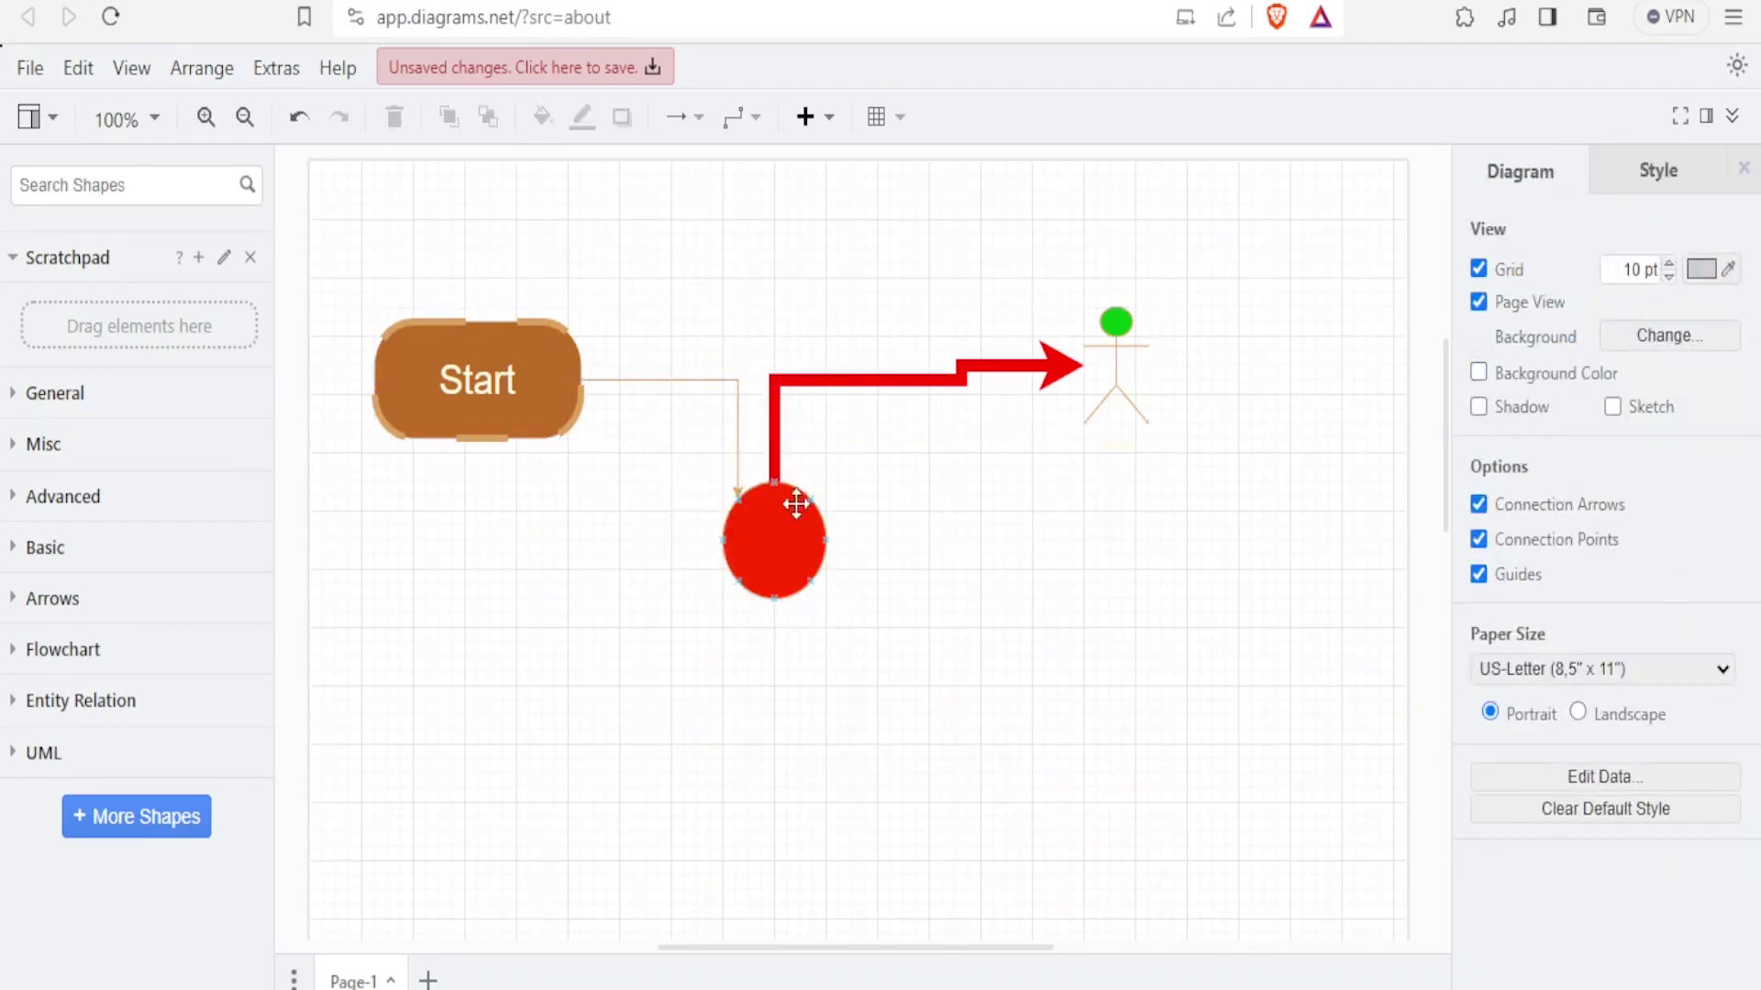
{"action": "left_click", "coordinate": [885, 378]}
{"action": "left_click", "coordinate": [929, 470]}
{"action": "left_click", "coordinate": [523, 385]}
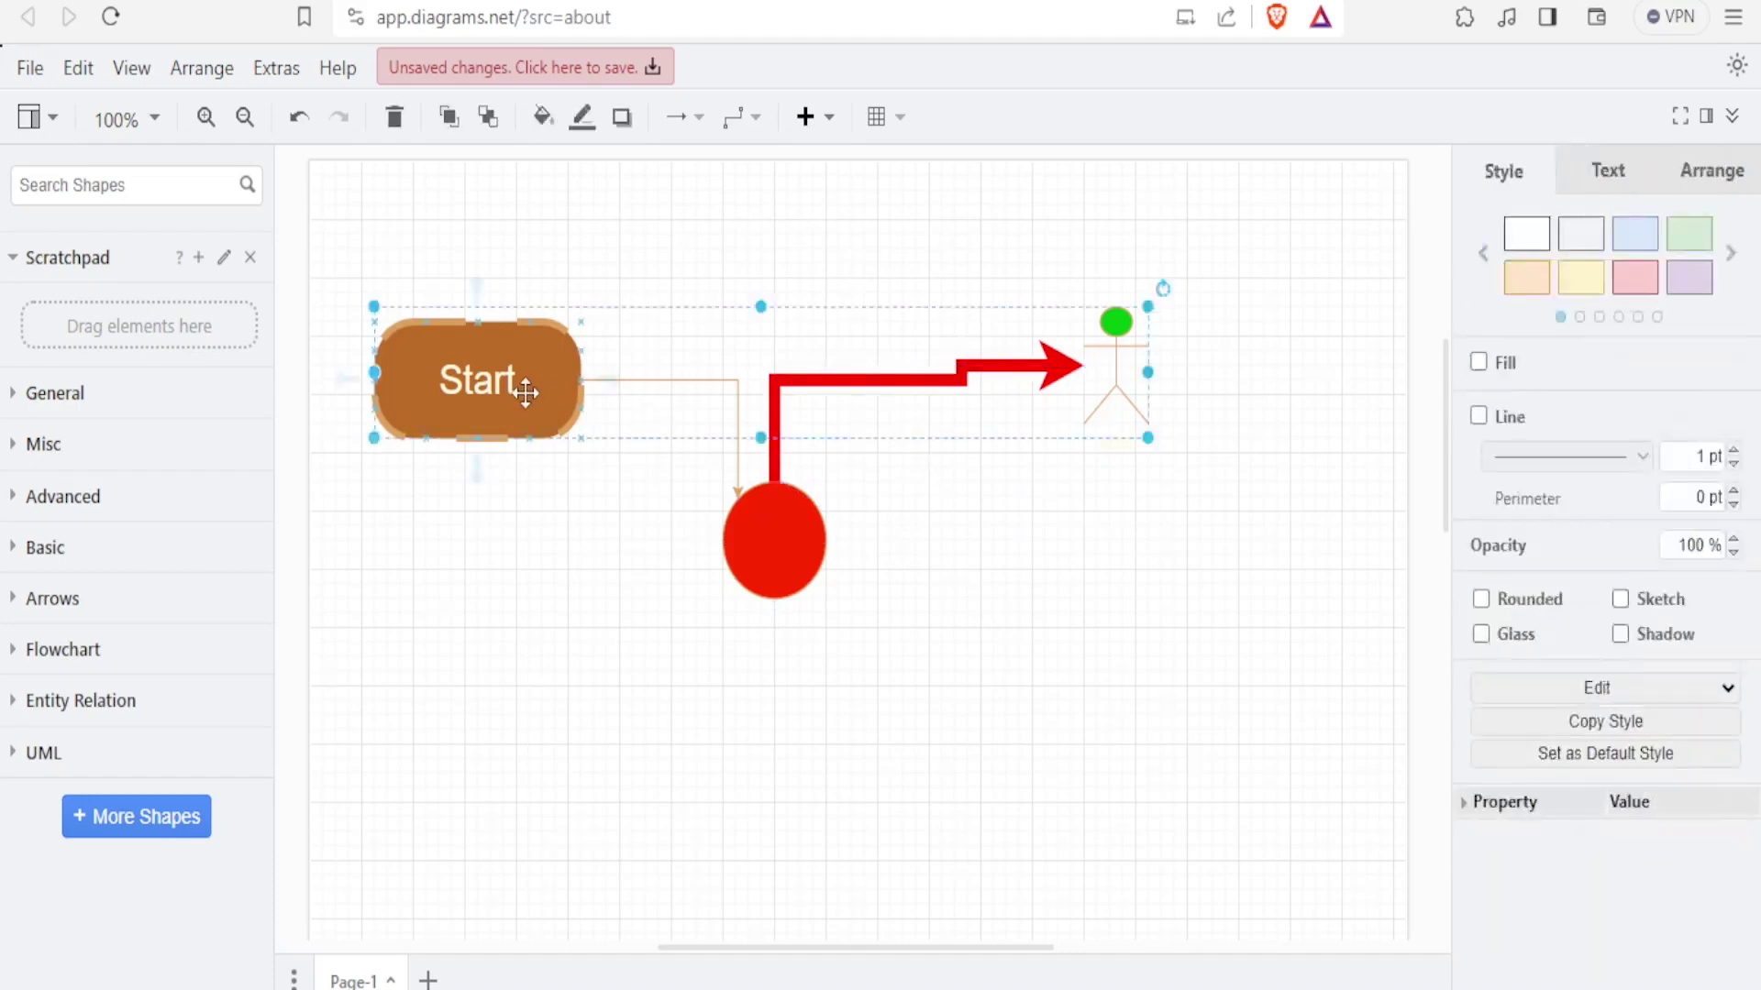
{"action": "left_click", "coordinate": [688, 325]}
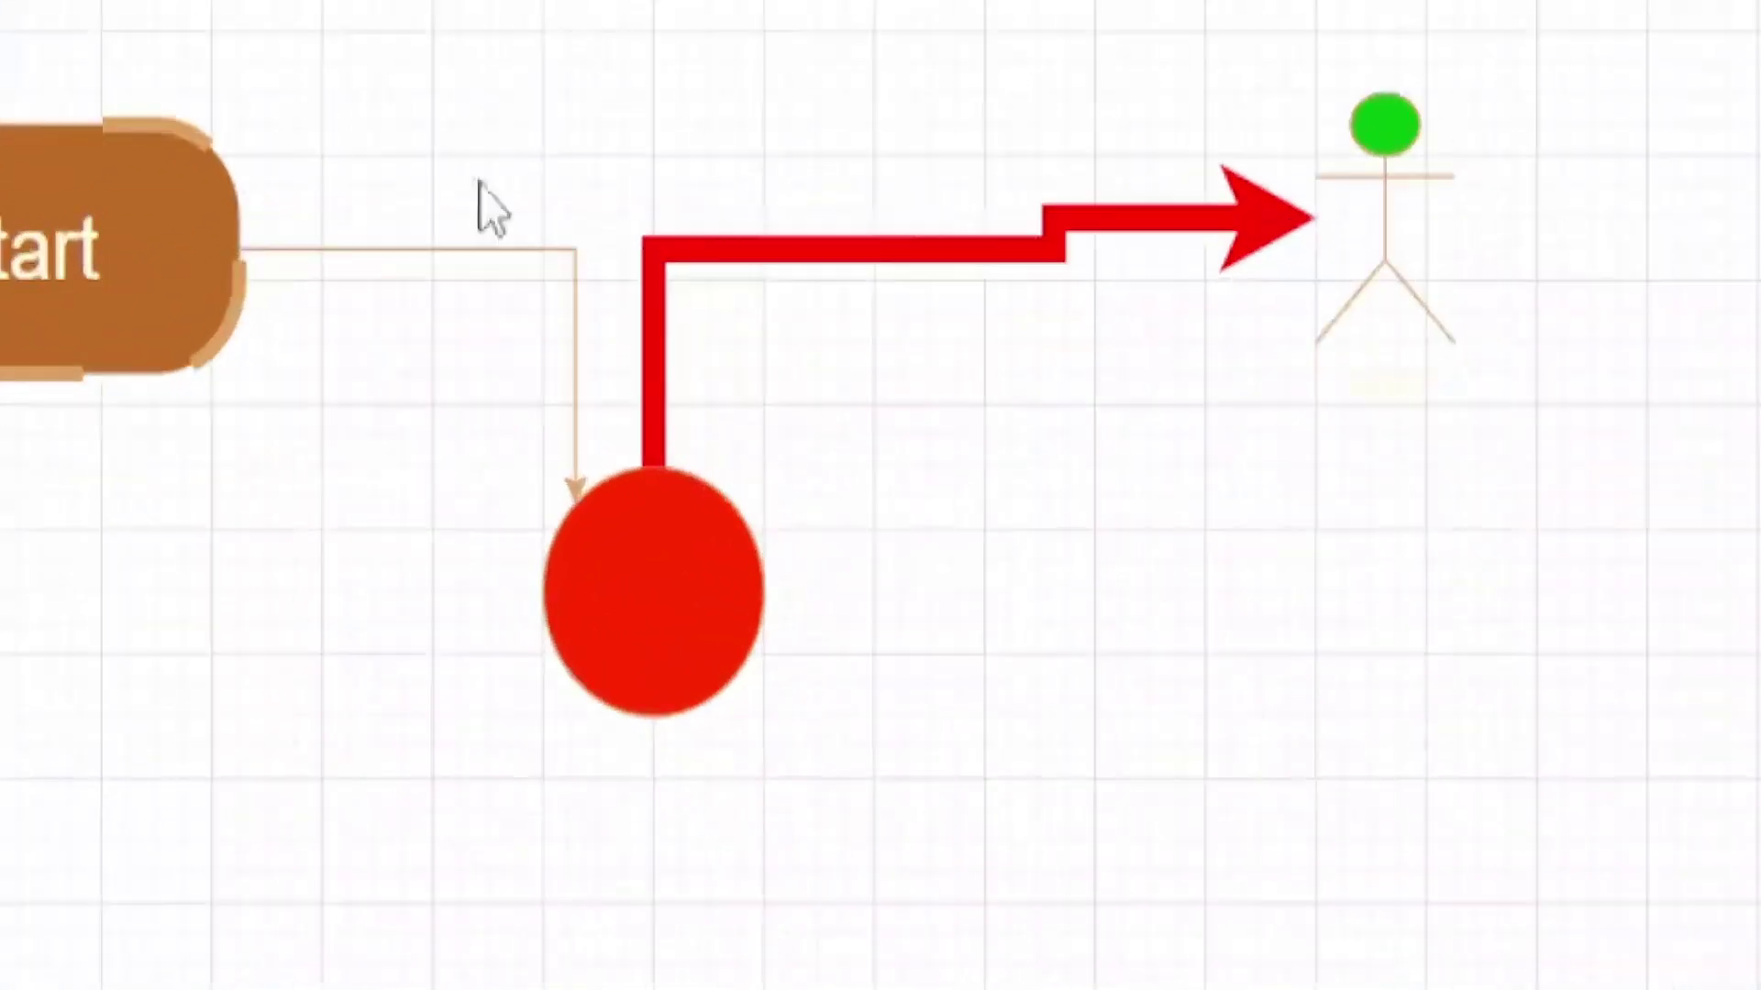
{"action": "left_click", "coordinate": [1385, 218]}
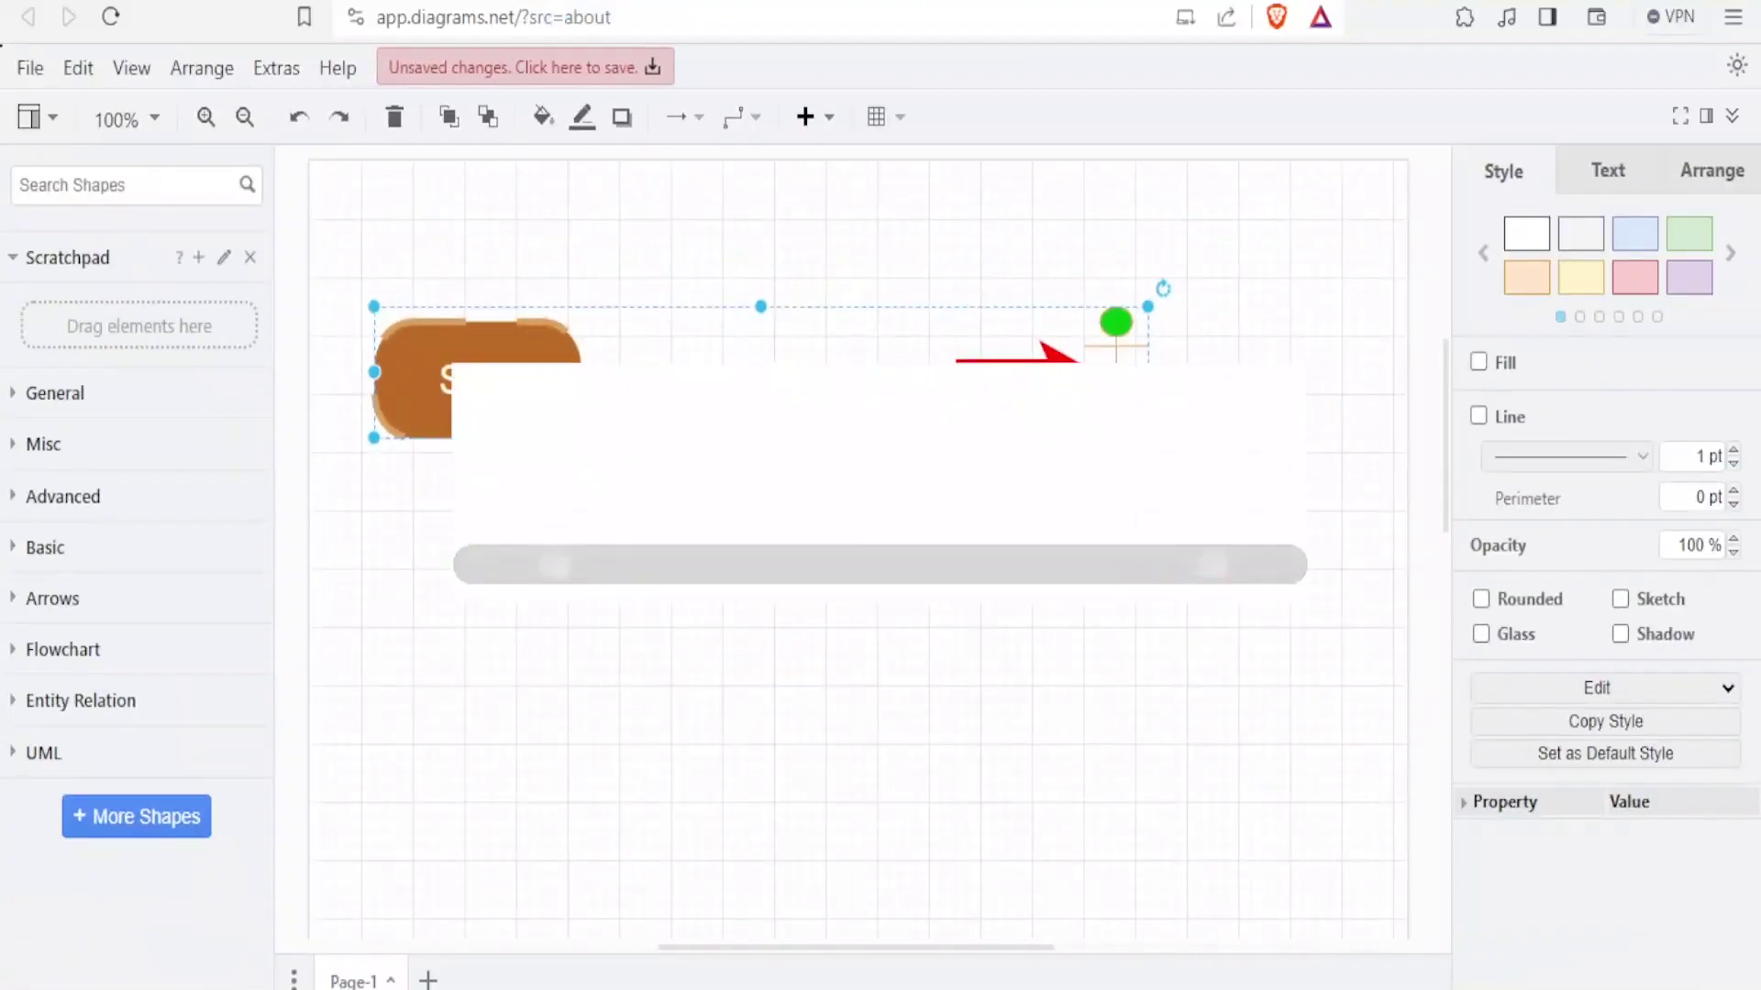